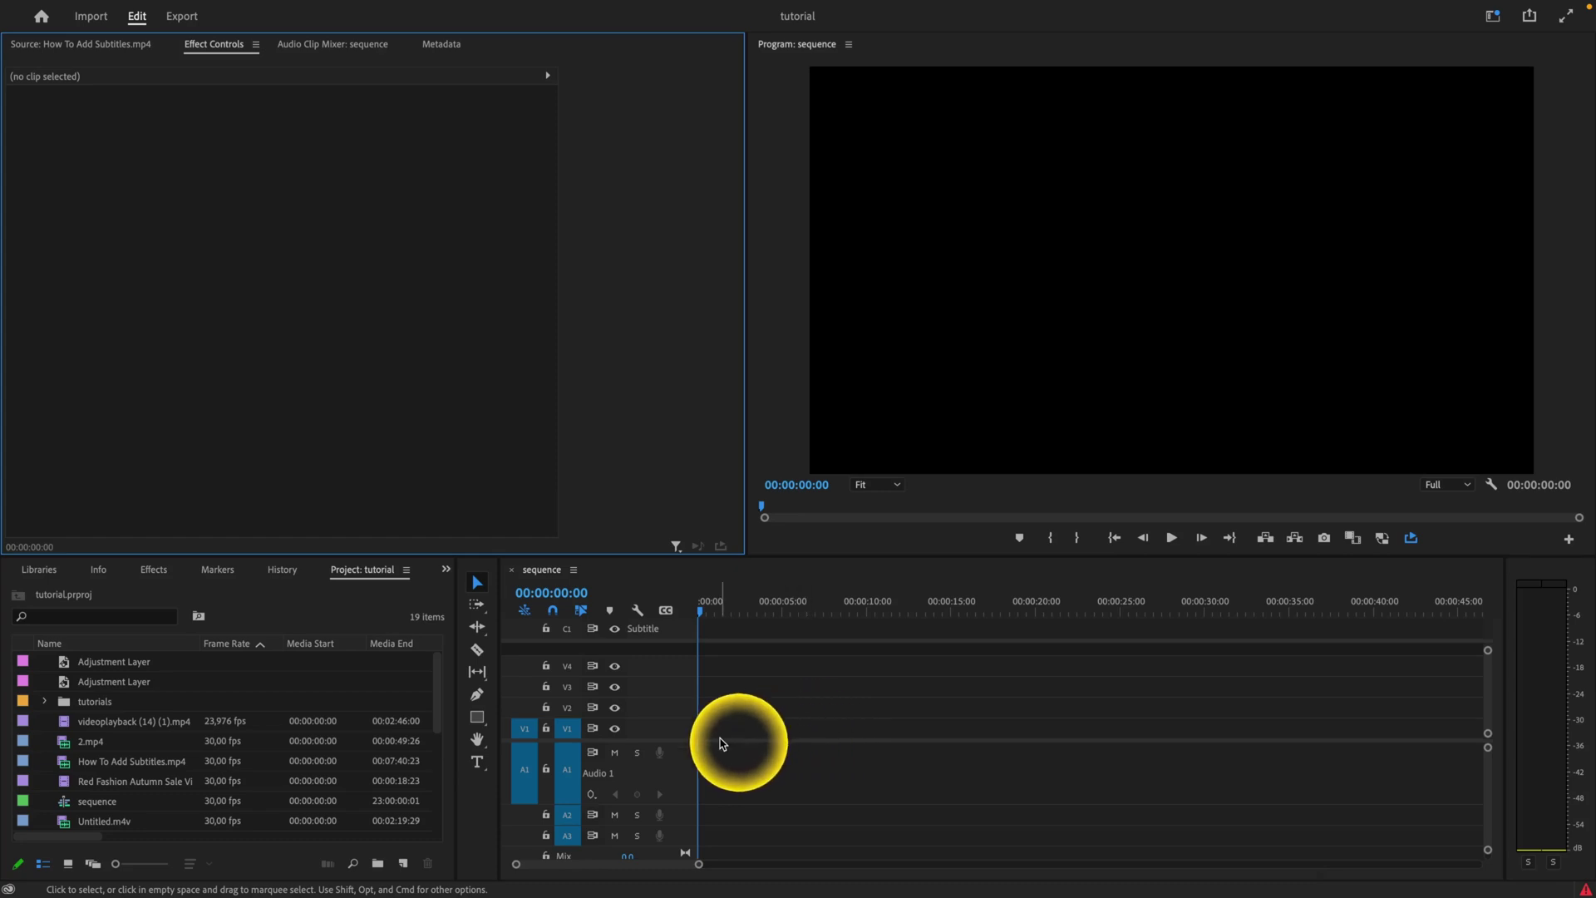
Draw a text box across the Program monitor frame and type the title TEXT
{"action": "left_click", "coordinate": [477, 762]}
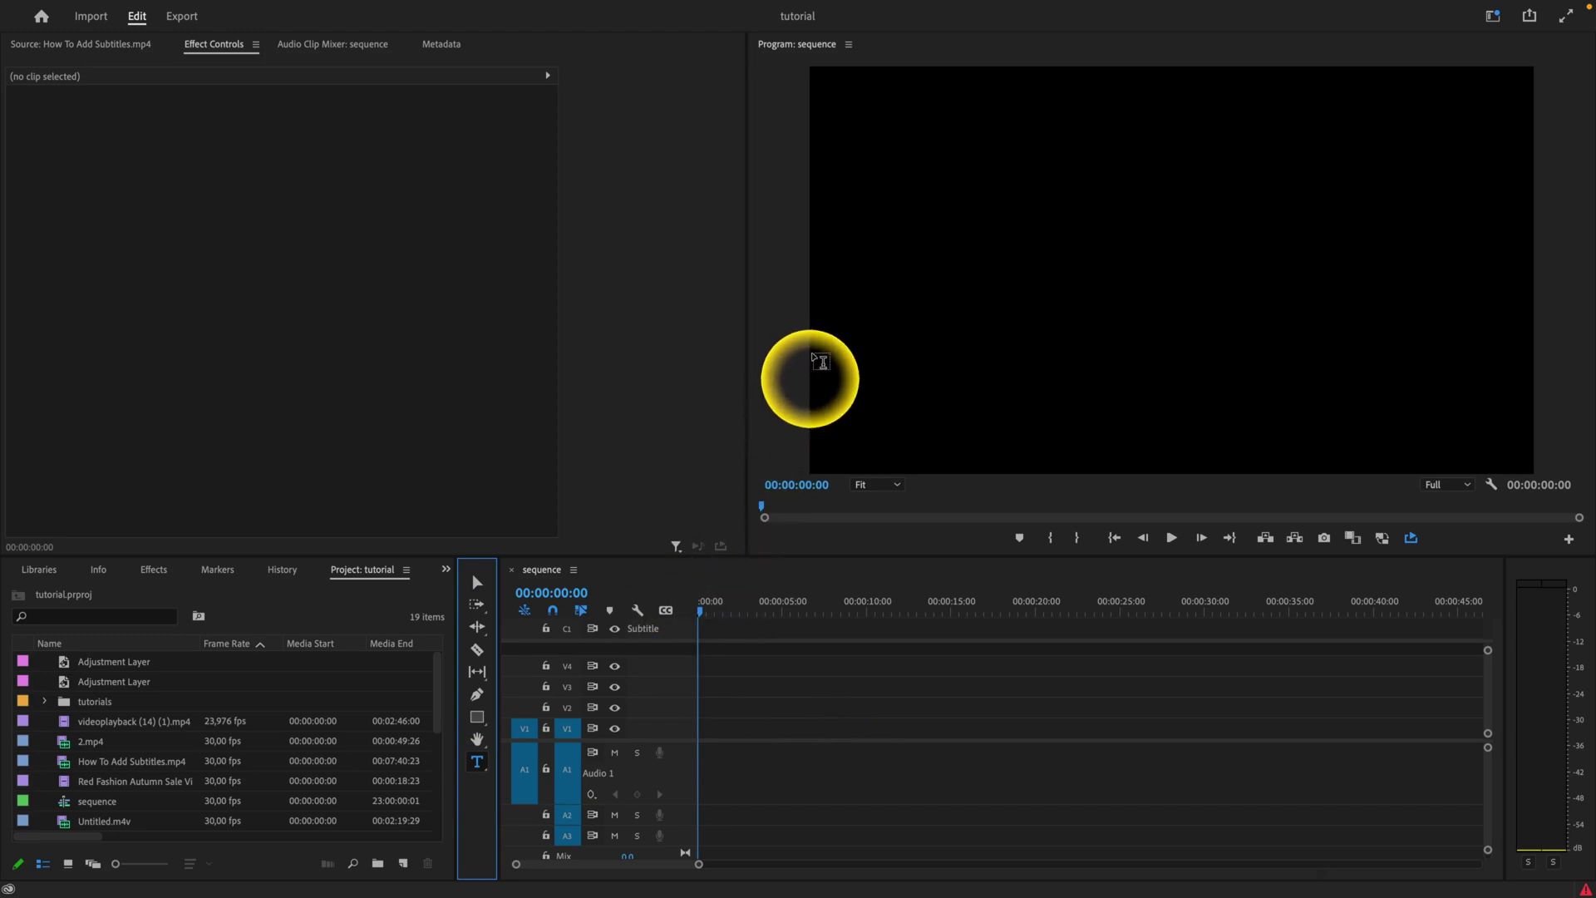
{"action": "left_click_drag", "start_coordinate": [815, 142], "coordinate": [1532, 395]}
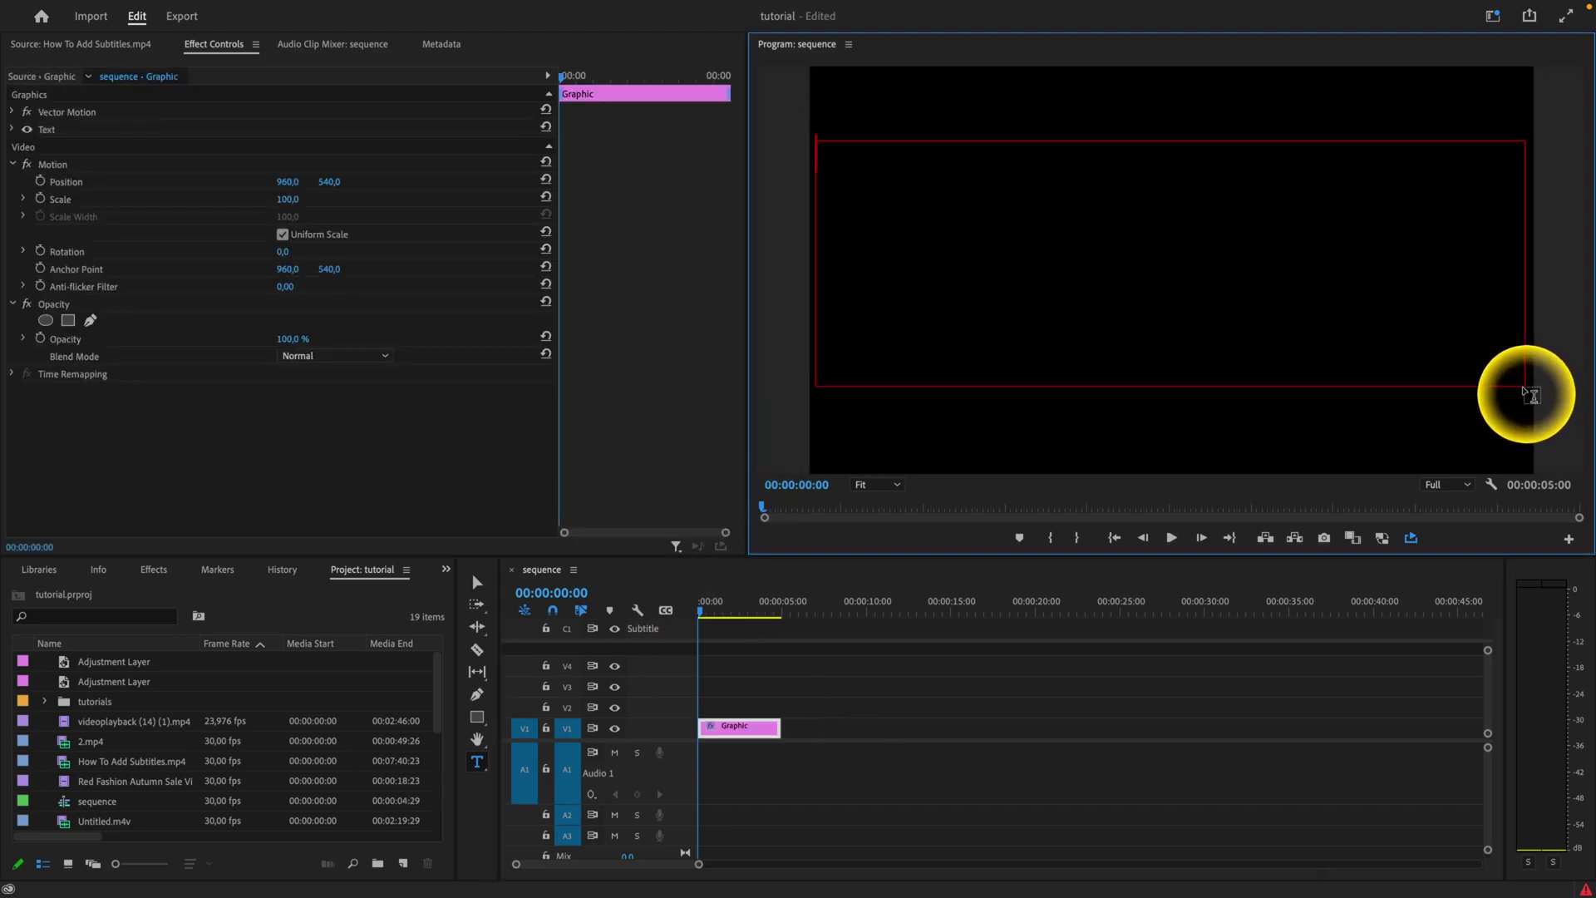
{"action": "key", "text": "shift"}
{"action": "type", "text": "TEXT"}
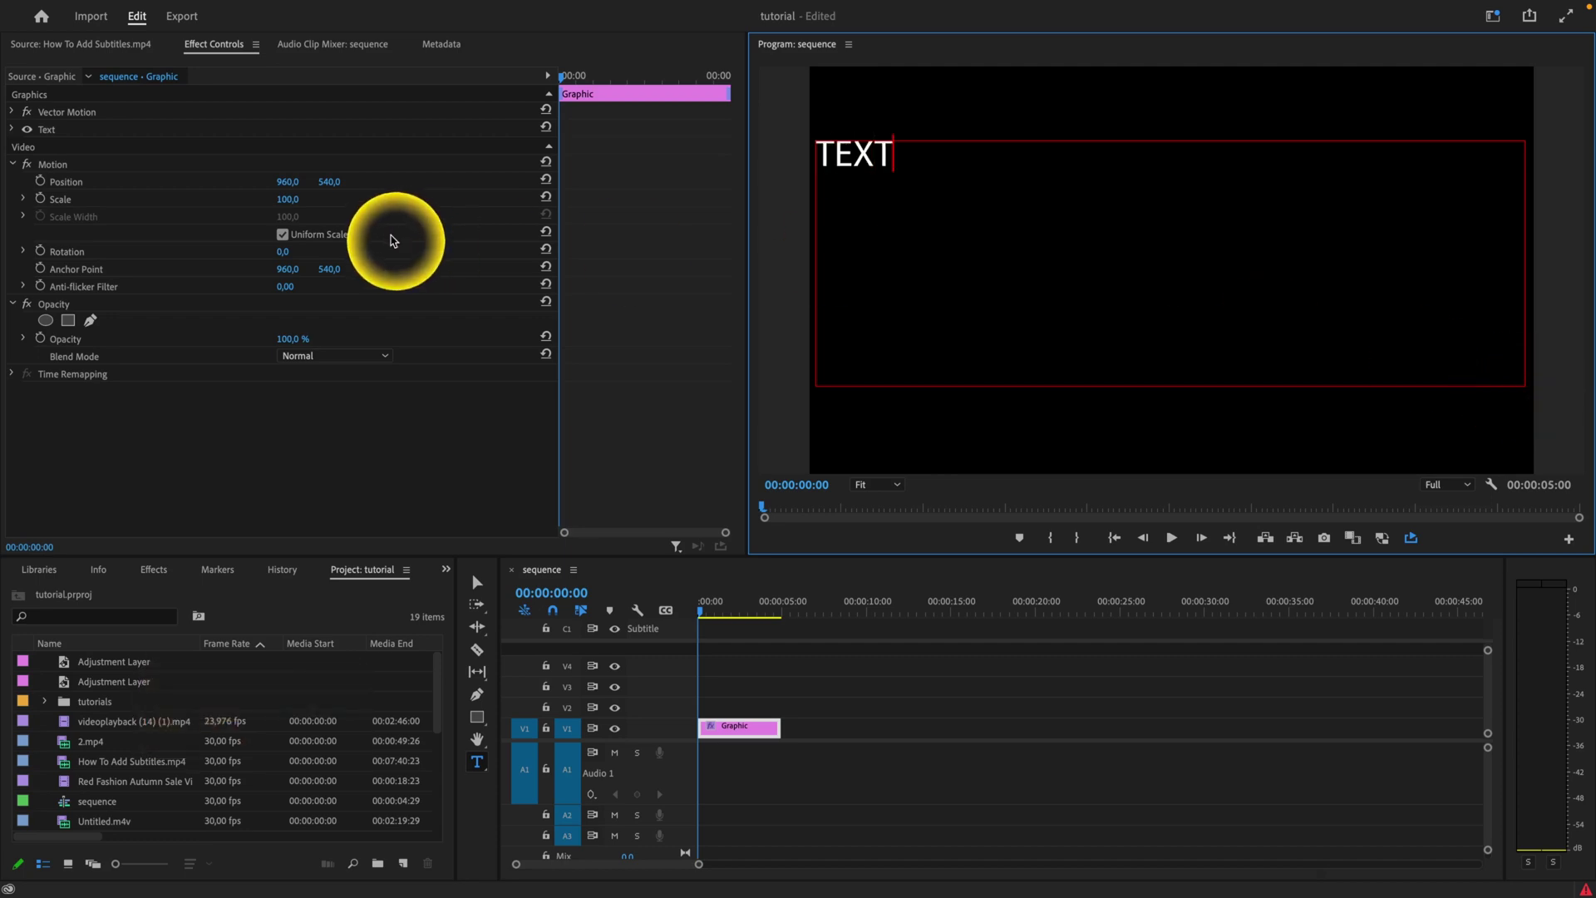
Style the TEXT title as Myriad Pro Bold, centred horizontally and vertically, at size 141
{"action": "left_click", "coordinate": [12, 131]}
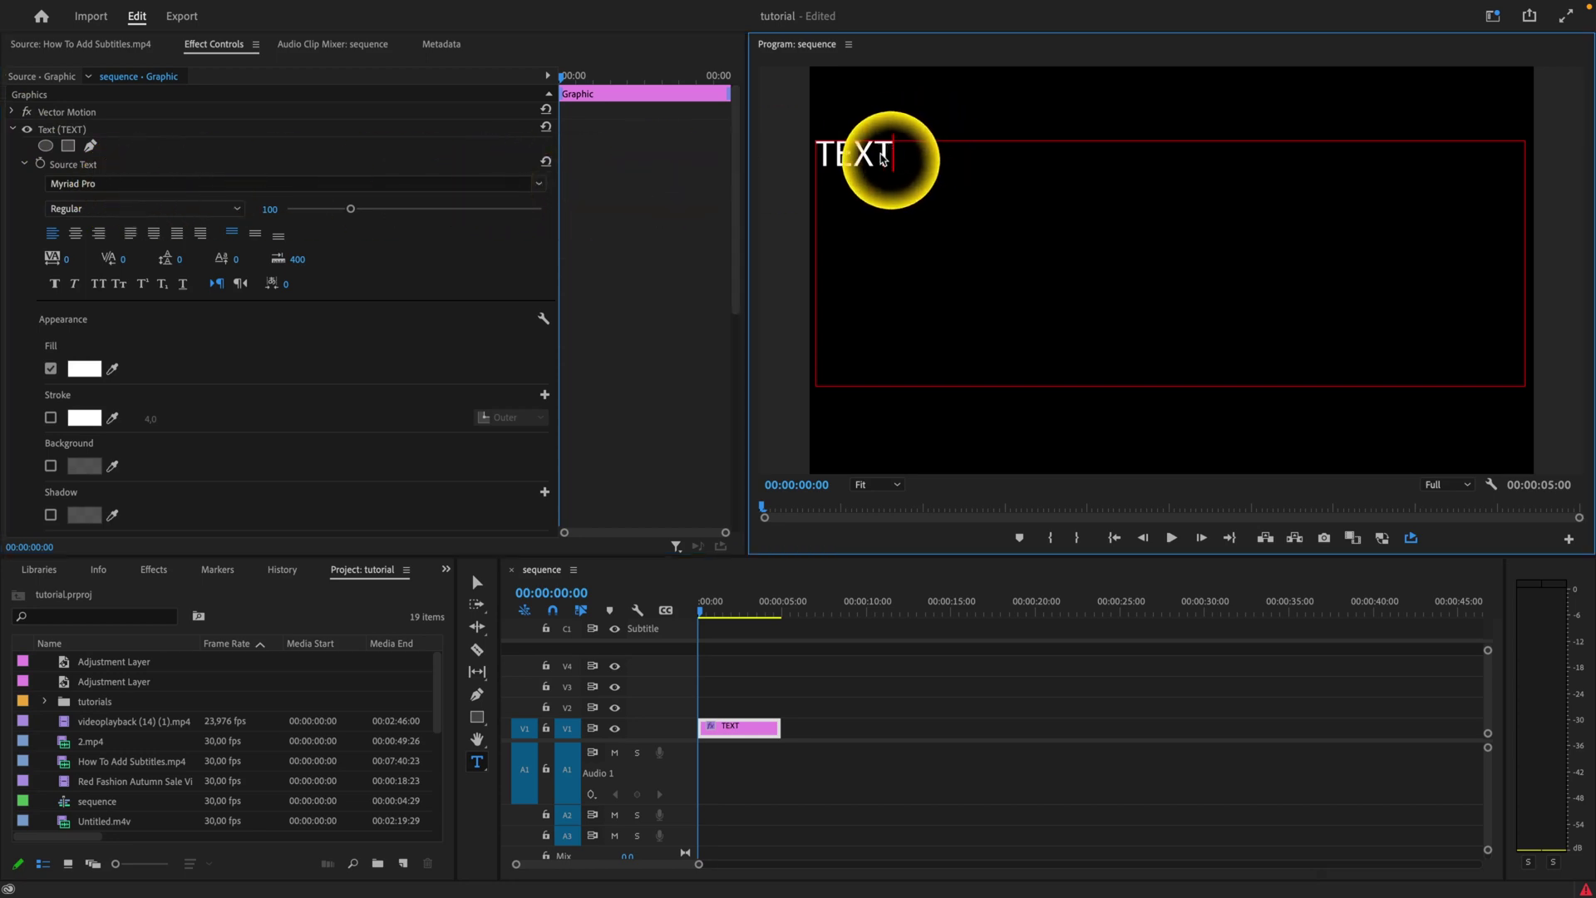
{"action": "left_click_drag", "start_coordinate": [875, 158], "coordinate": [812, 158]}
{"action": "left_click", "coordinate": [538, 184]}
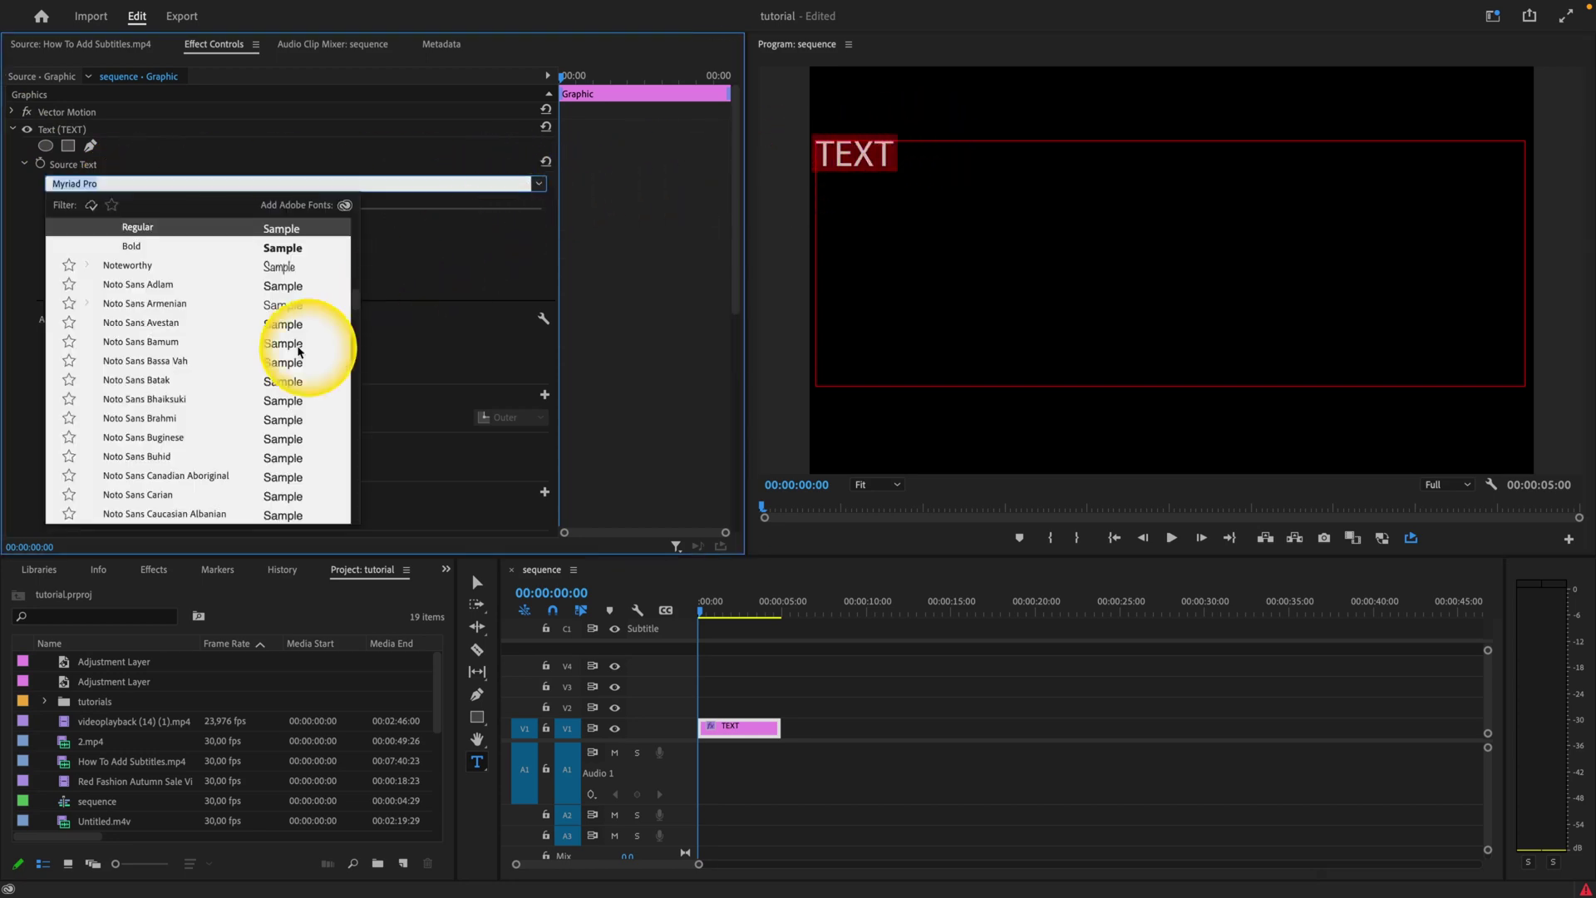
{"action": "left_click", "coordinate": [277, 249]}
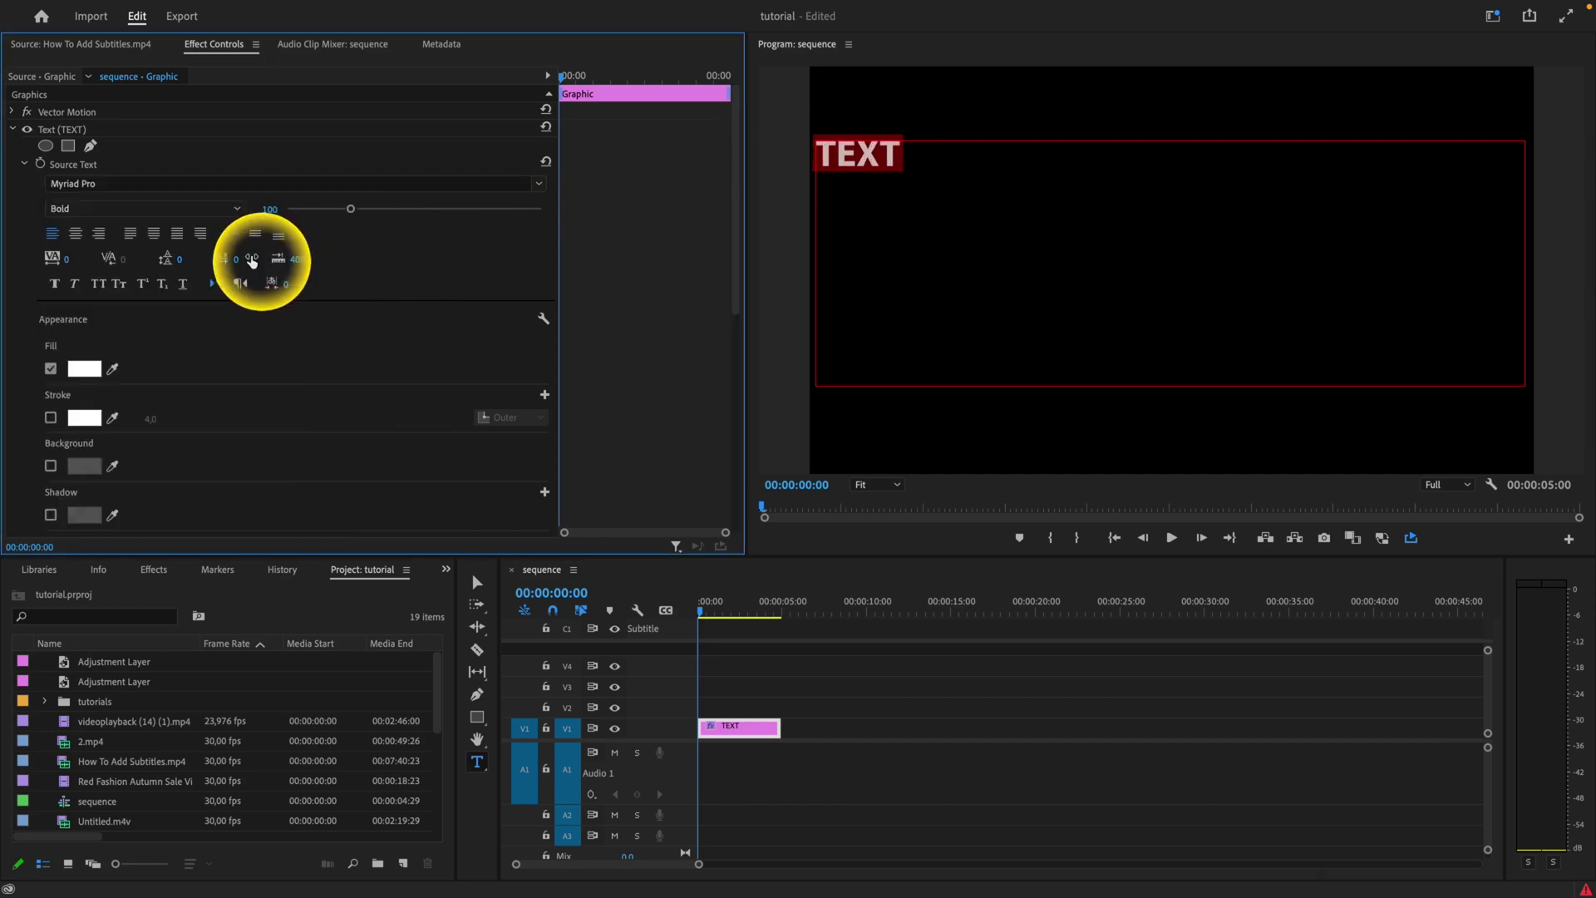
{"action": "left_click", "coordinate": [75, 234]}
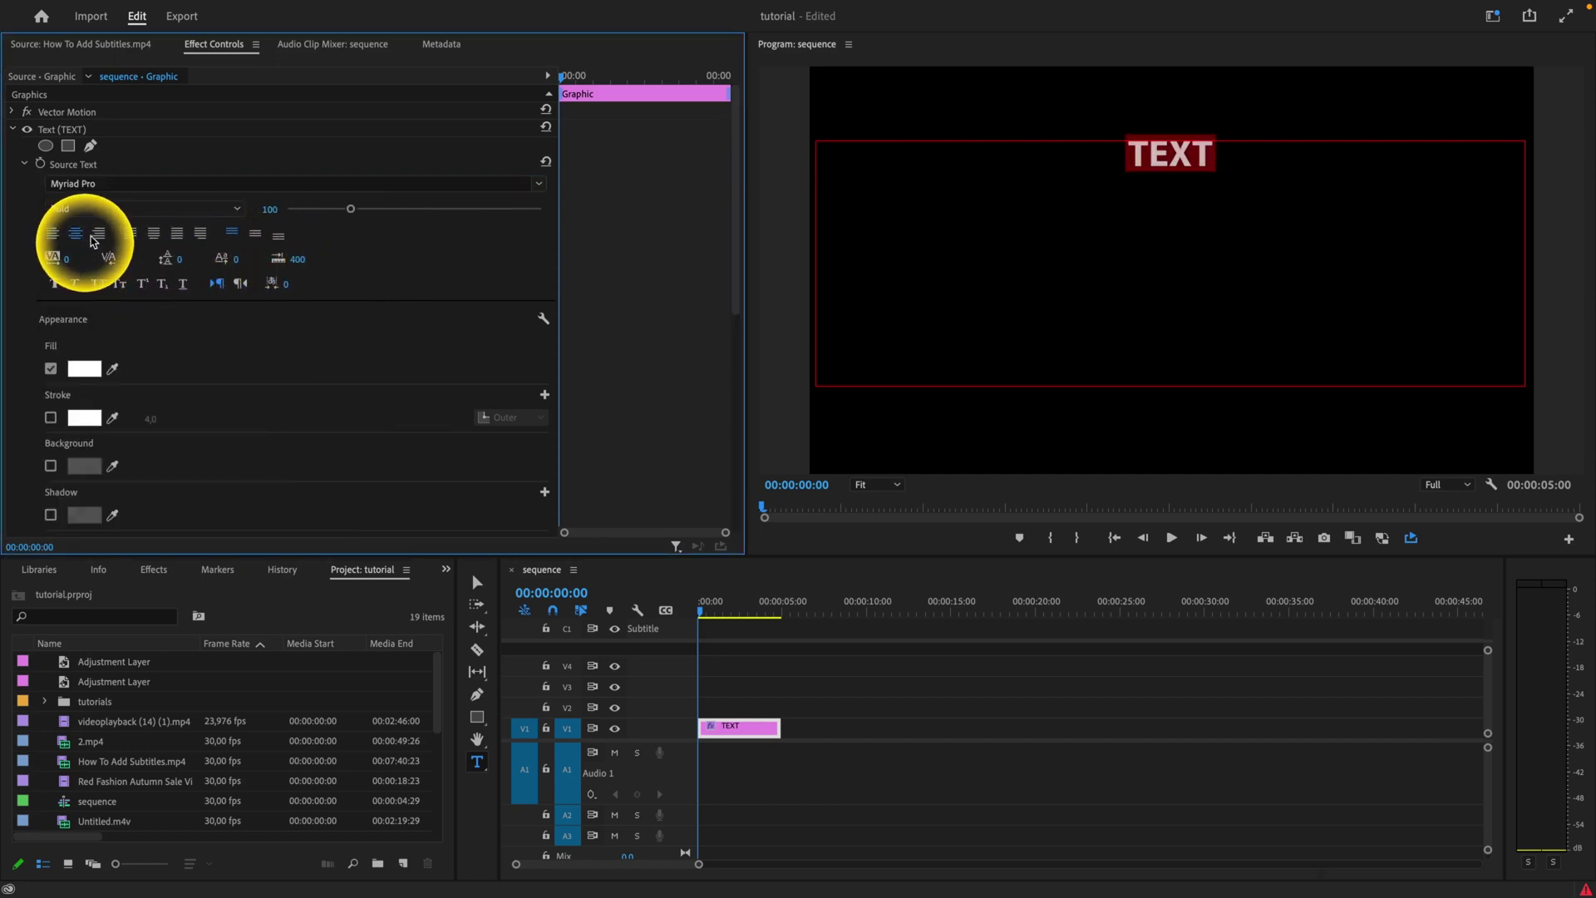
{"action": "left_click", "coordinate": [256, 237]}
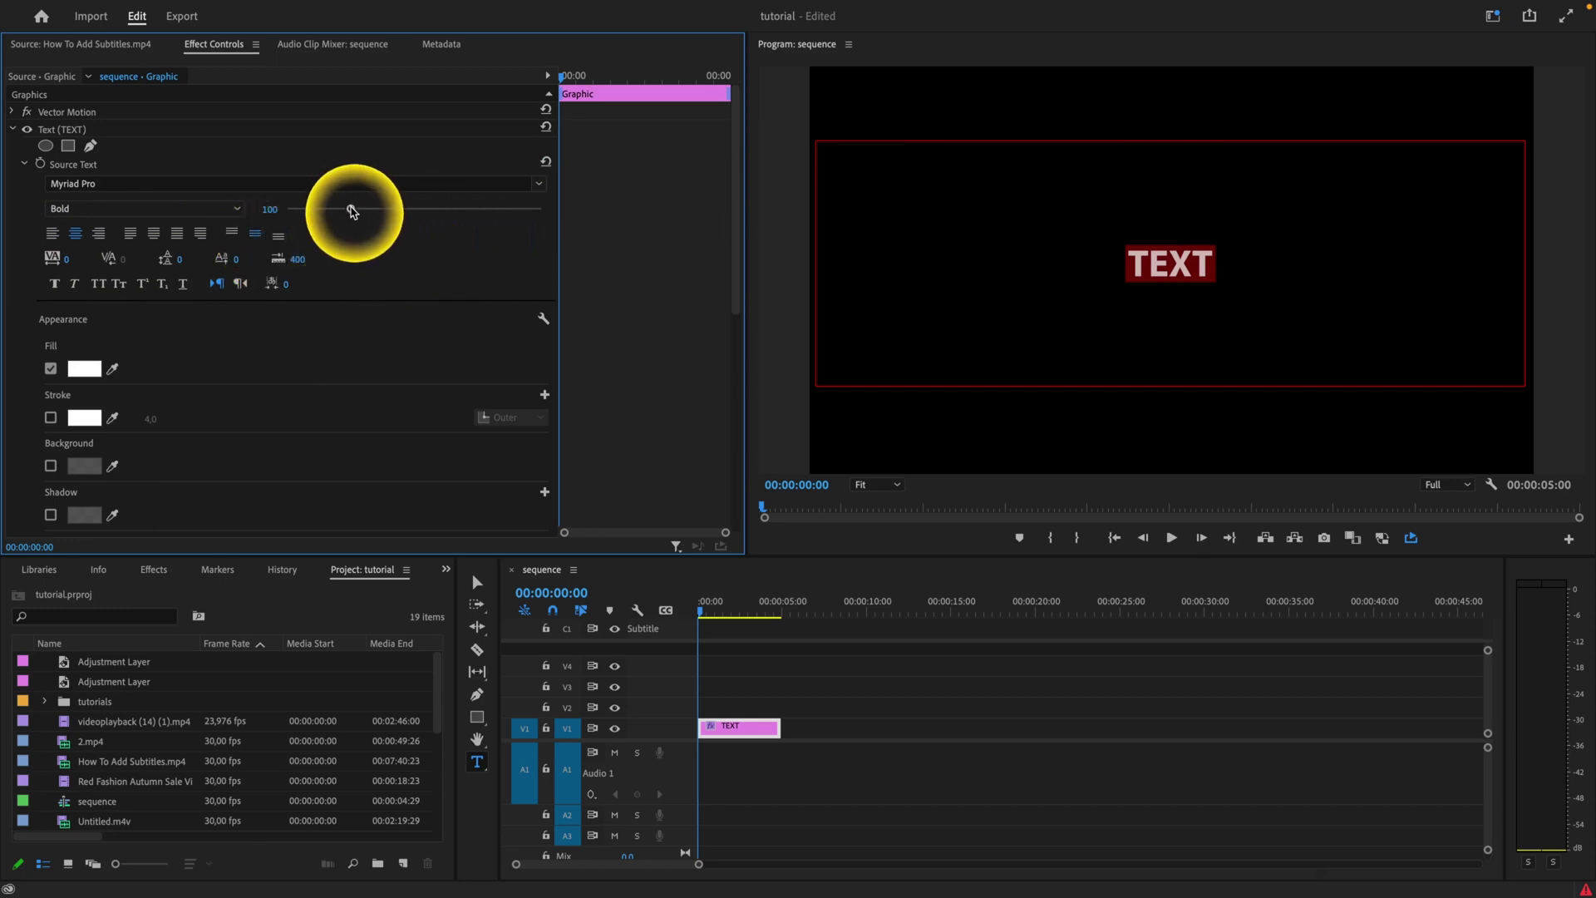
{"action": "left_click_drag", "start_coordinate": [356, 209], "coordinate": [376, 210]}
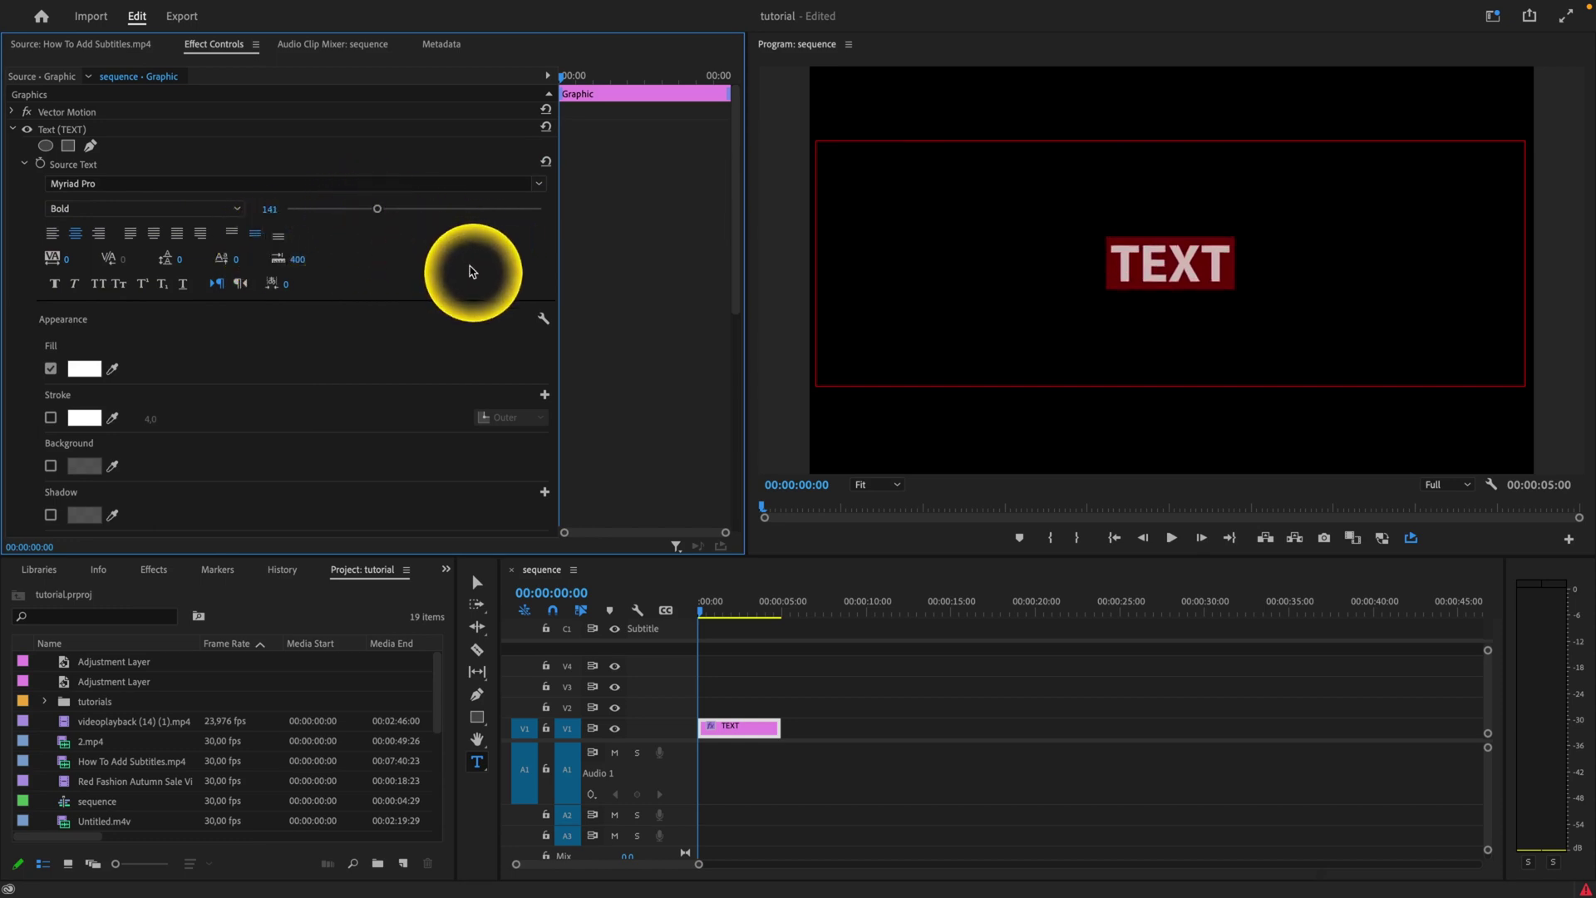
Select the TEXT graphic clip on V1 and drag its end out to about 10 seconds
{"action": "left_click", "coordinate": [478, 586]}
{"action": "left_click", "coordinate": [756, 705]}
{"action": "left_click", "coordinate": [732, 727]}
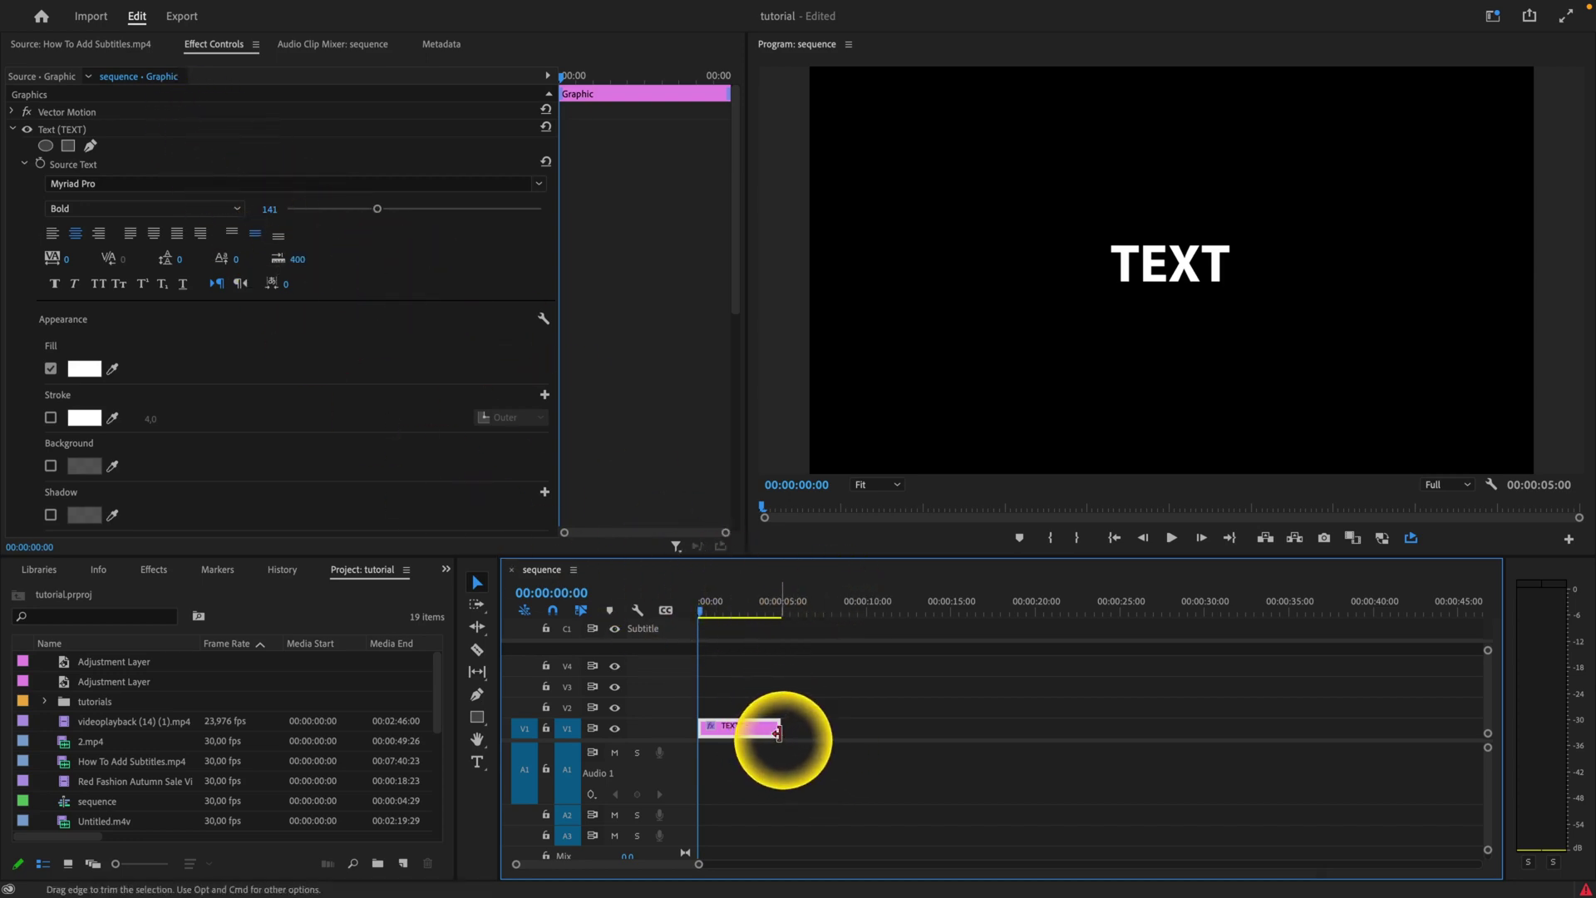
{"action": "left_click_drag", "start_coordinate": [777, 733], "coordinate": [865, 725]}
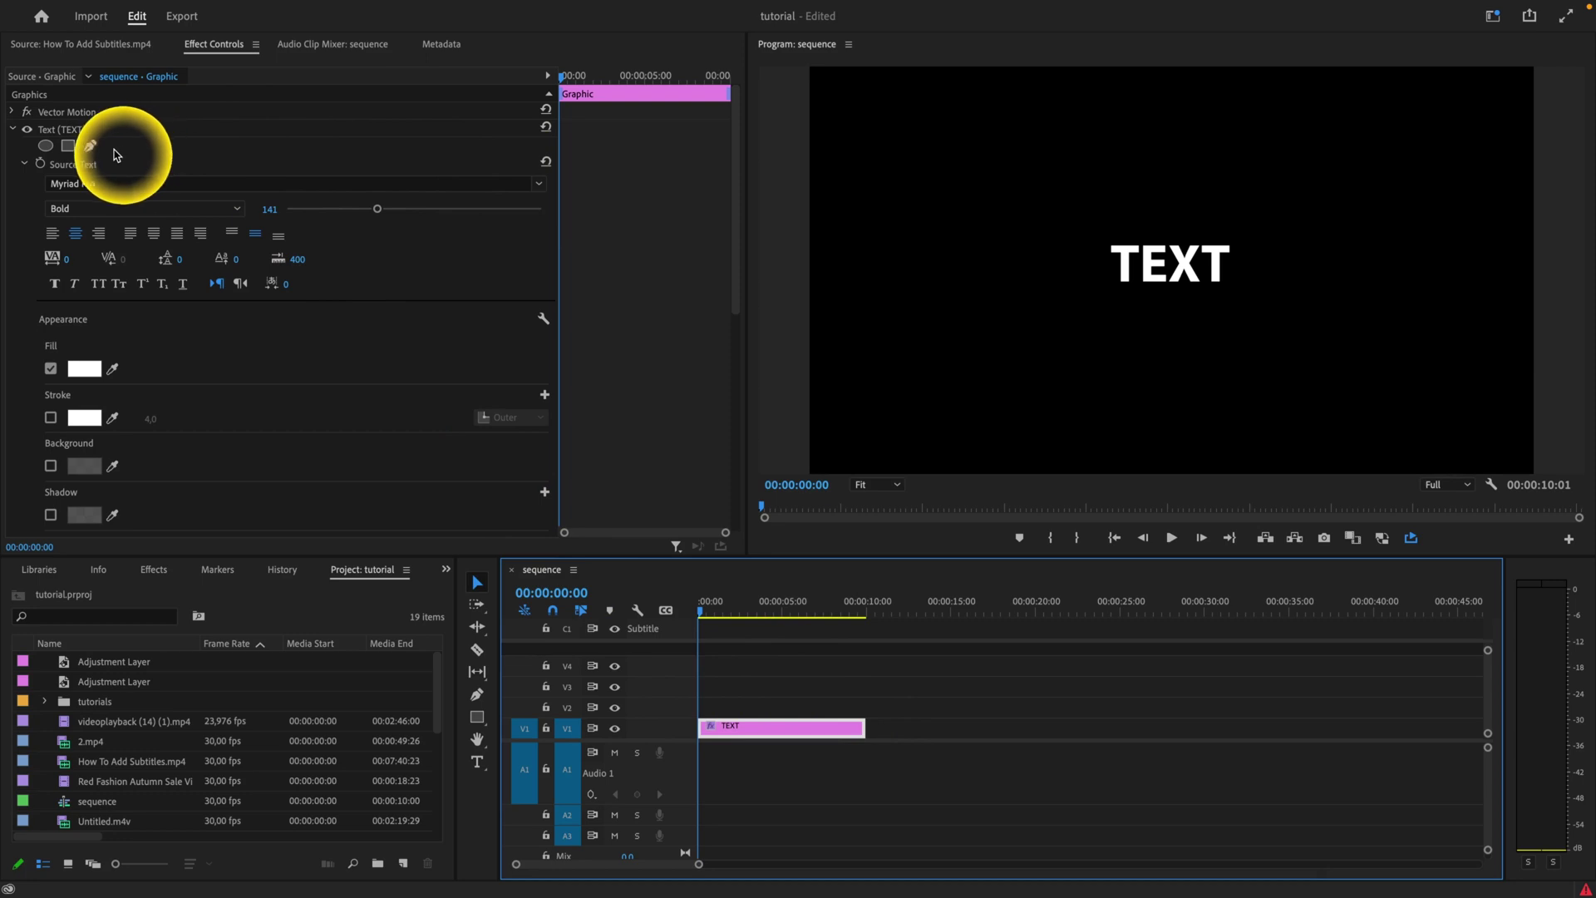
Search the effects for 'transfo' and apply Distort > Transform to the TEXT clip
{"action": "left_click", "coordinate": [154, 572]}
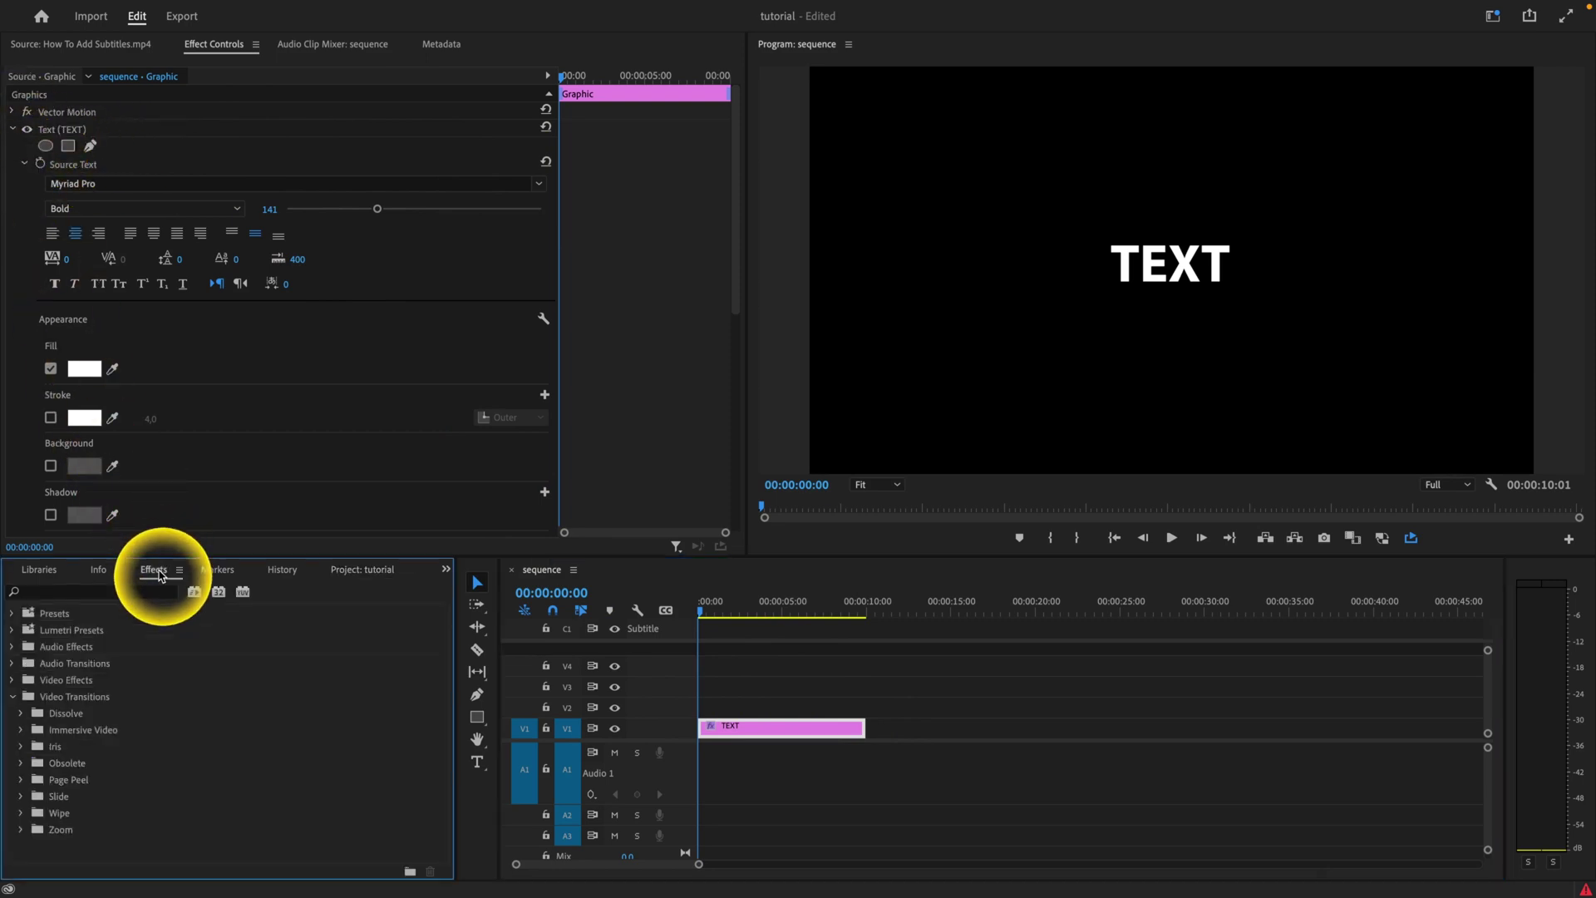
{"action": "left_click", "coordinate": [99, 593]}
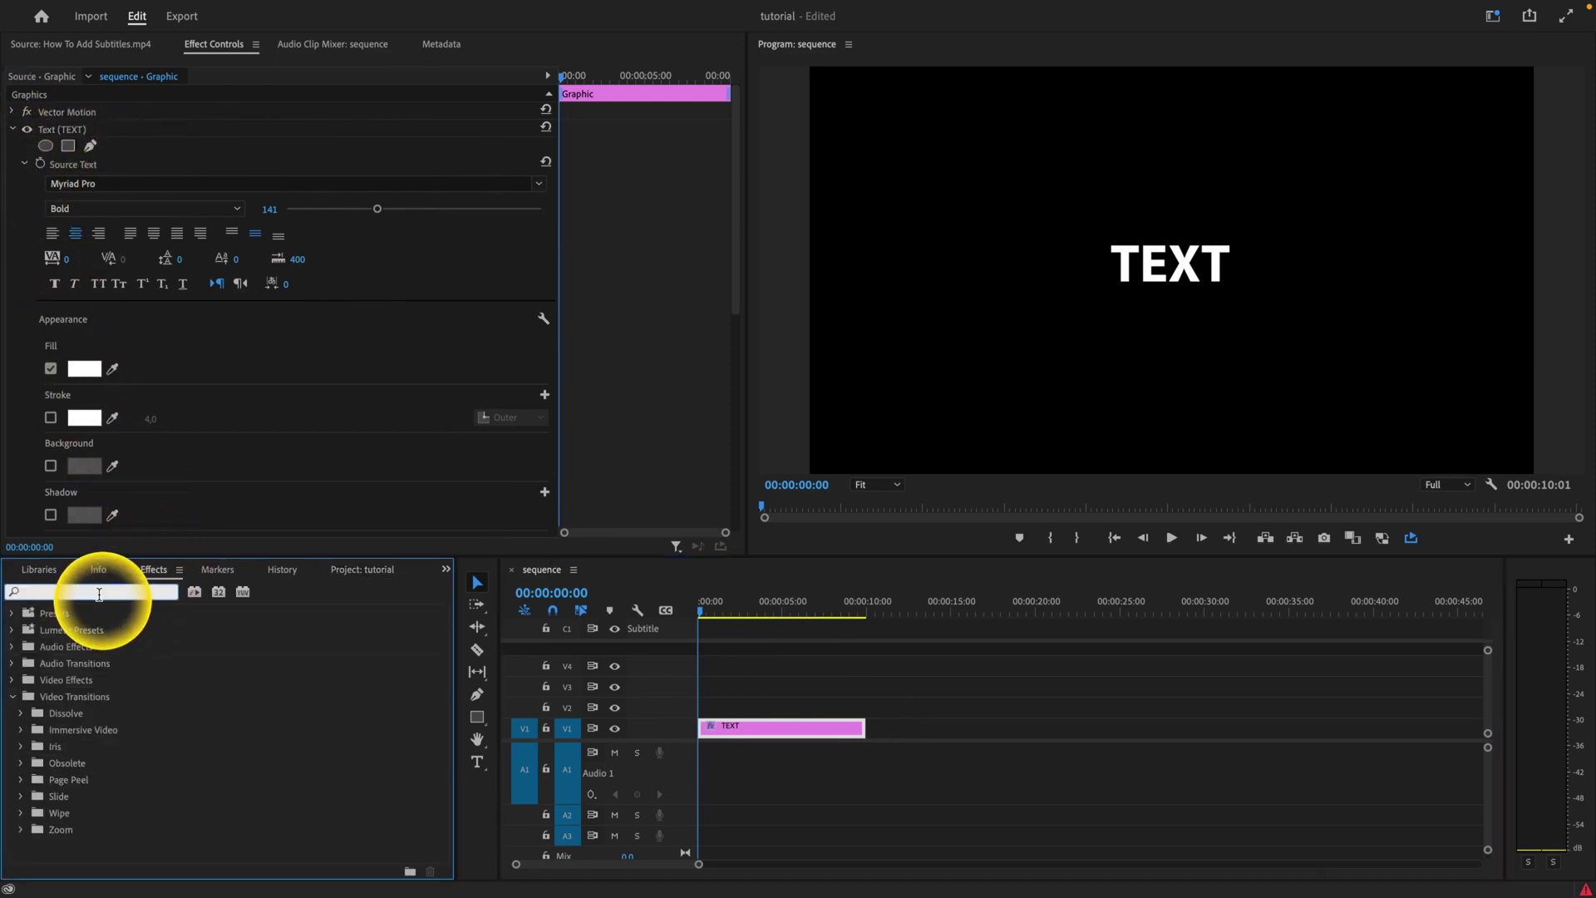
{"action": "type", "text": "transform"}
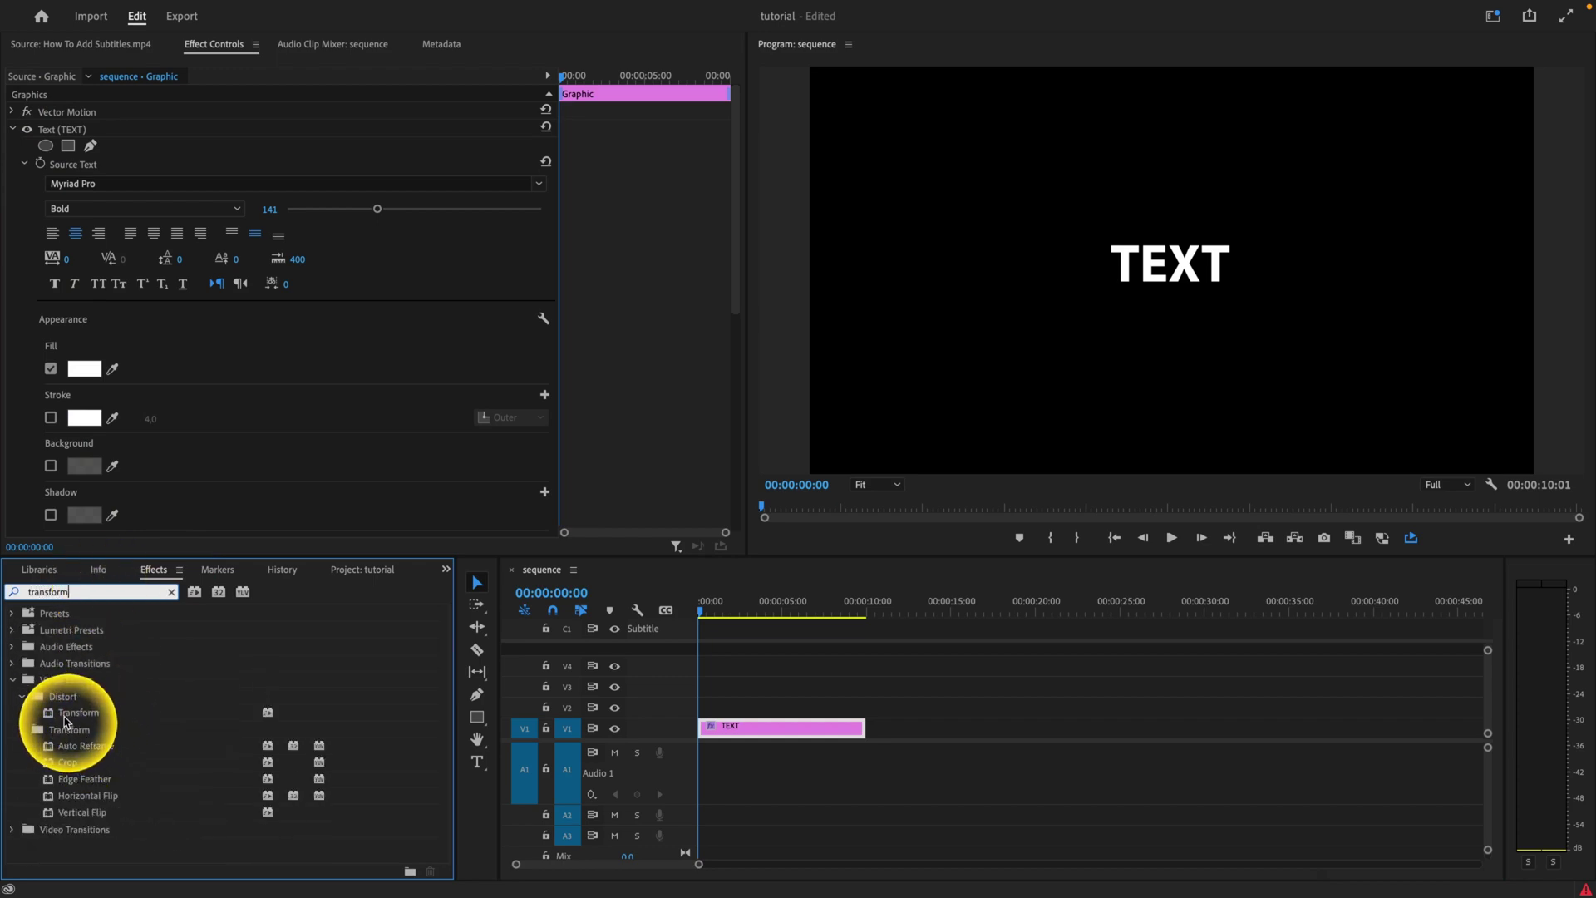
{"action": "left_click_drag", "start_coordinate": [52, 717], "coordinate": [747, 730]}
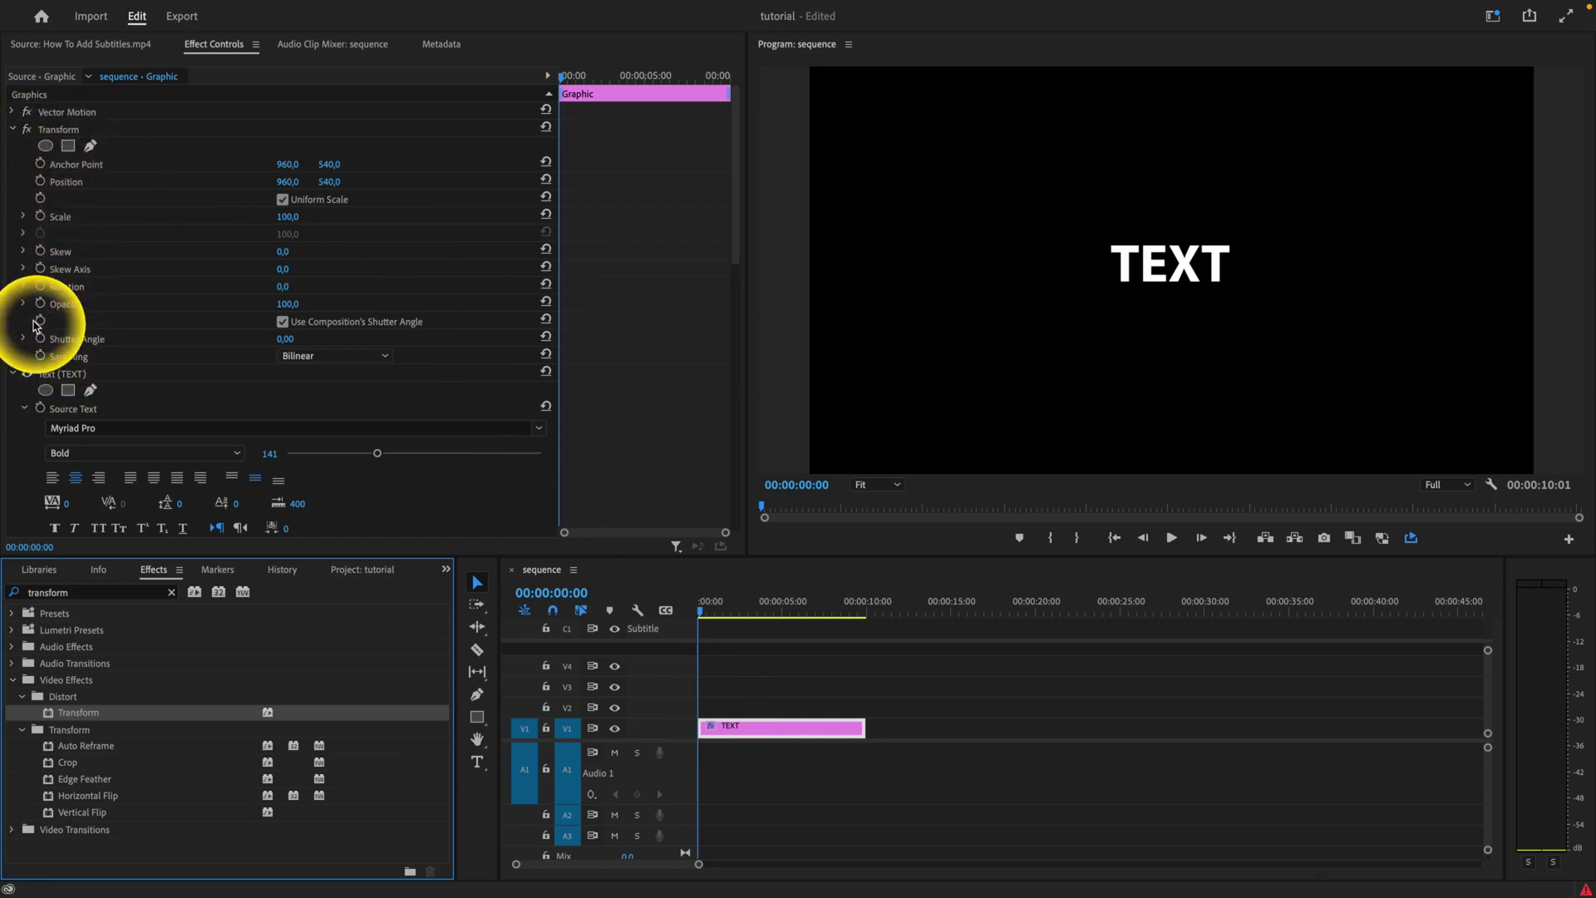
{"action": "left_click", "coordinate": [71, 129]}
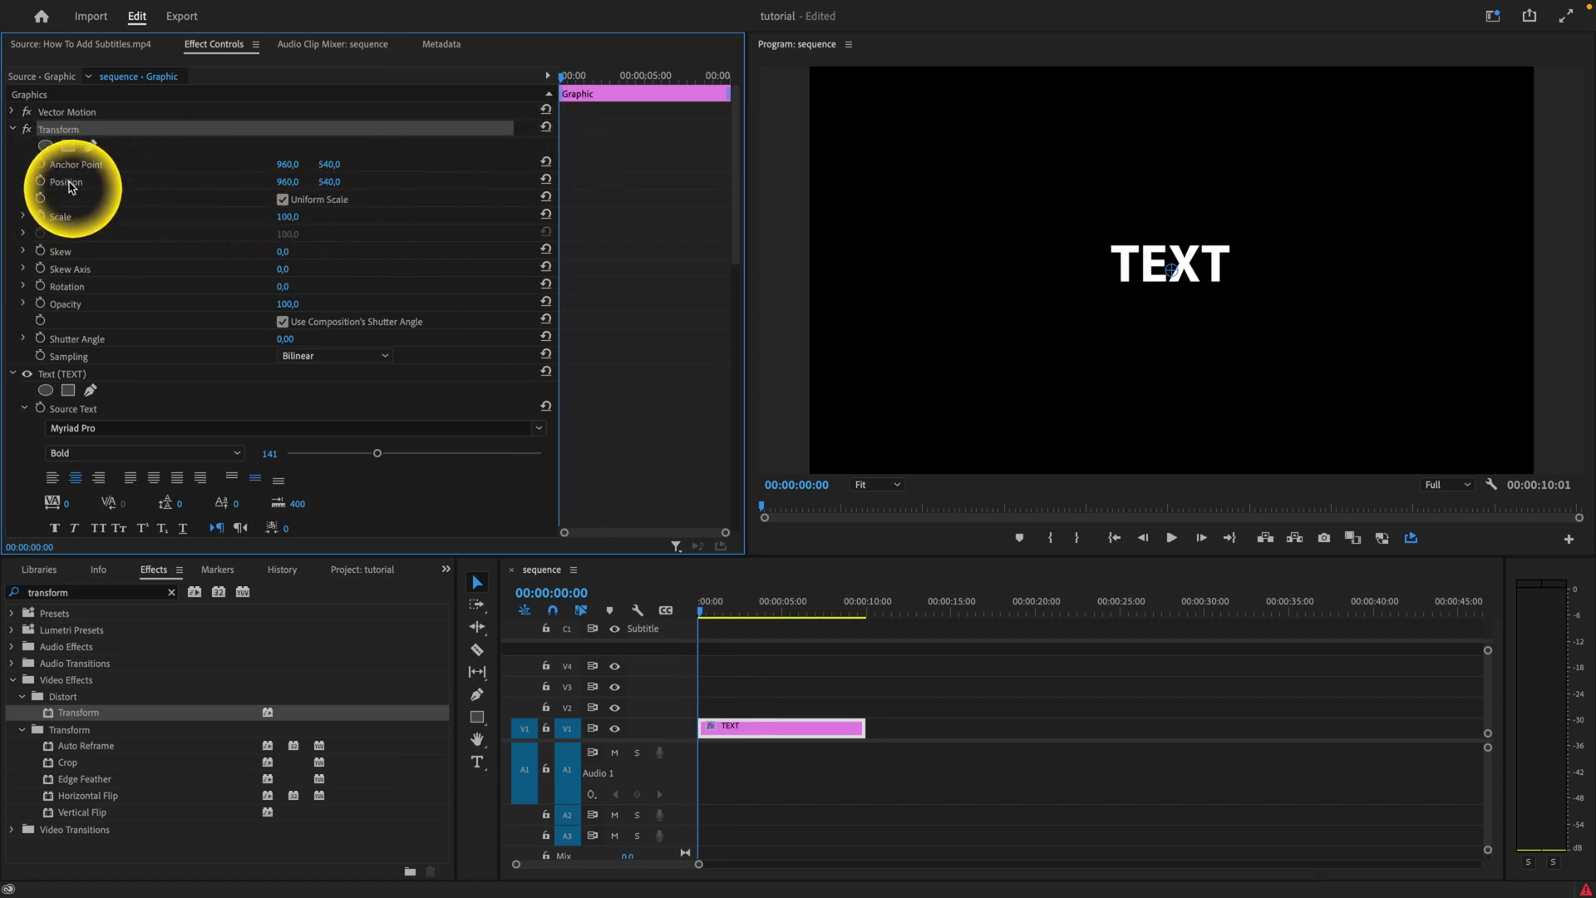
Keyframe Transform Position from centre 960,540 at the start to 1661,155 around five seconds
{"action": "left_click", "coordinate": [73, 185]}
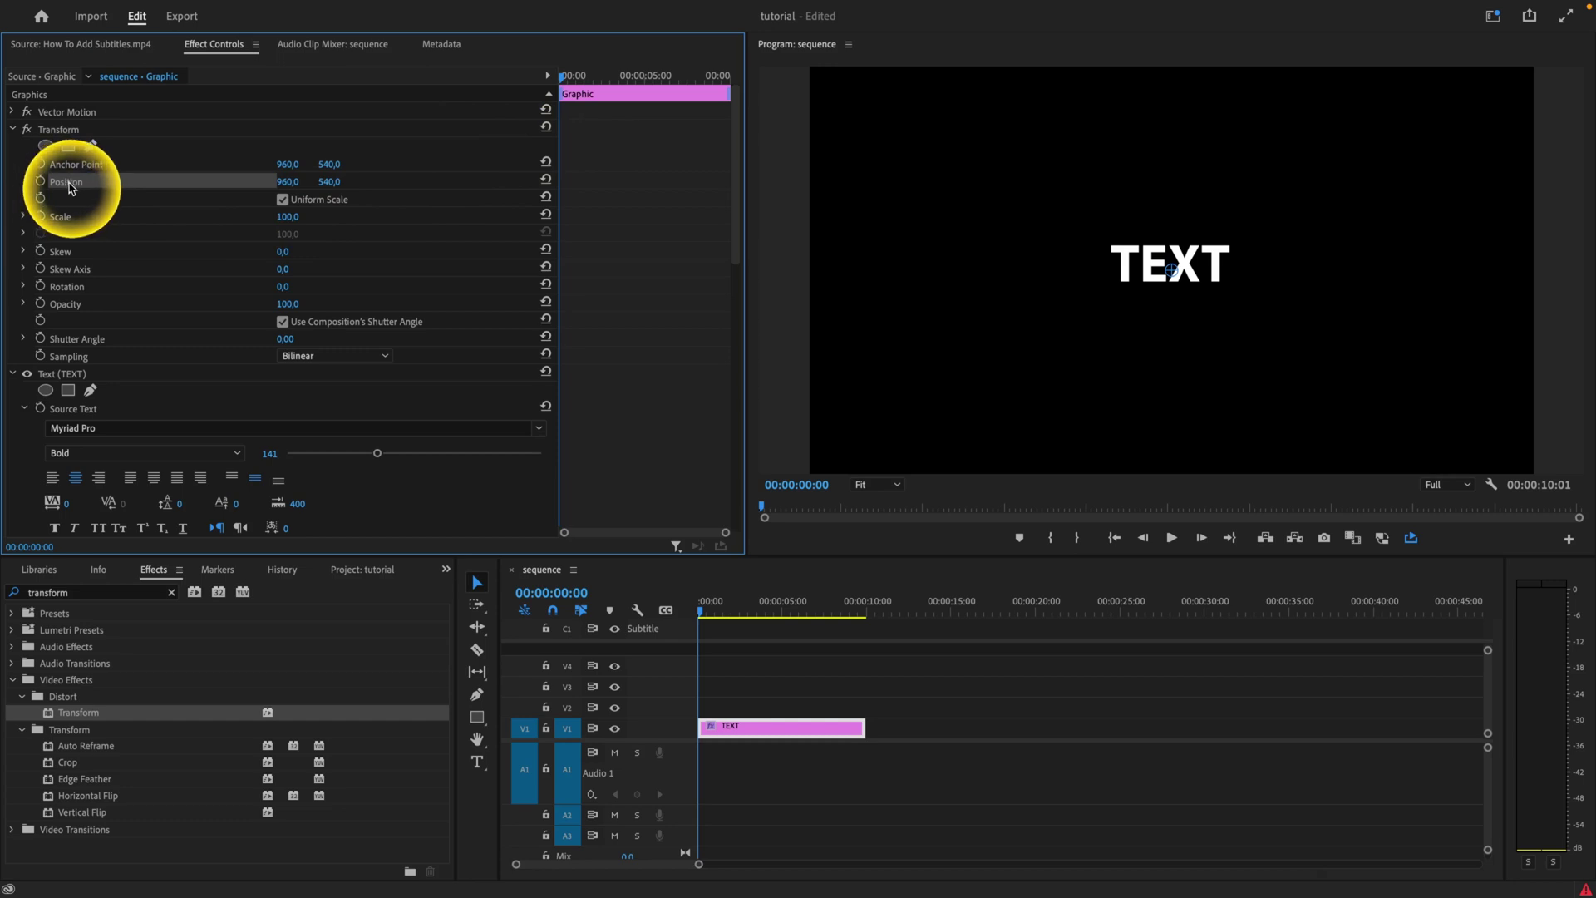
{"action": "left_click", "coordinate": [572, 77]}
{"action": "left_click_drag", "start_coordinate": [572, 79], "coordinate": [485, 129]}
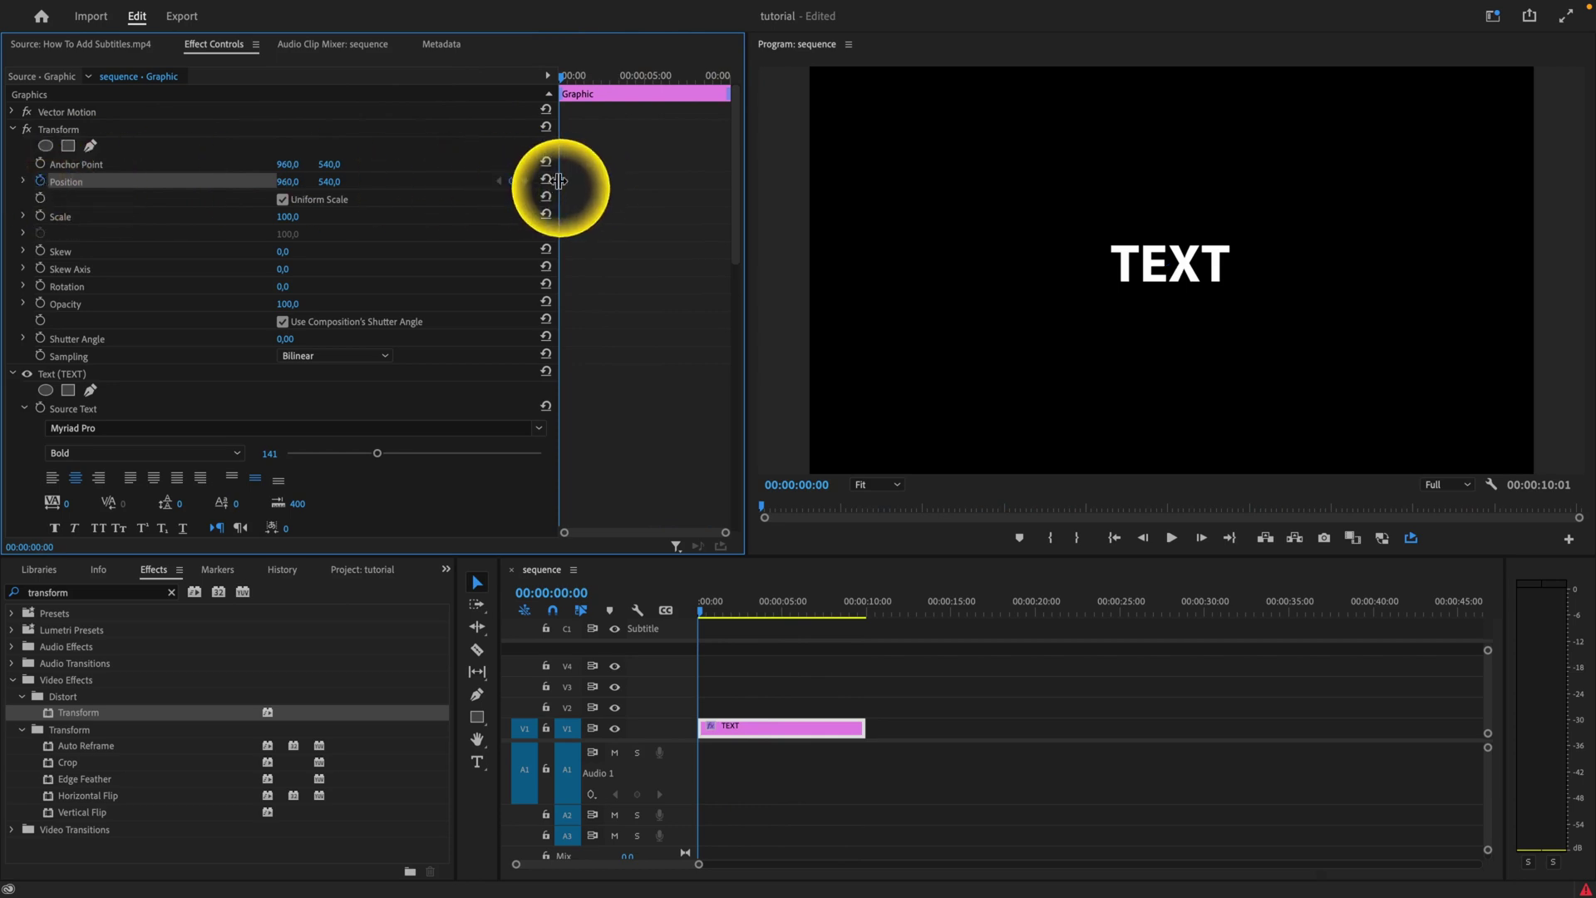
{"action": "left_click", "coordinate": [569, 79]}
{"action": "left_click_drag", "start_coordinate": [569, 79], "coordinate": [654, 76]}
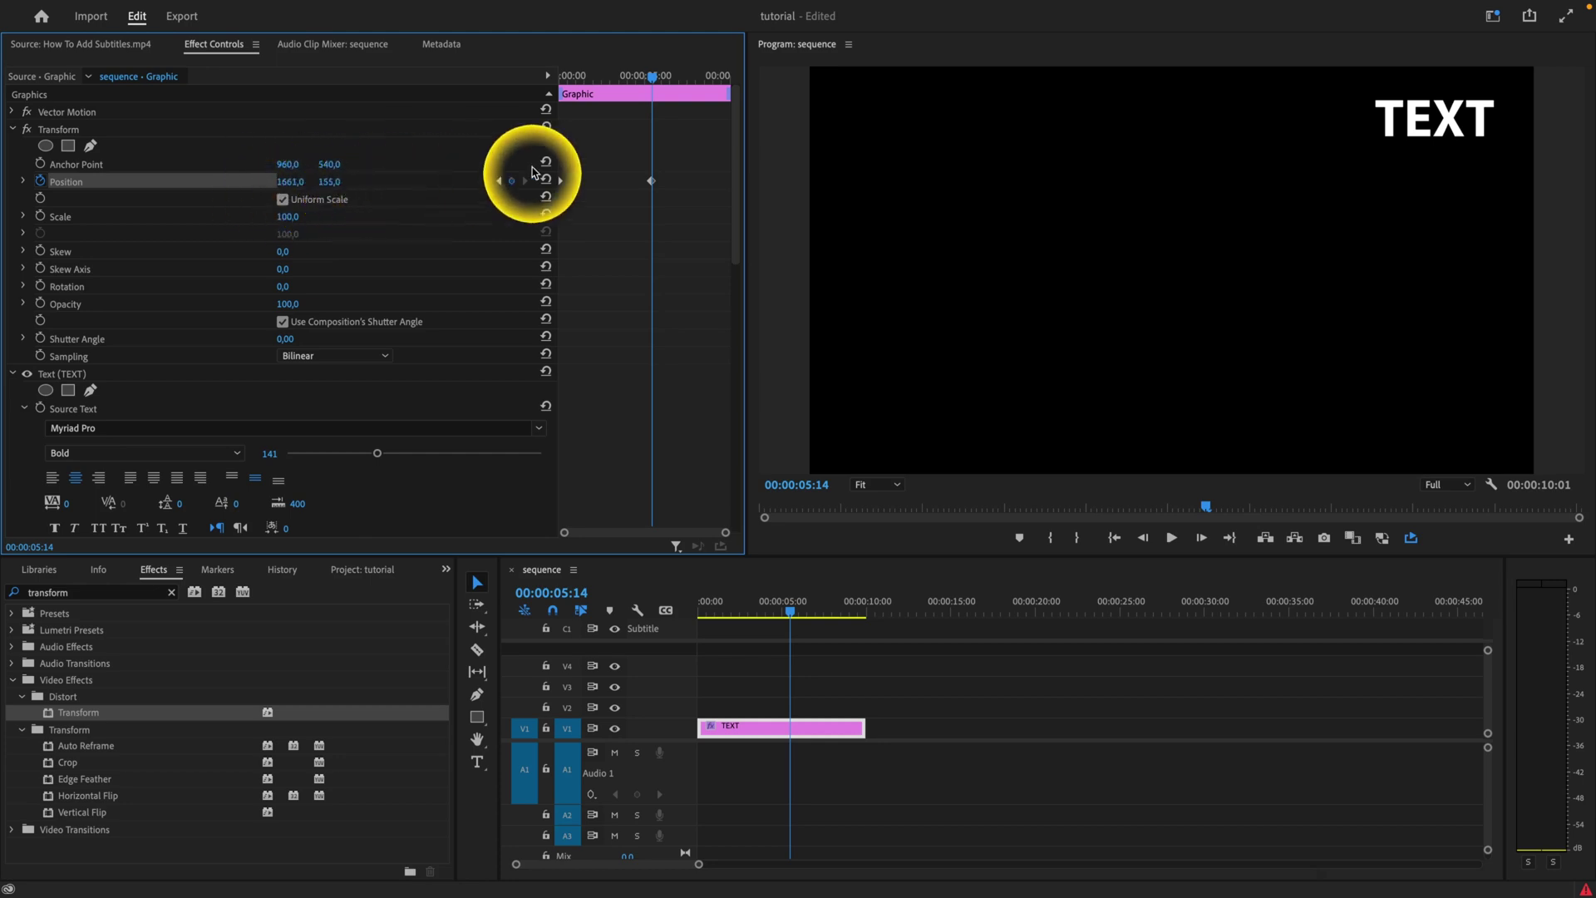
{"action": "left_click_drag", "start_coordinate": [652, 77], "coordinate": [557, 108]}
Move the corner Position keyframe earlier and replay the animation to check its timing
{"action": "key", "text": "space"}
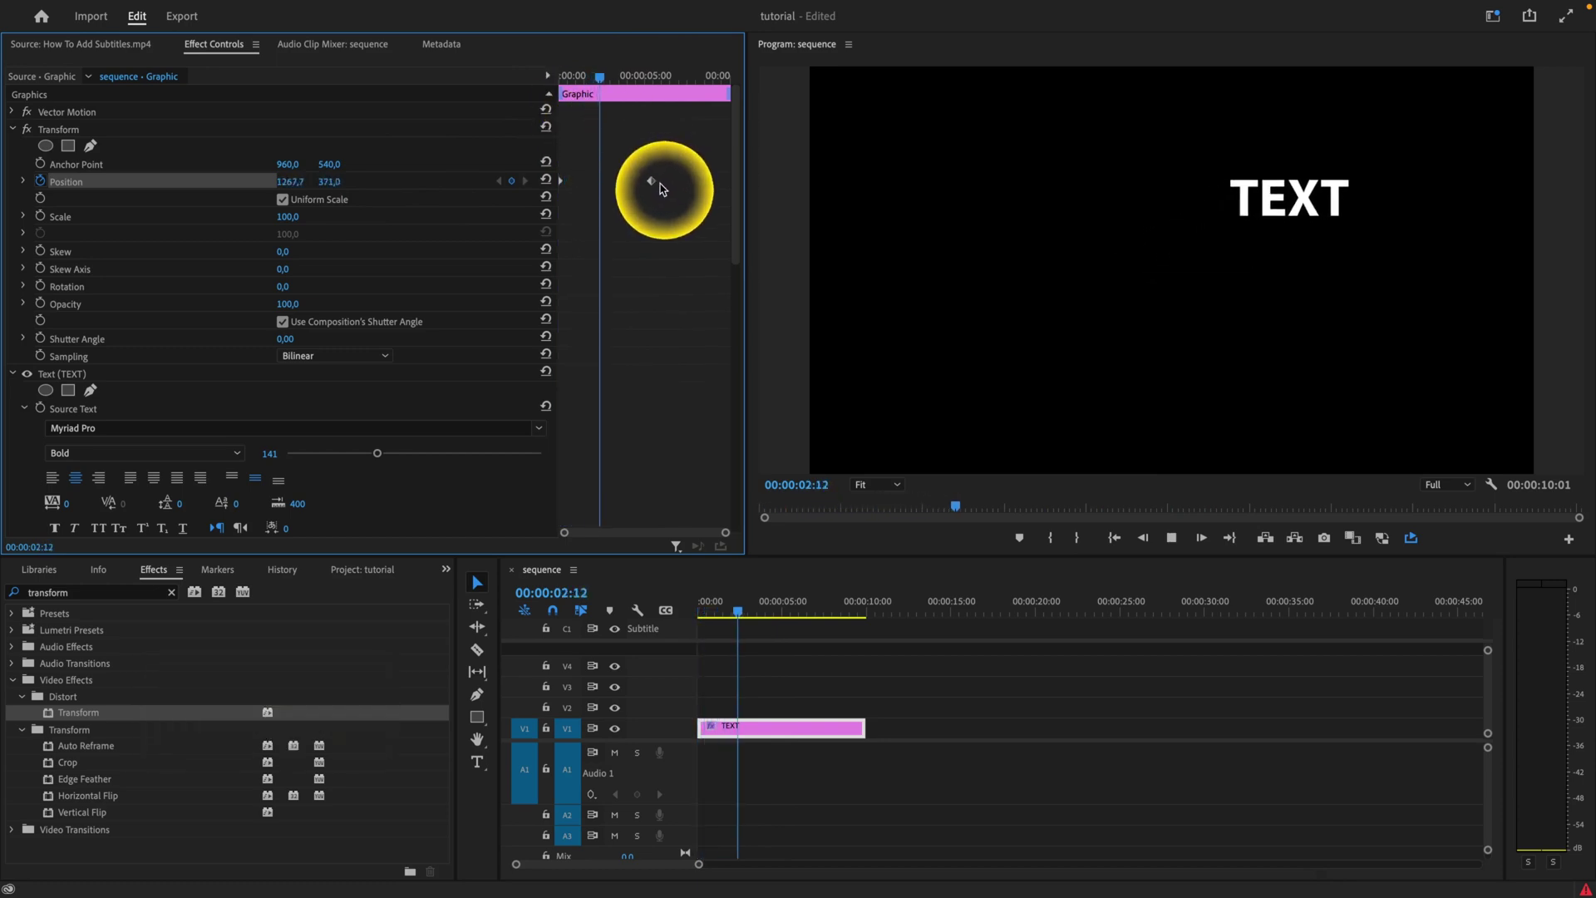
{"action": "key", "text": "space"}
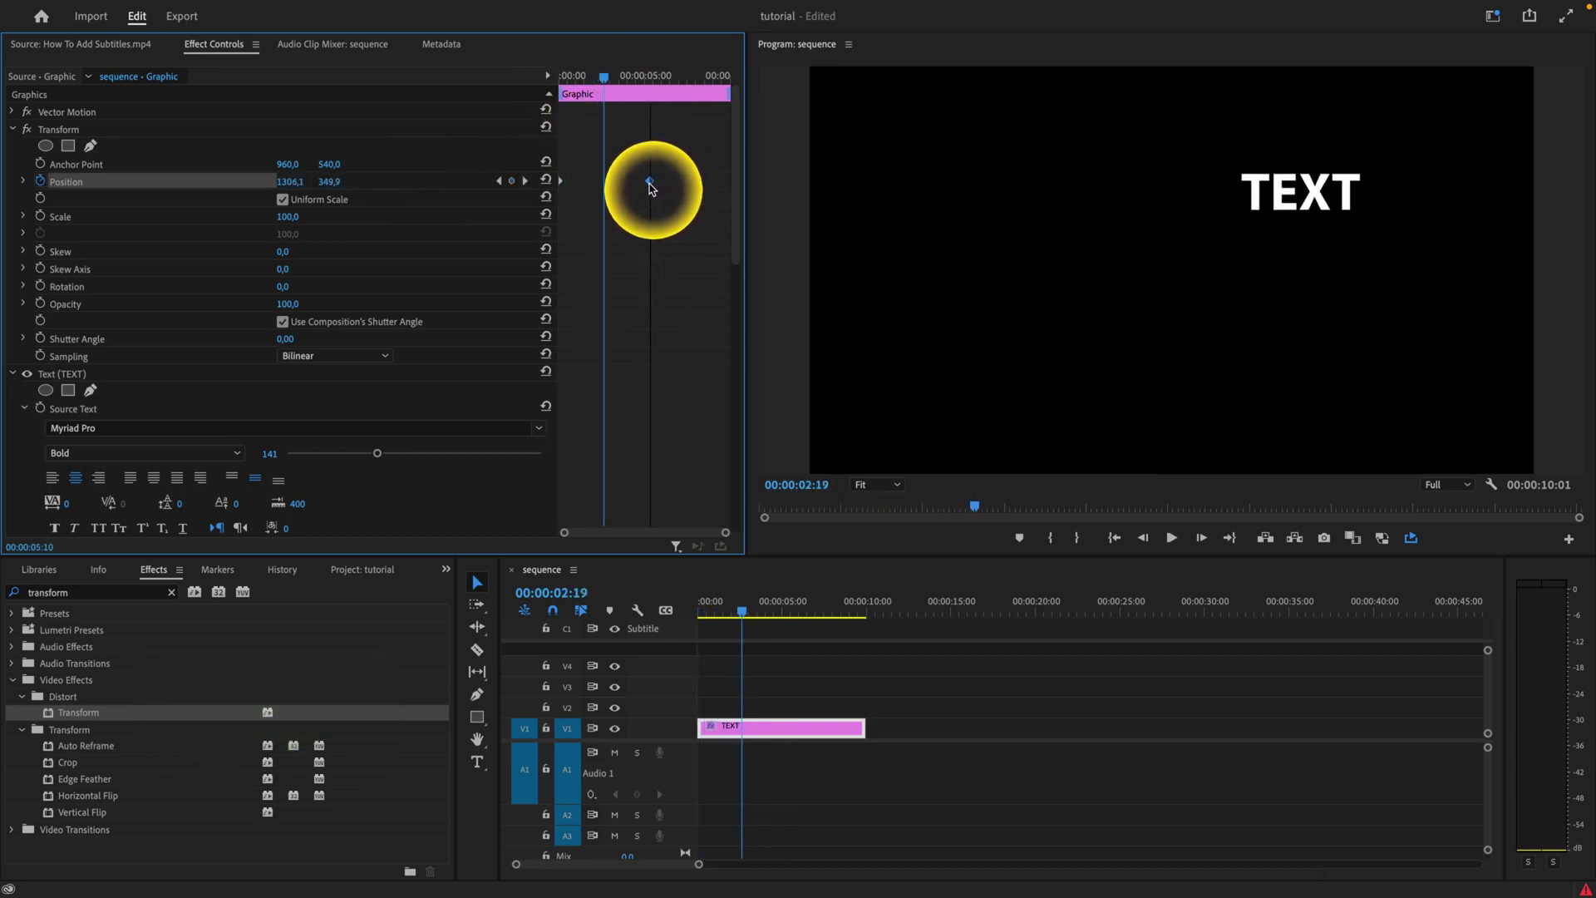
{"action": "left_click_drag", "start_coordinate": [649, 189], "coordinate": [638, 189]}
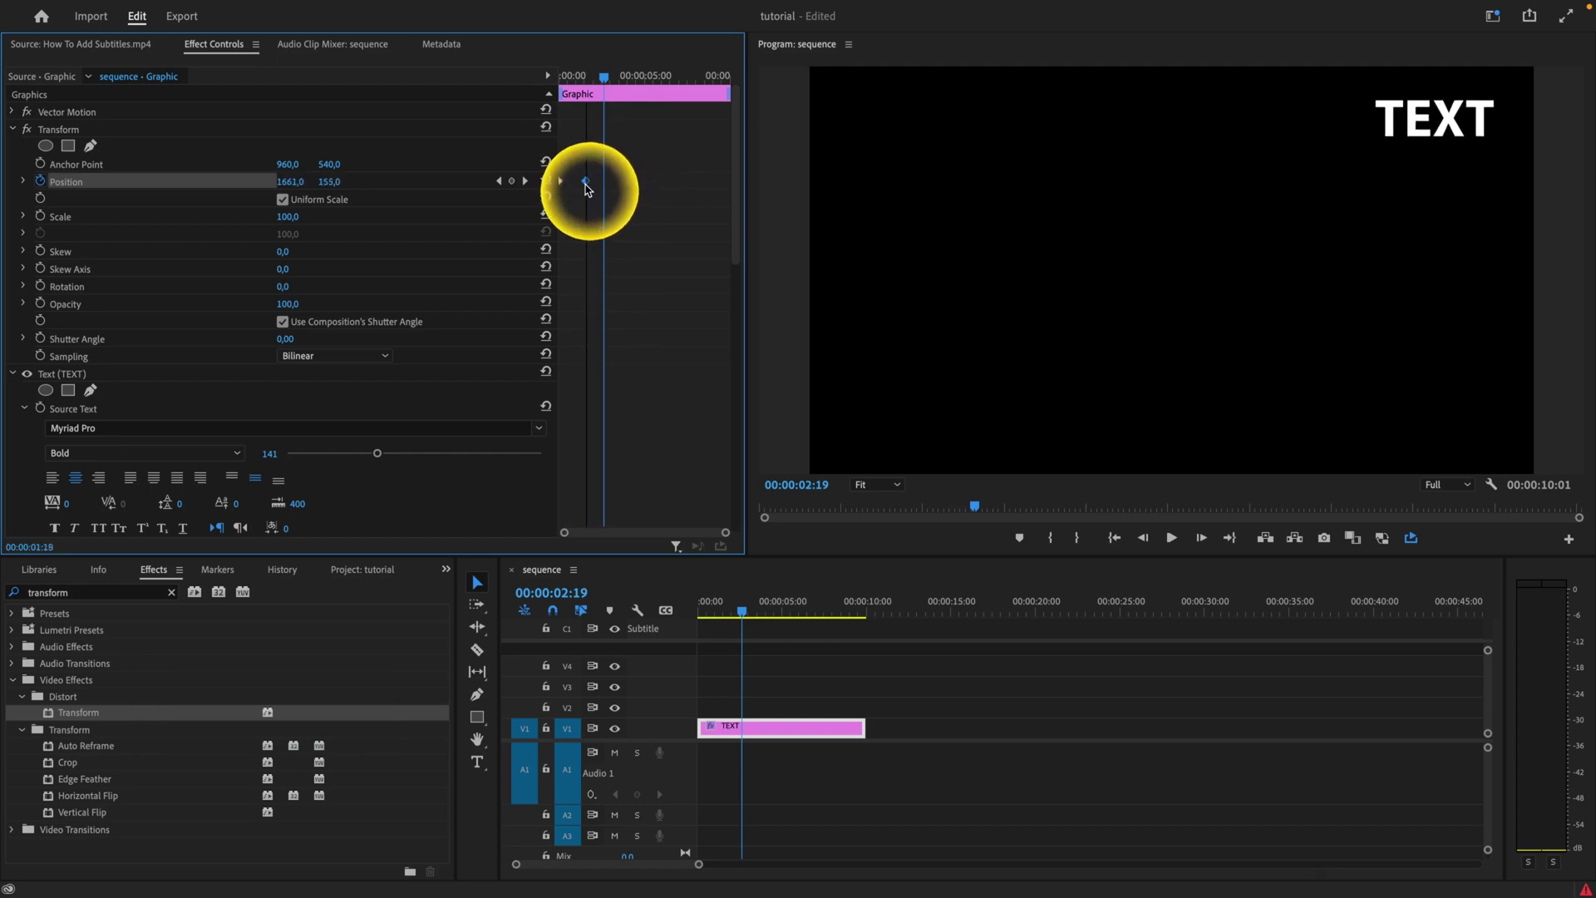
{"action": "left_click_drag", "start_coordinate": [593, 77], "coordinate": [562, 76]}
{"action": "key", "text": "space"}
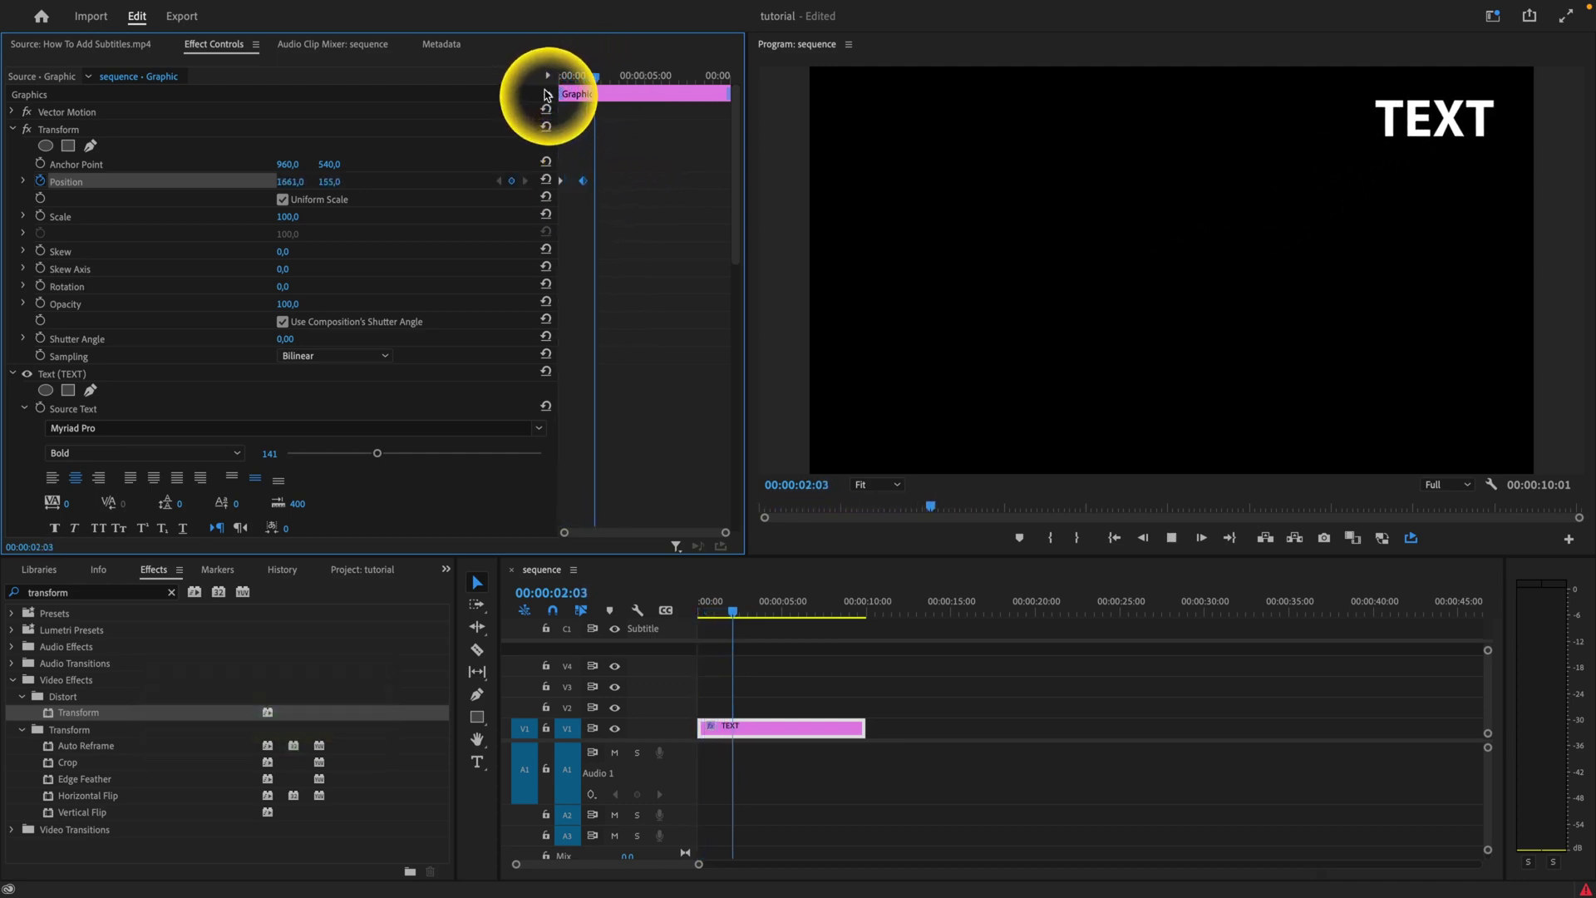
{"action": "key", "text": "space"}
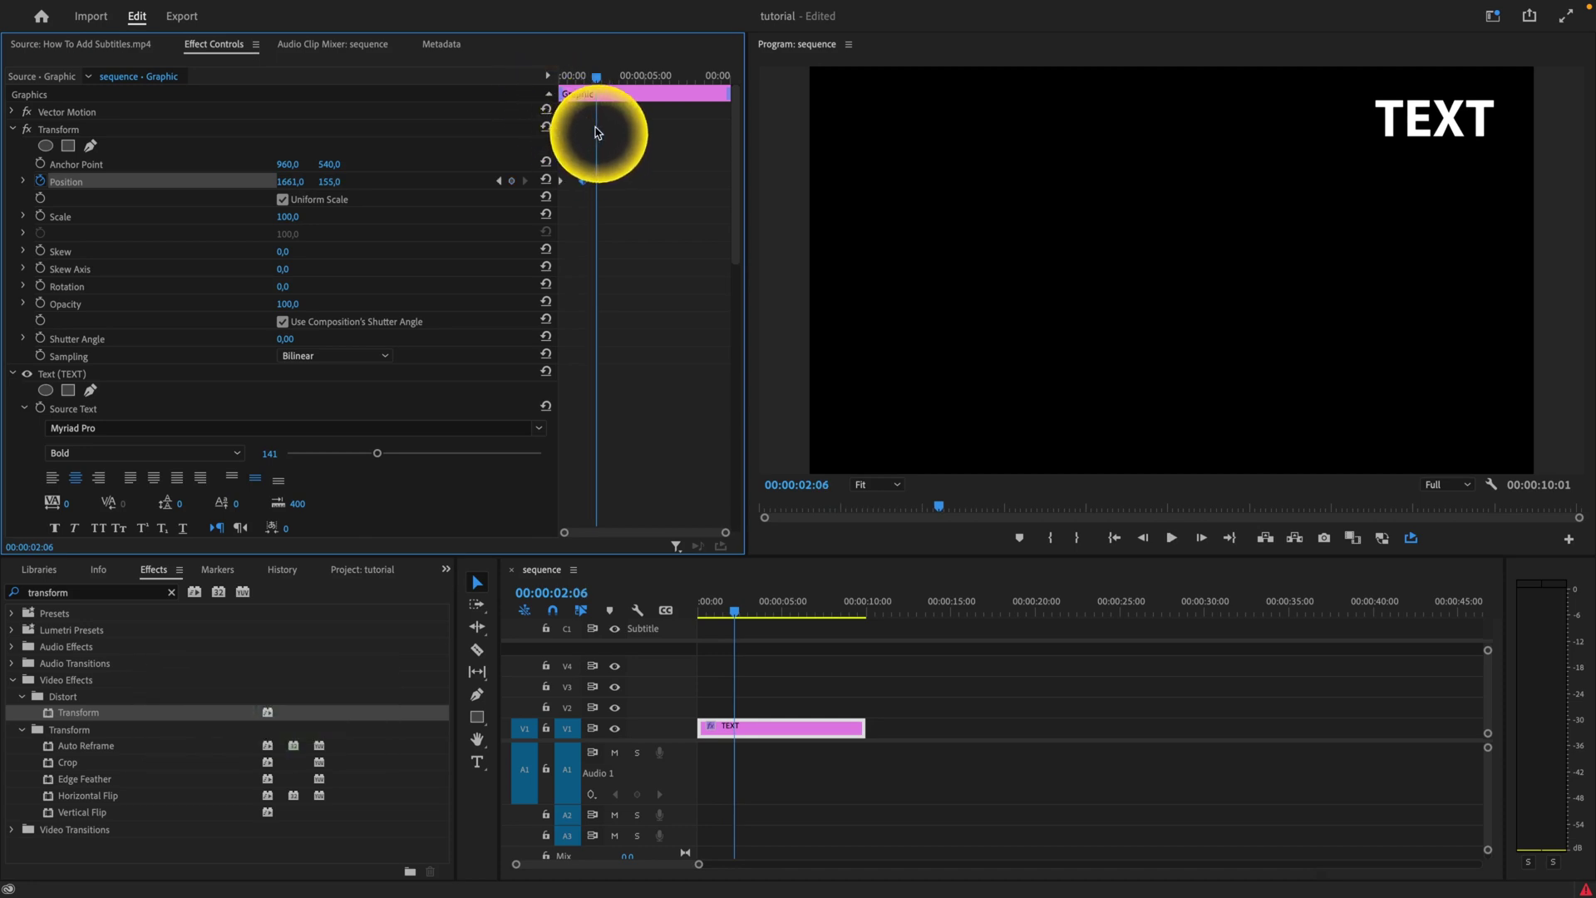
Try shifting a Position keyframe later, undo it, and marquee-select the Position keyframes
{"action": "left_click_drag", "start_coordinate": [586, 188], "coordinate": [633, 188]}
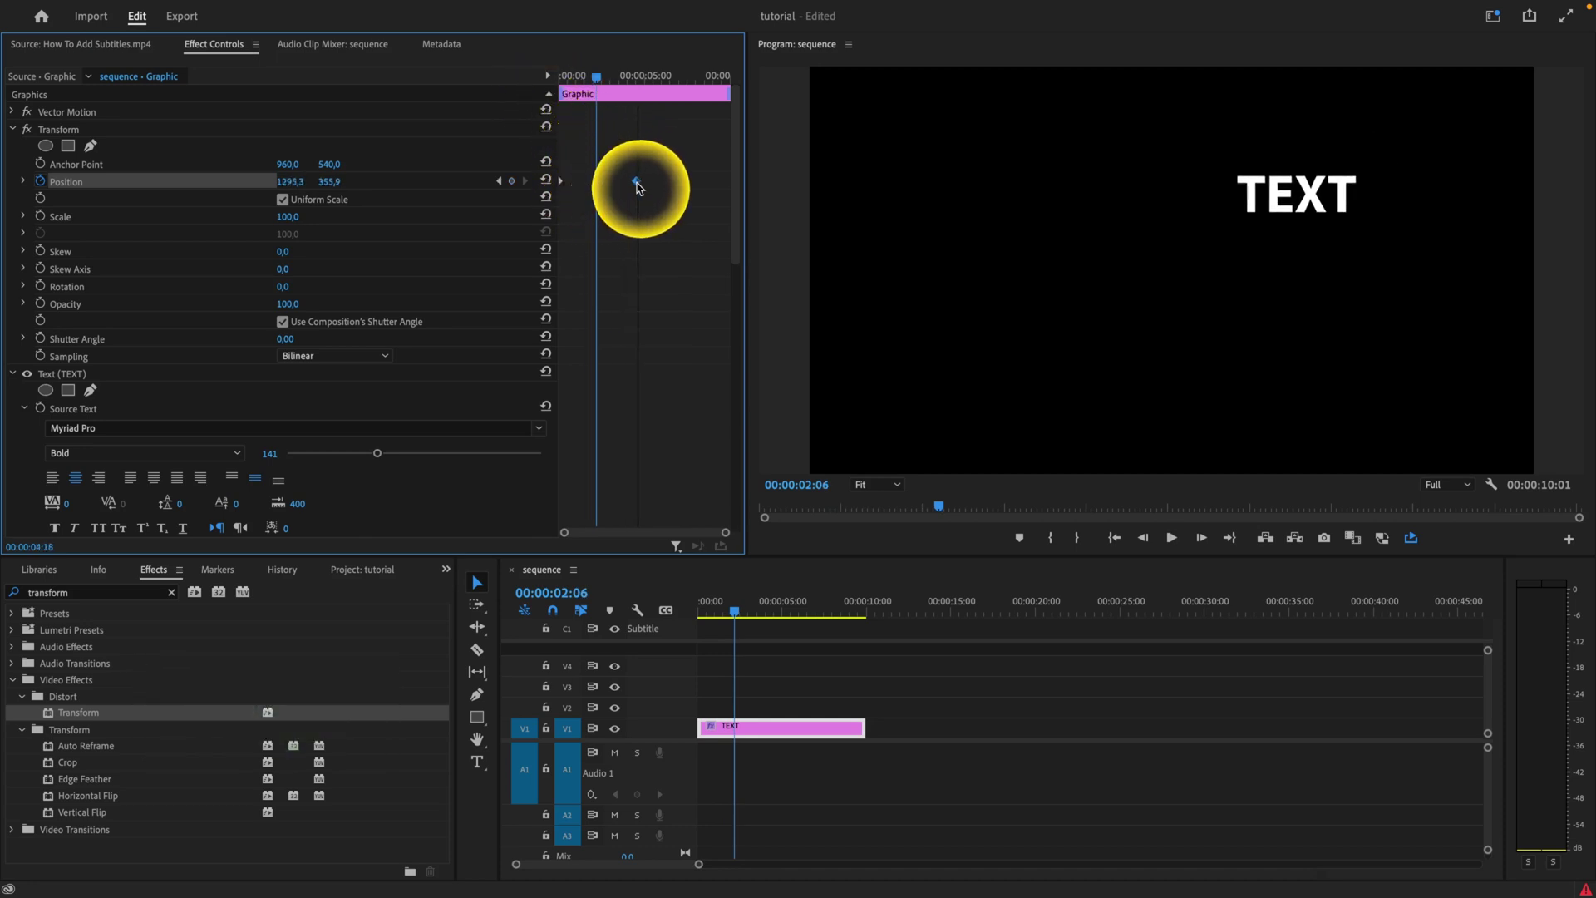
{"action": "key", "text": "ctrl+z"}
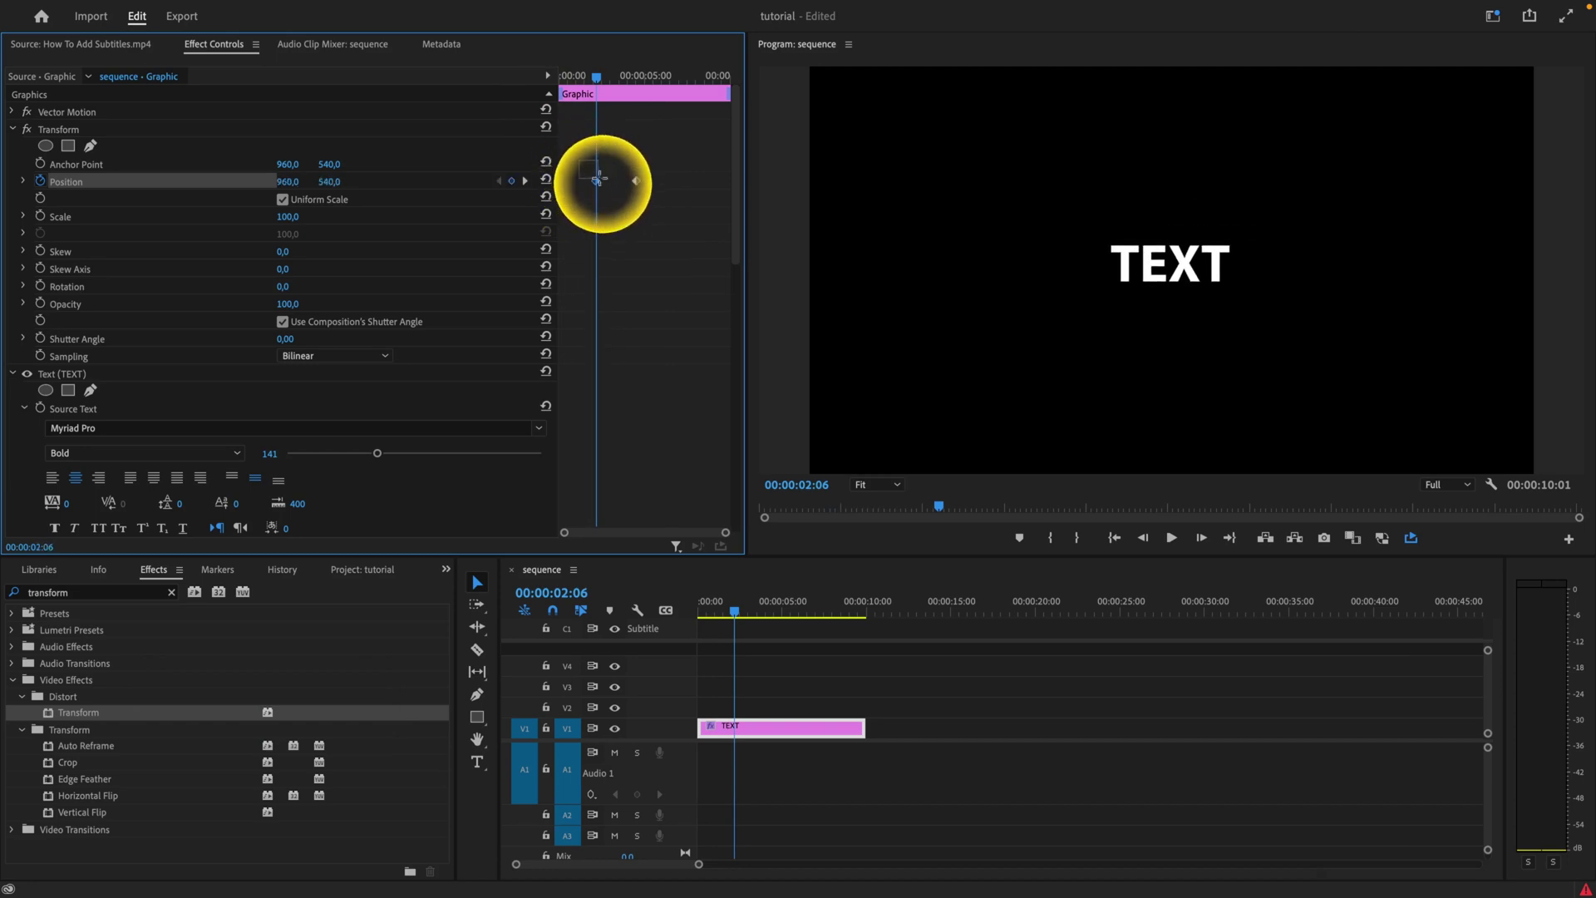
{"action": "left_click_drag", "start_coordinate": [659, 207], "coordinate": [601, 190]}
Apply Temporal Interpolation Ease In to the Position keyframes and preview the glide
{"action": "right_click", "coordinate": [597, 187]}
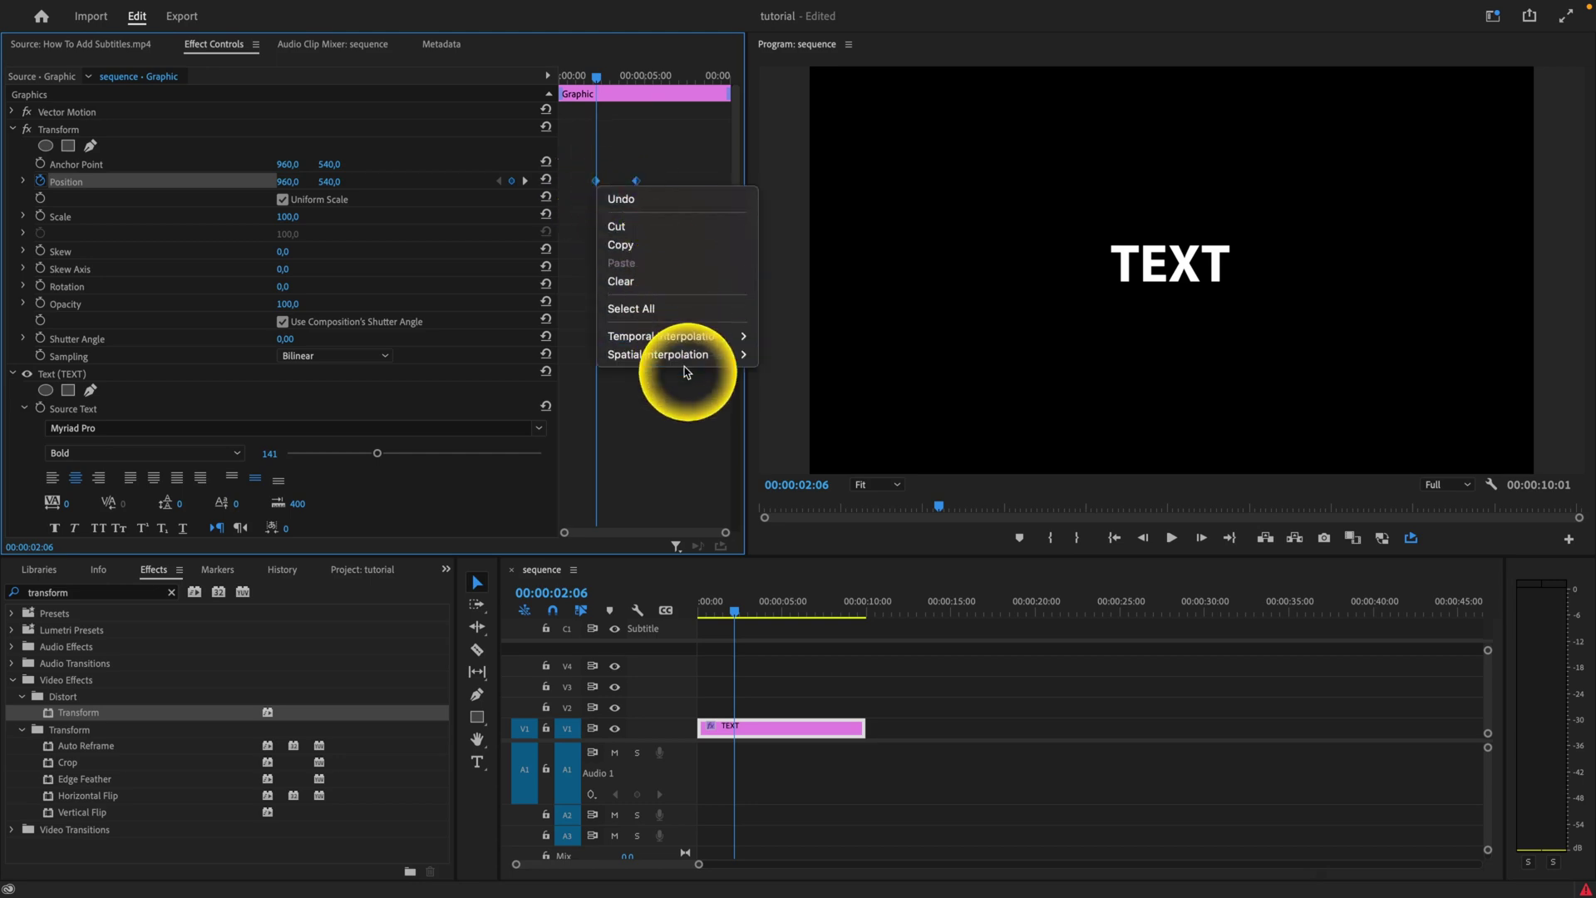
{"action": "mouse_move", "coordinate": [701, 336]}
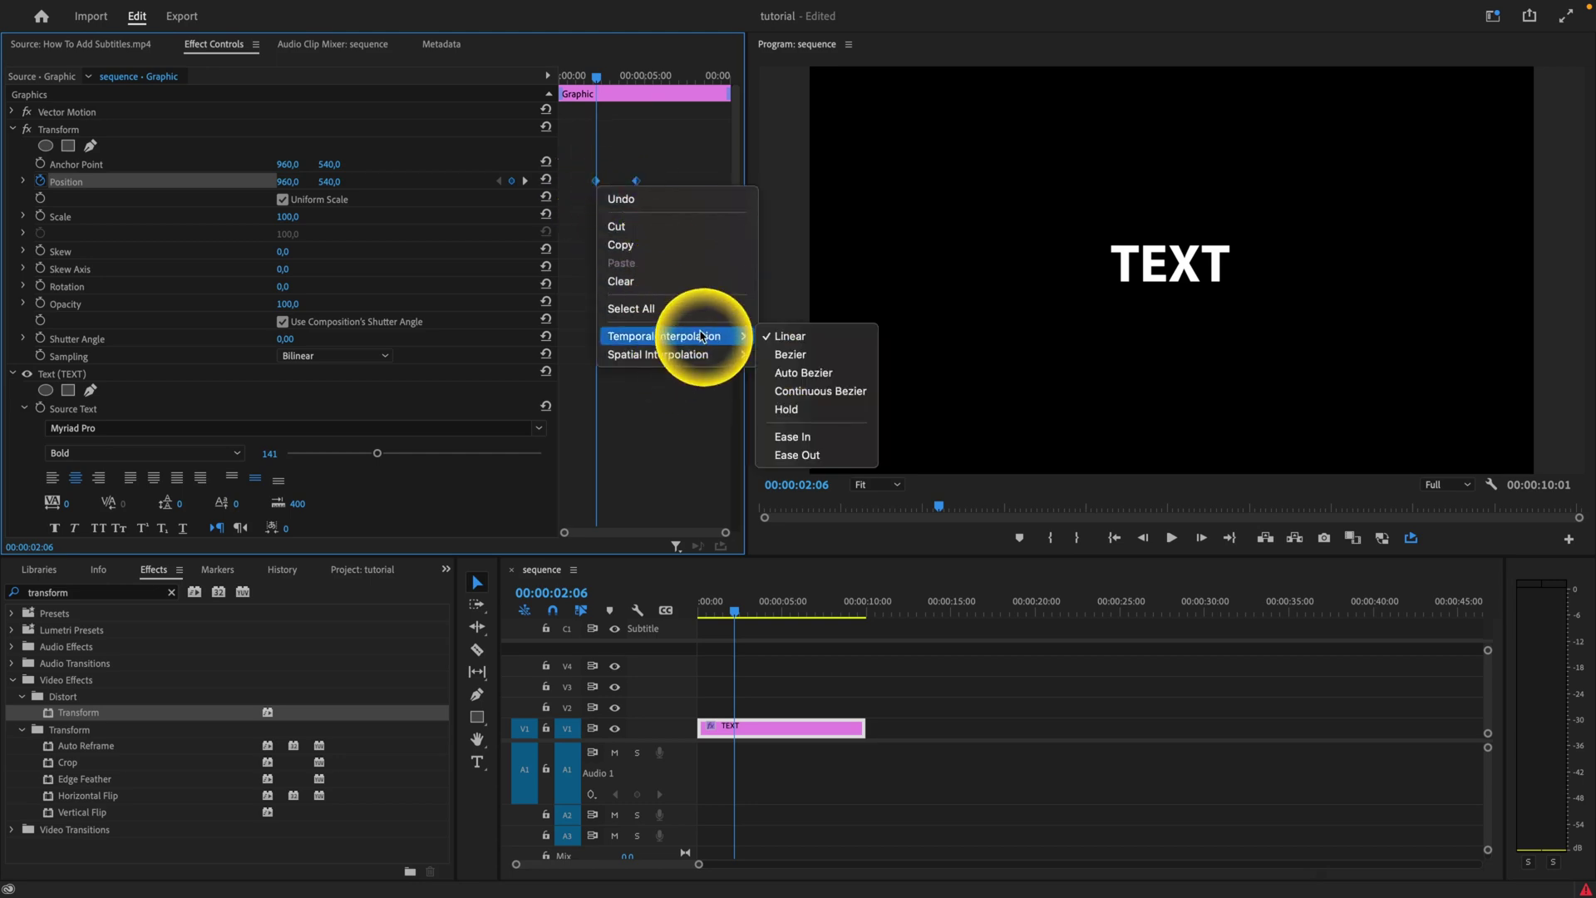
{"action": "left_click", "coordinate": [831, 444]}
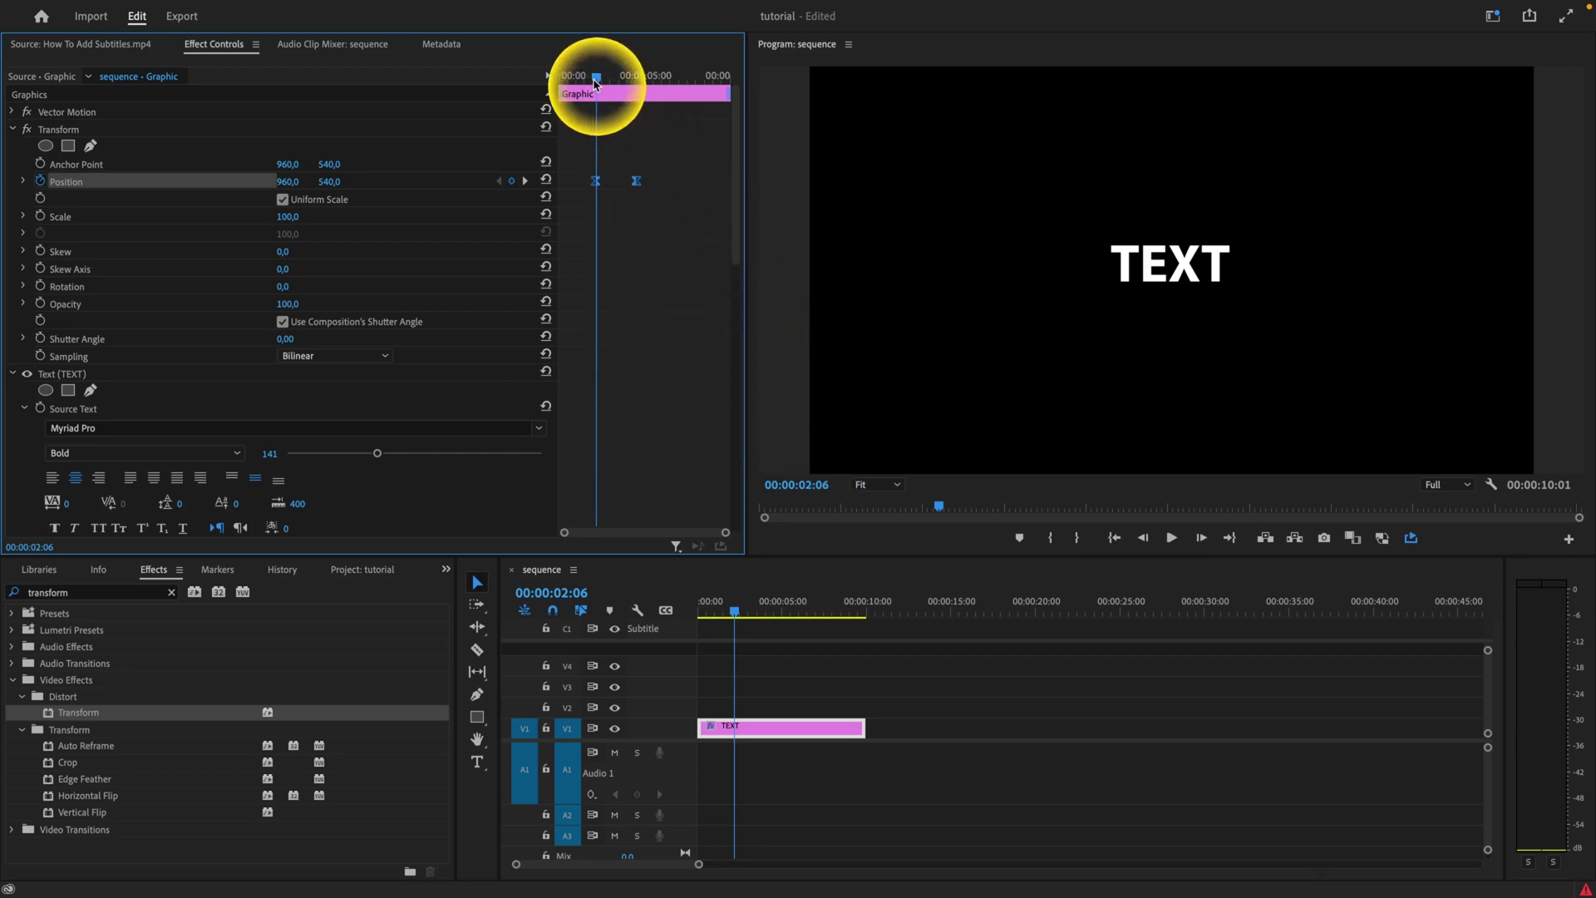
{"action": "left_click_drag", "start_coordinate": [597, 86], "coordinate": [585, 94]}
{"action": "key", "text": "space"}
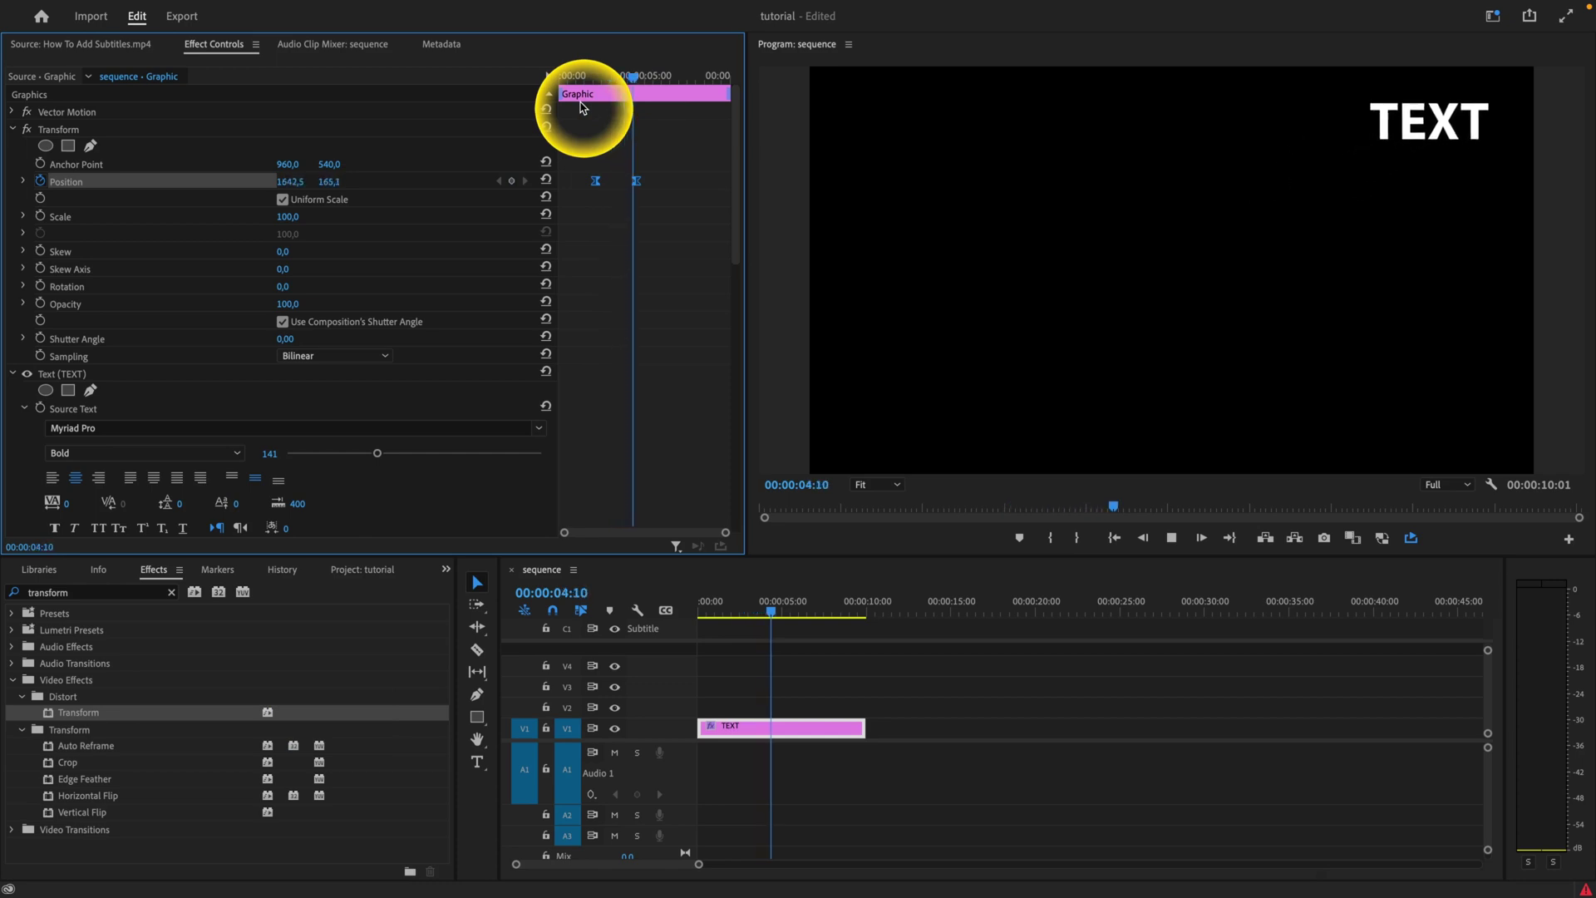
{"action": "key", "text": "space"}
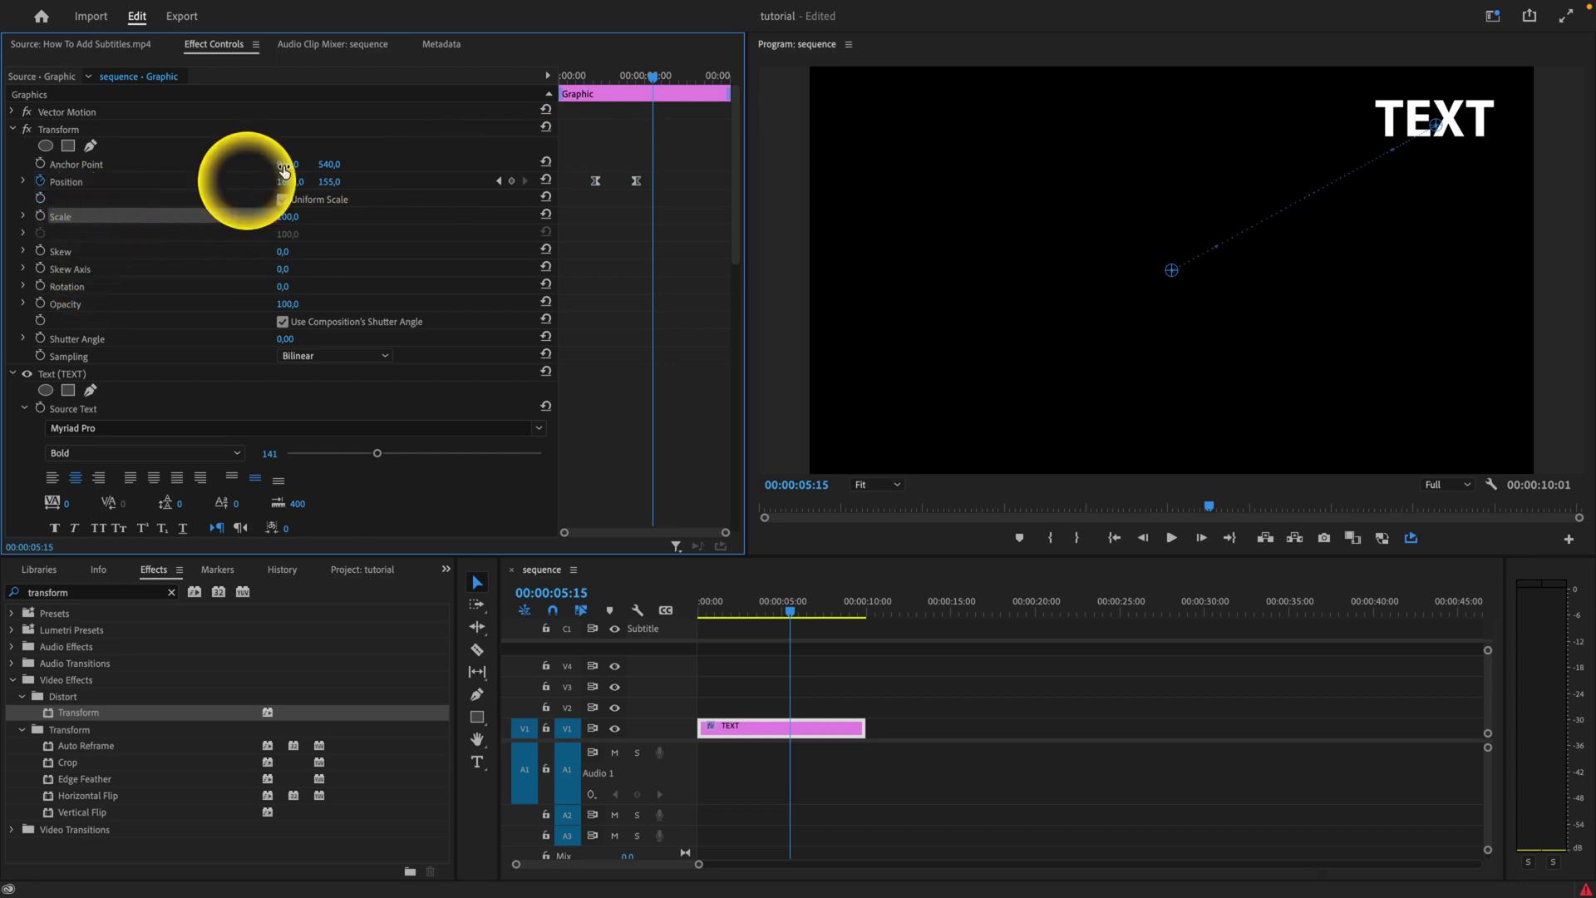
Keyframe Scale from 100 at the corner arrival to 150 around eight seconds, then preview it
{"action": "left_click", "coordinate": [609, 79]}
{"action": "left_click_drag", "start_coordinate": [614, 91], "coordinate": [657, 79]}
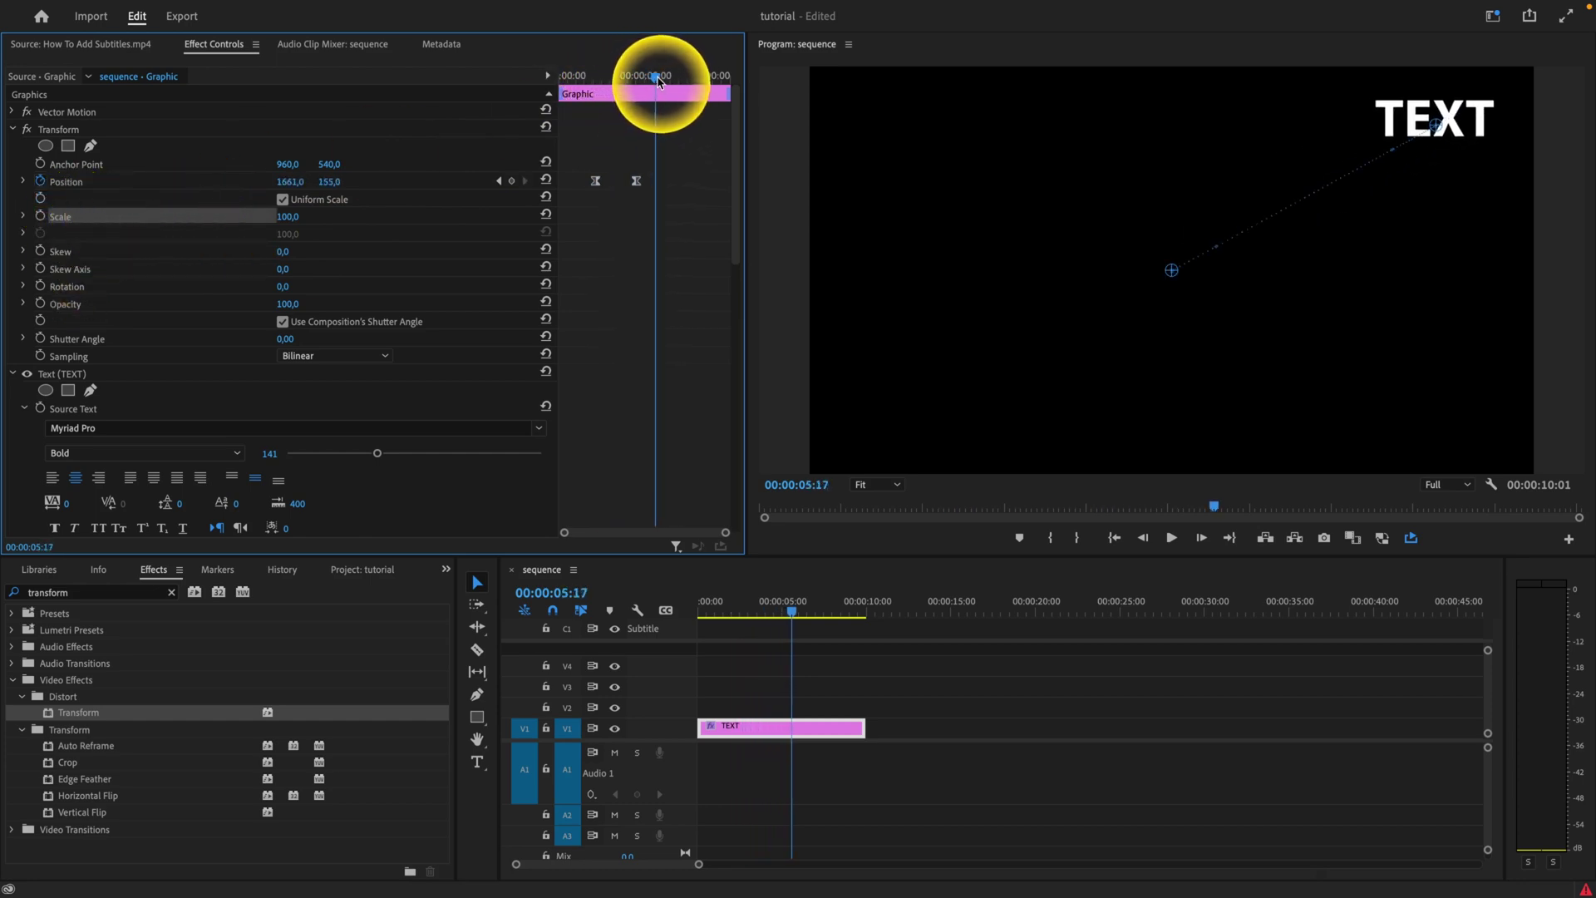
{"action": "left_click", "coordinate": [40, 216]}
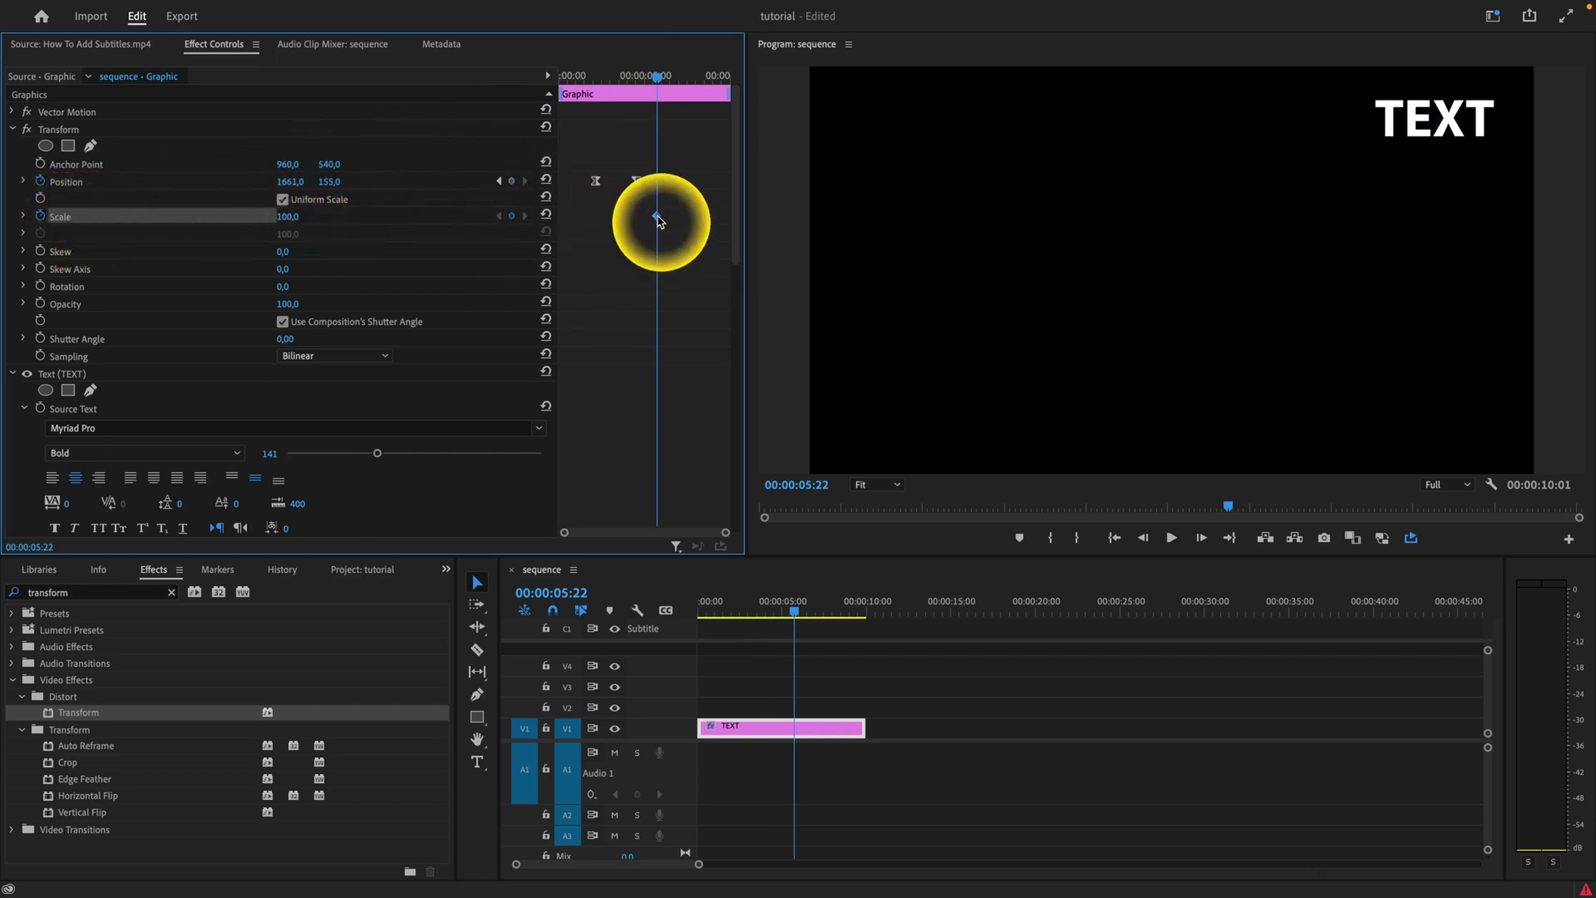
{"action": "left_click_drag", "start_coordinate": [657, 76], "coordinate": [698, 75]}
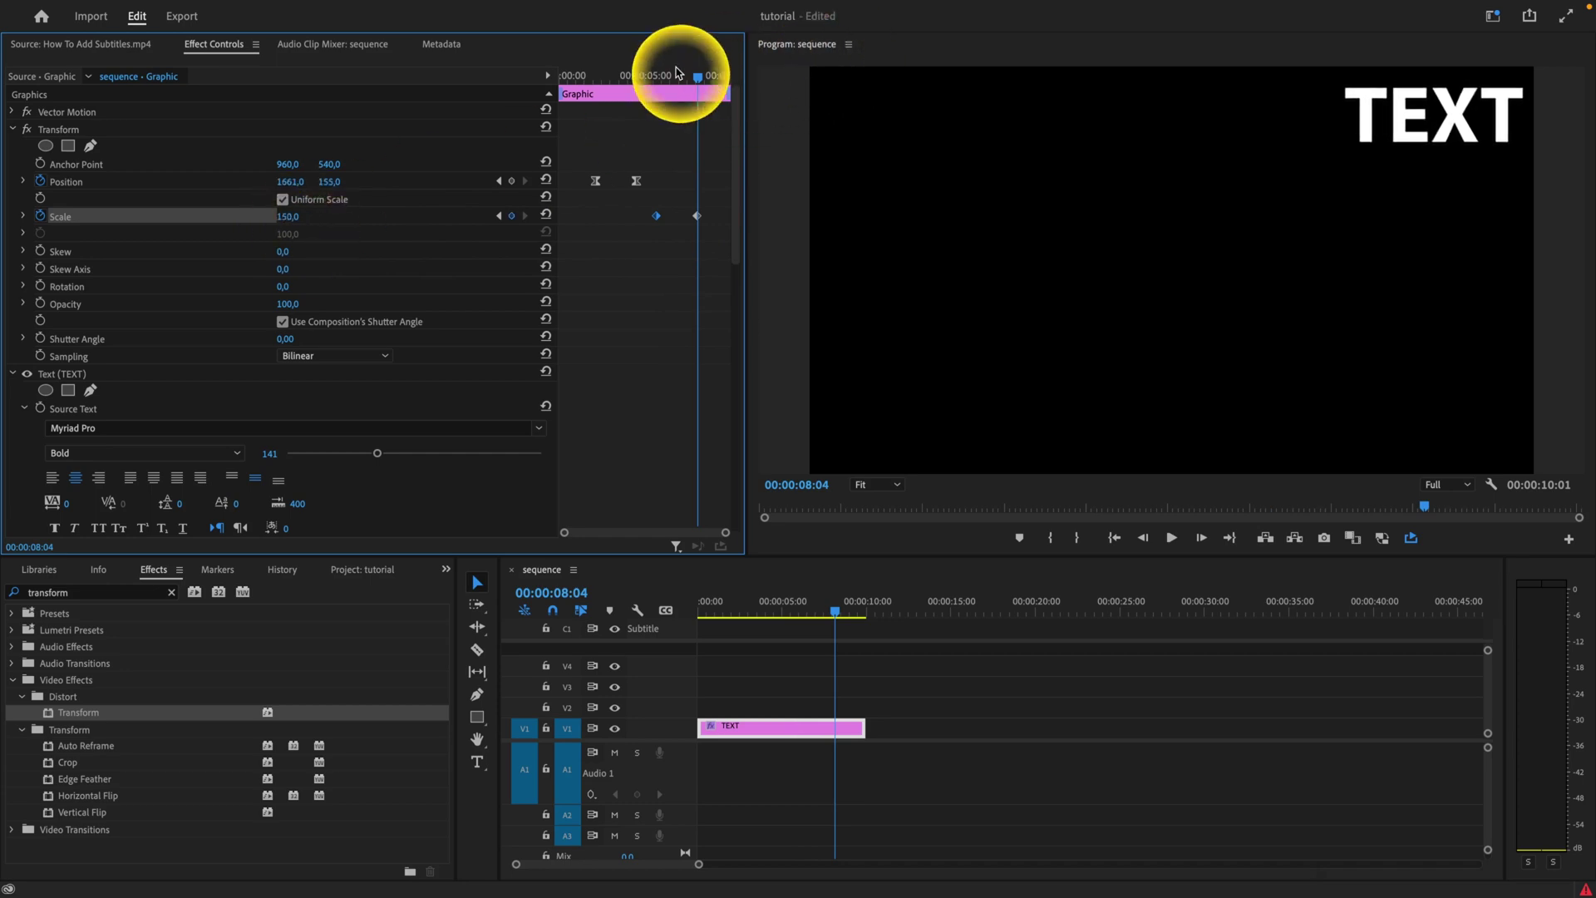
{"action": "left_click_drag", "start_coordinate": [678, 73], "coordinate": [626, 89]}
{"action": "key", "text": "space"}
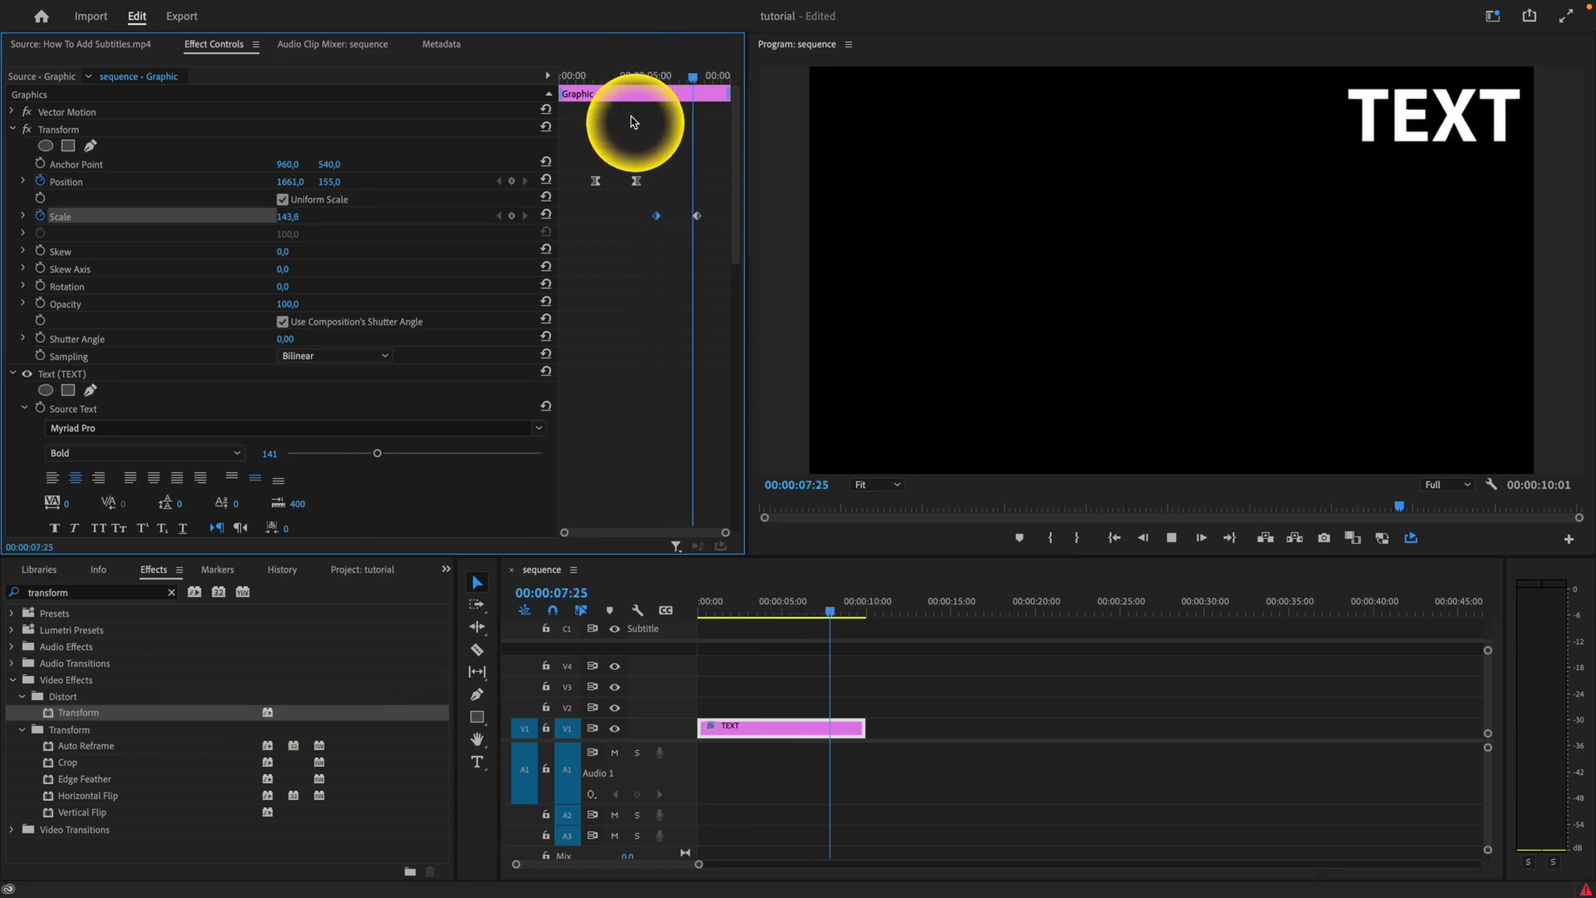
{"action": "key", "text": "space"}
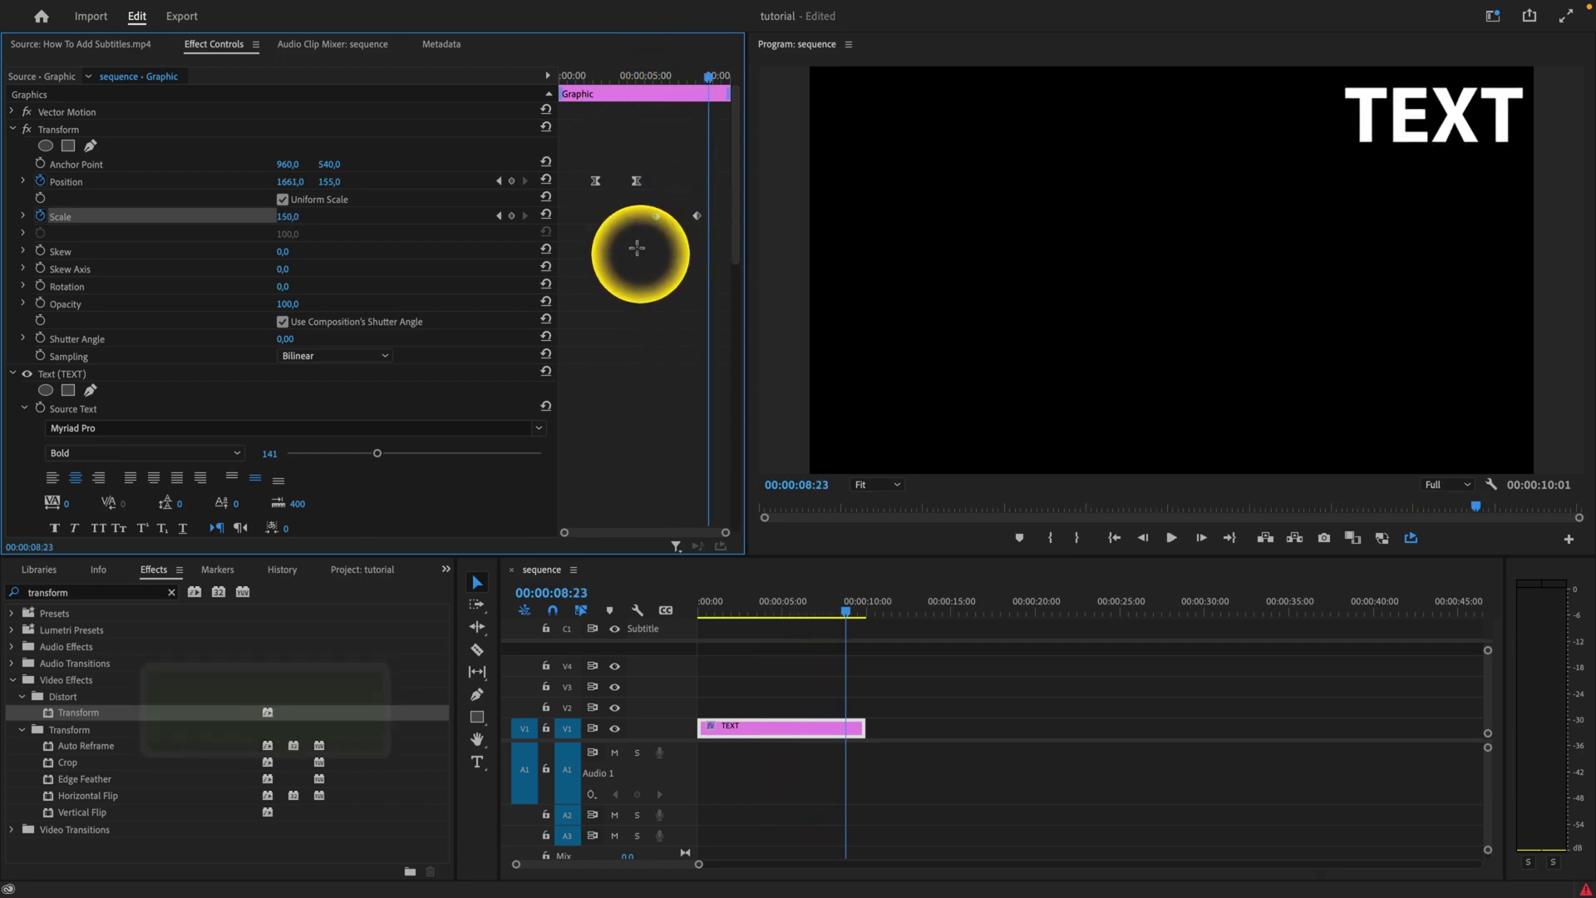
{"action": "left_click_drag", "start_coordinate": [637, 247], "coordinate": [707, 202]}
Set the Scale keyframes to Bezier interpolation and preview the scaling
{"action": "right_click", "coordinate": [697, 222]}
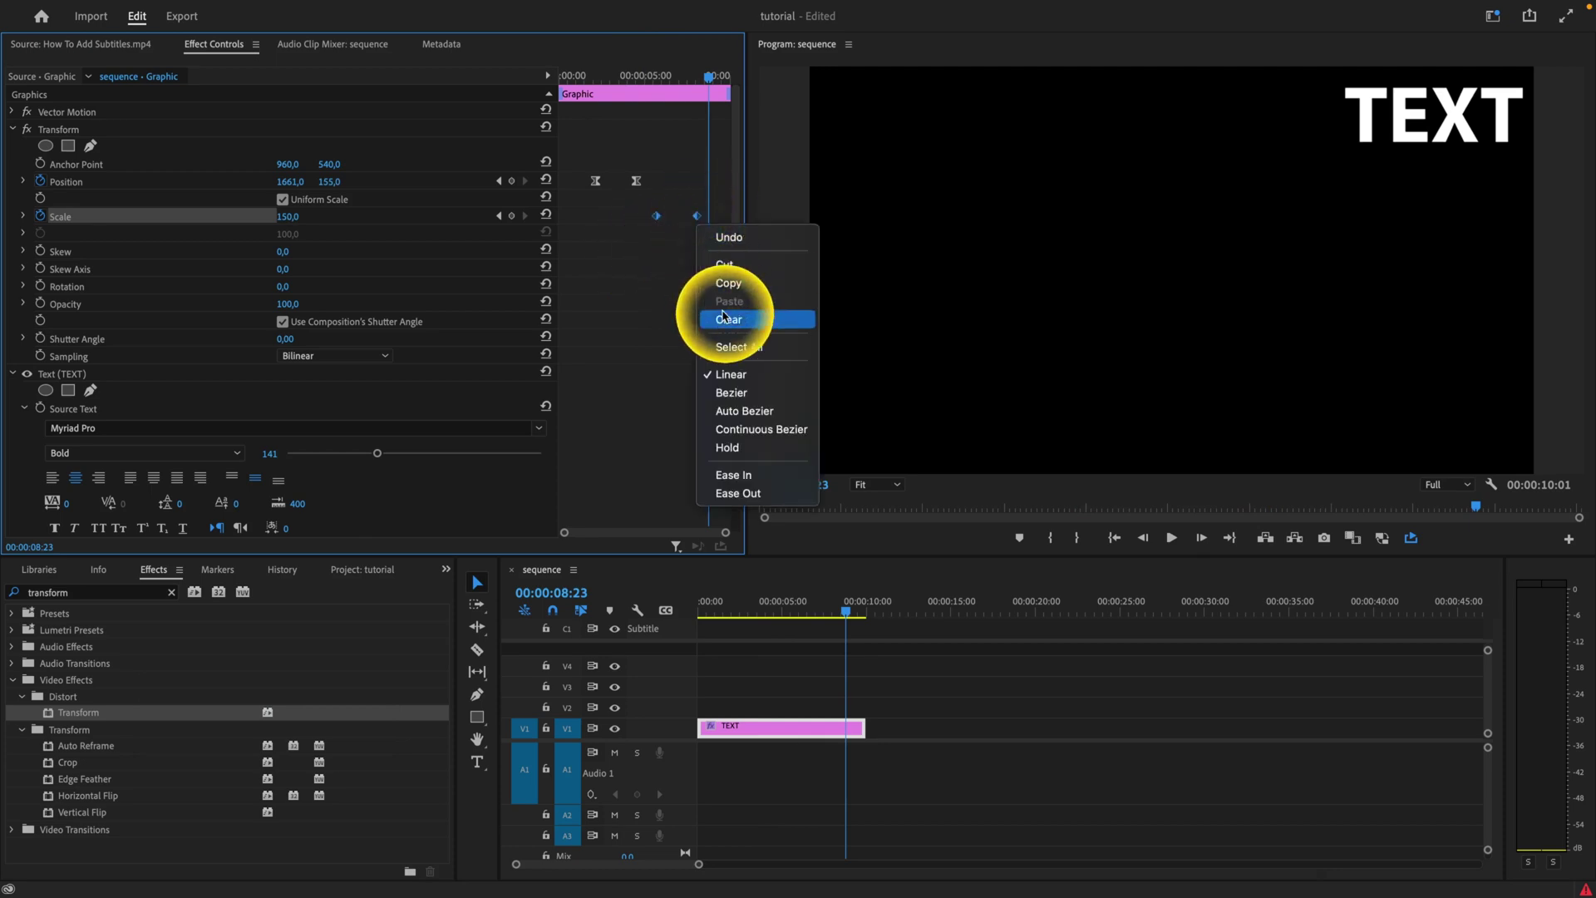
{"action": "left_click", "coordinate": [752, 393]}
{"action": "left_click", "coordinate": [647, 77]}
{"action": "key", "text": "space"}
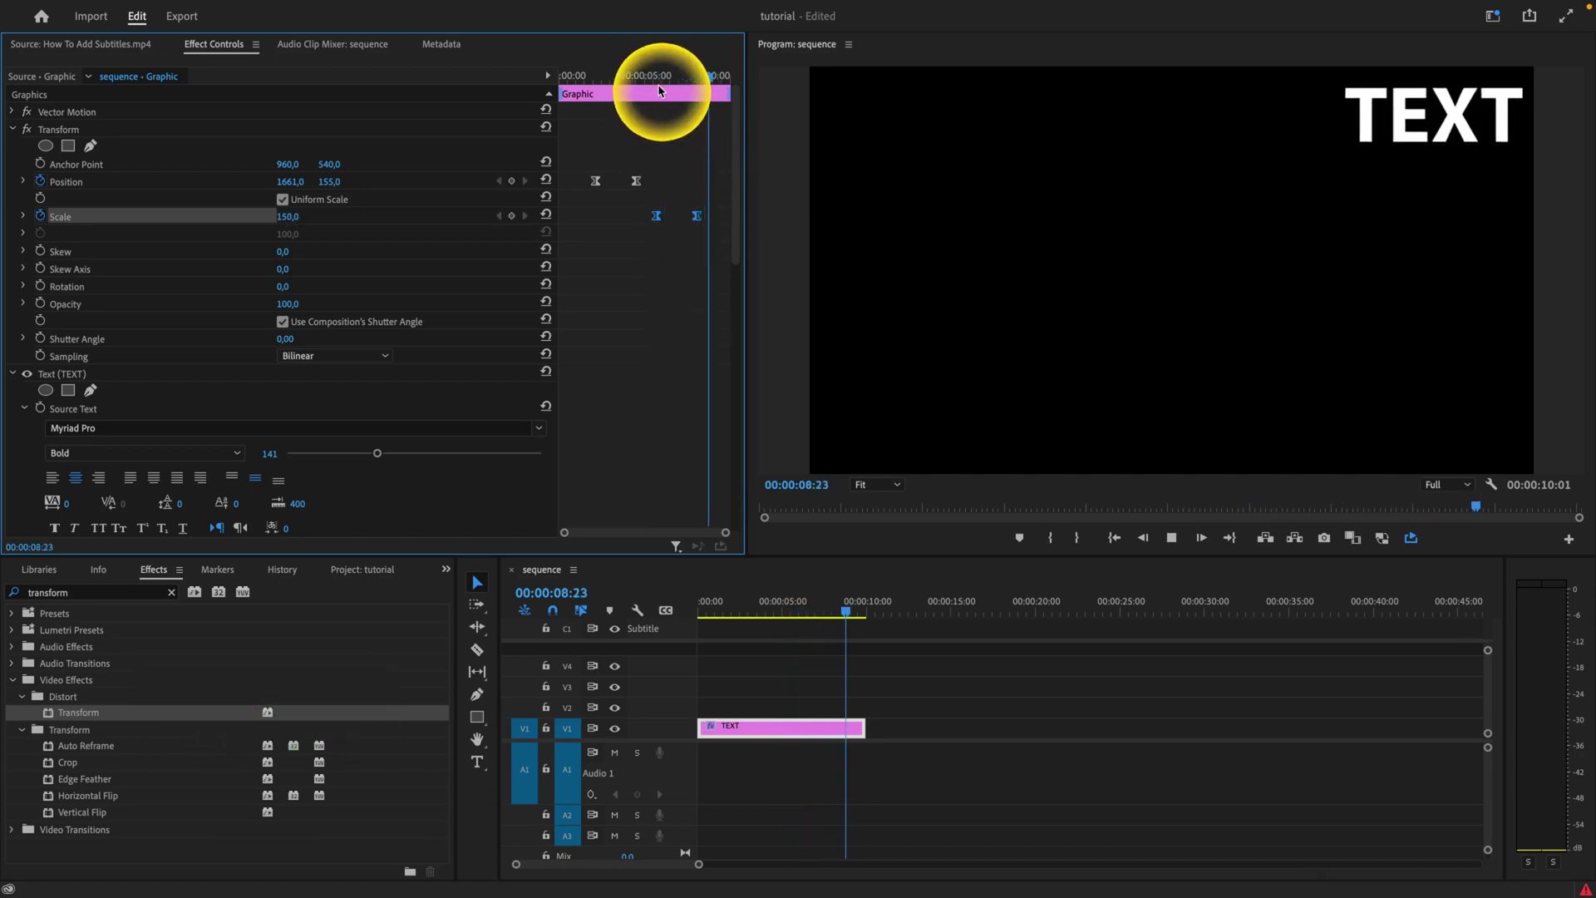
{"action": "key", "text": "space"}
Drag both Scale keyframes left to line up with the Position keyframes near the clip start
{"action": "left_click_drag", "start_coordinate": [665, 76], "coordinate": [552, 108]}
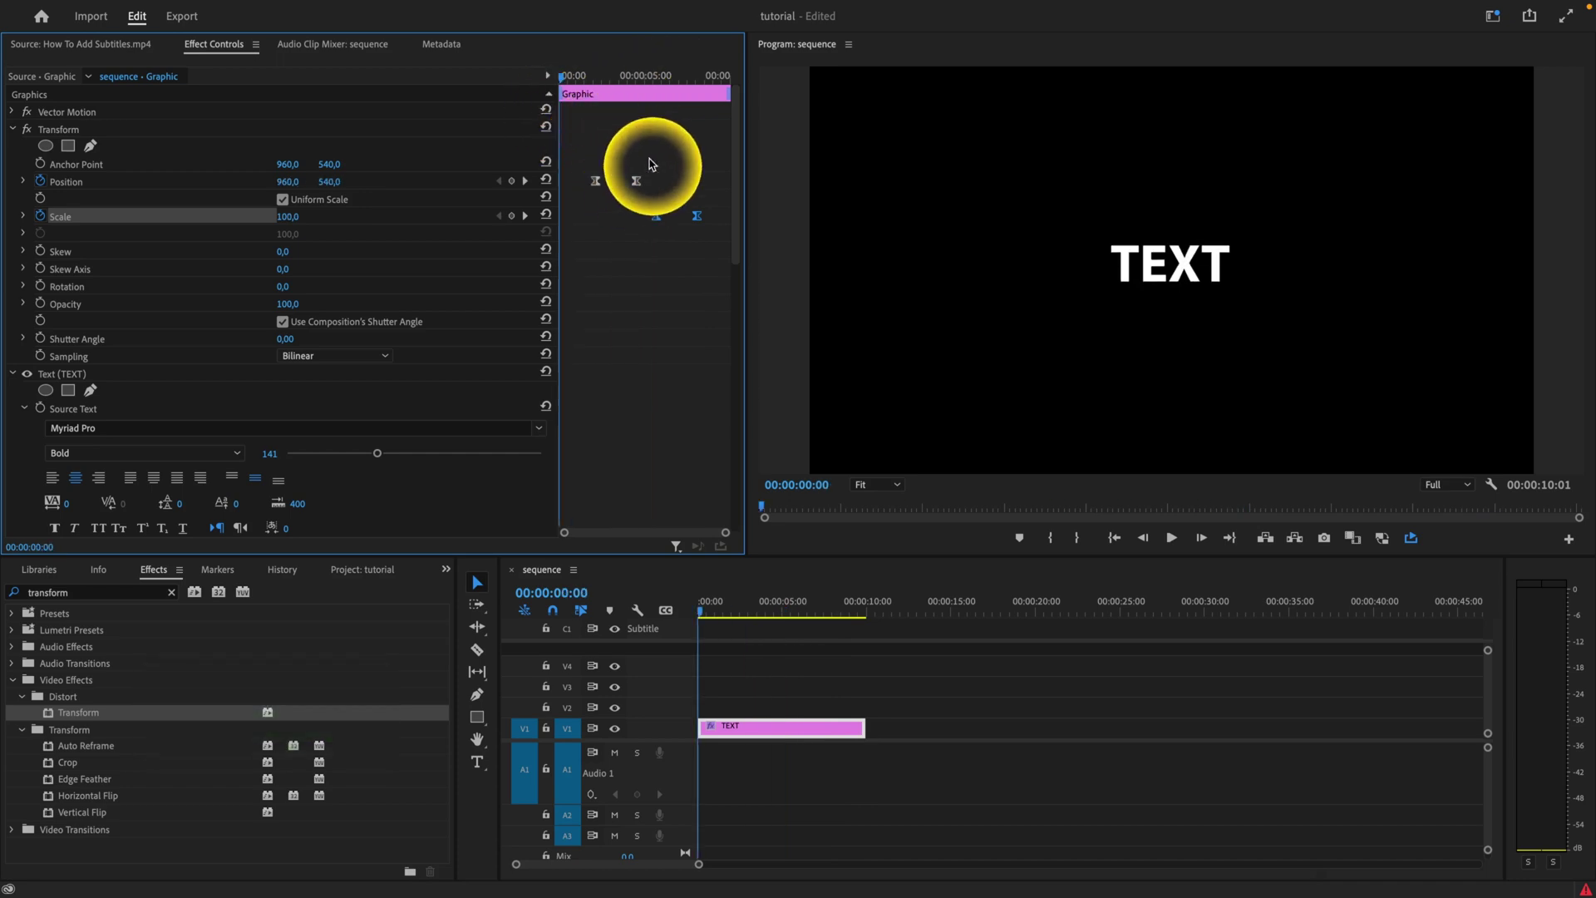
{"action": "left_click_drag", "start_coordinate": [655, 156], "coordinate": [575, 189]}
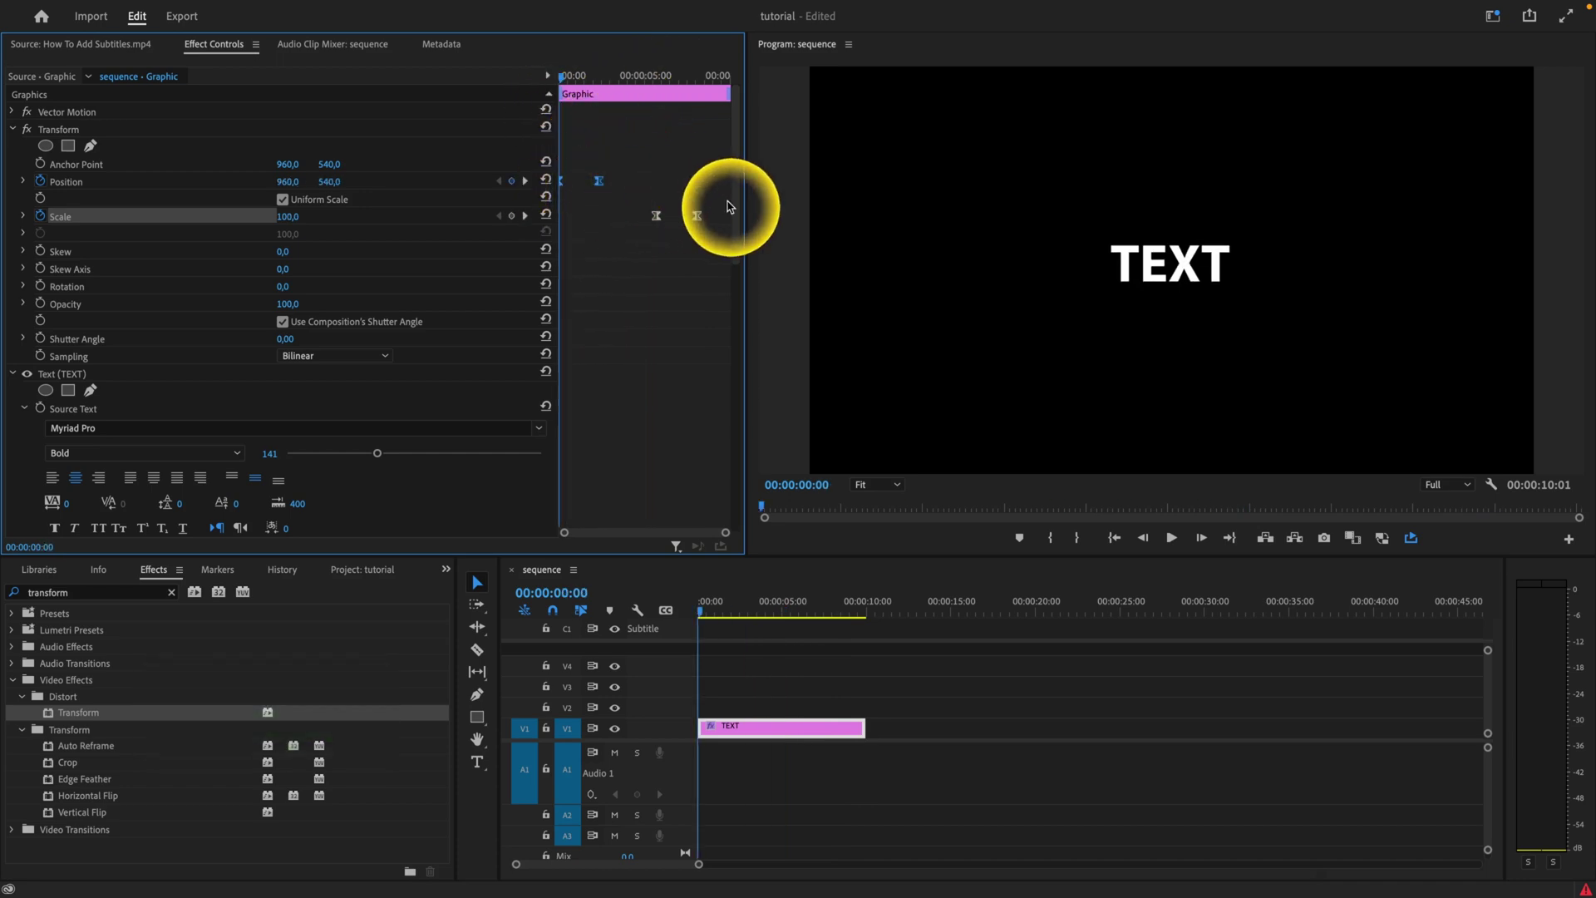
{"action": "left_click", "coordinate": [702, 207]}
{"action": "left_click", "coordinate": [657, 216]}
{"action": "left_click_drag", "start_coordinate": [657, 216], "coordinate": [560, 216]}
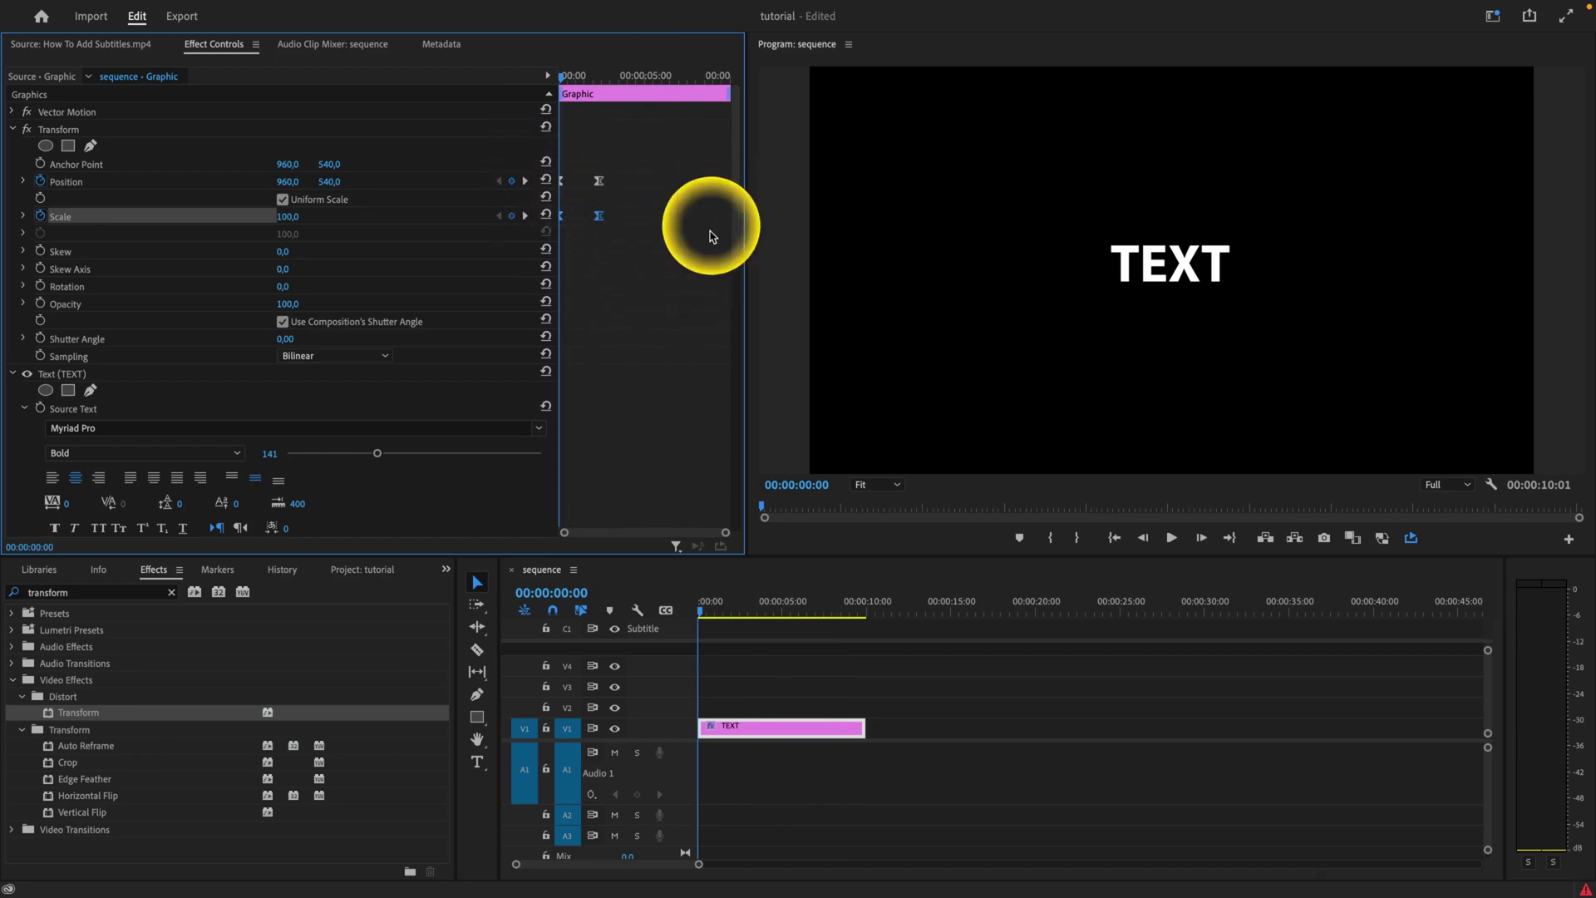
At 00:00:04:23, add keyframes resetting Scale to 100 and Position to 960,540
{"action": "left_click", "coordinate": [677, 313]}
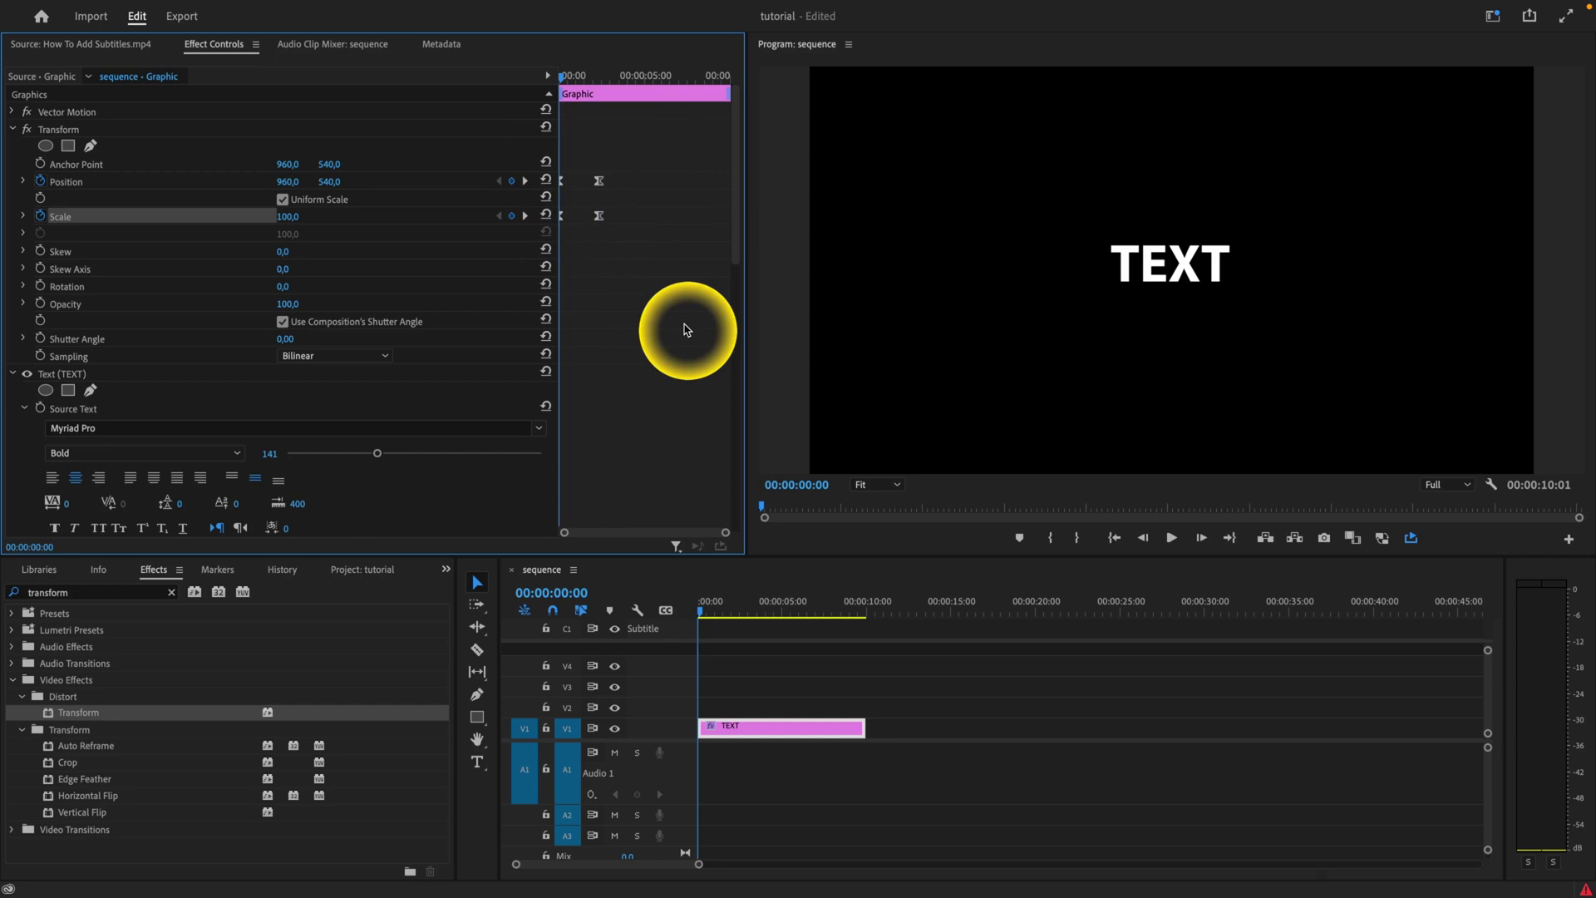
{"action": "key", "text": "space"}
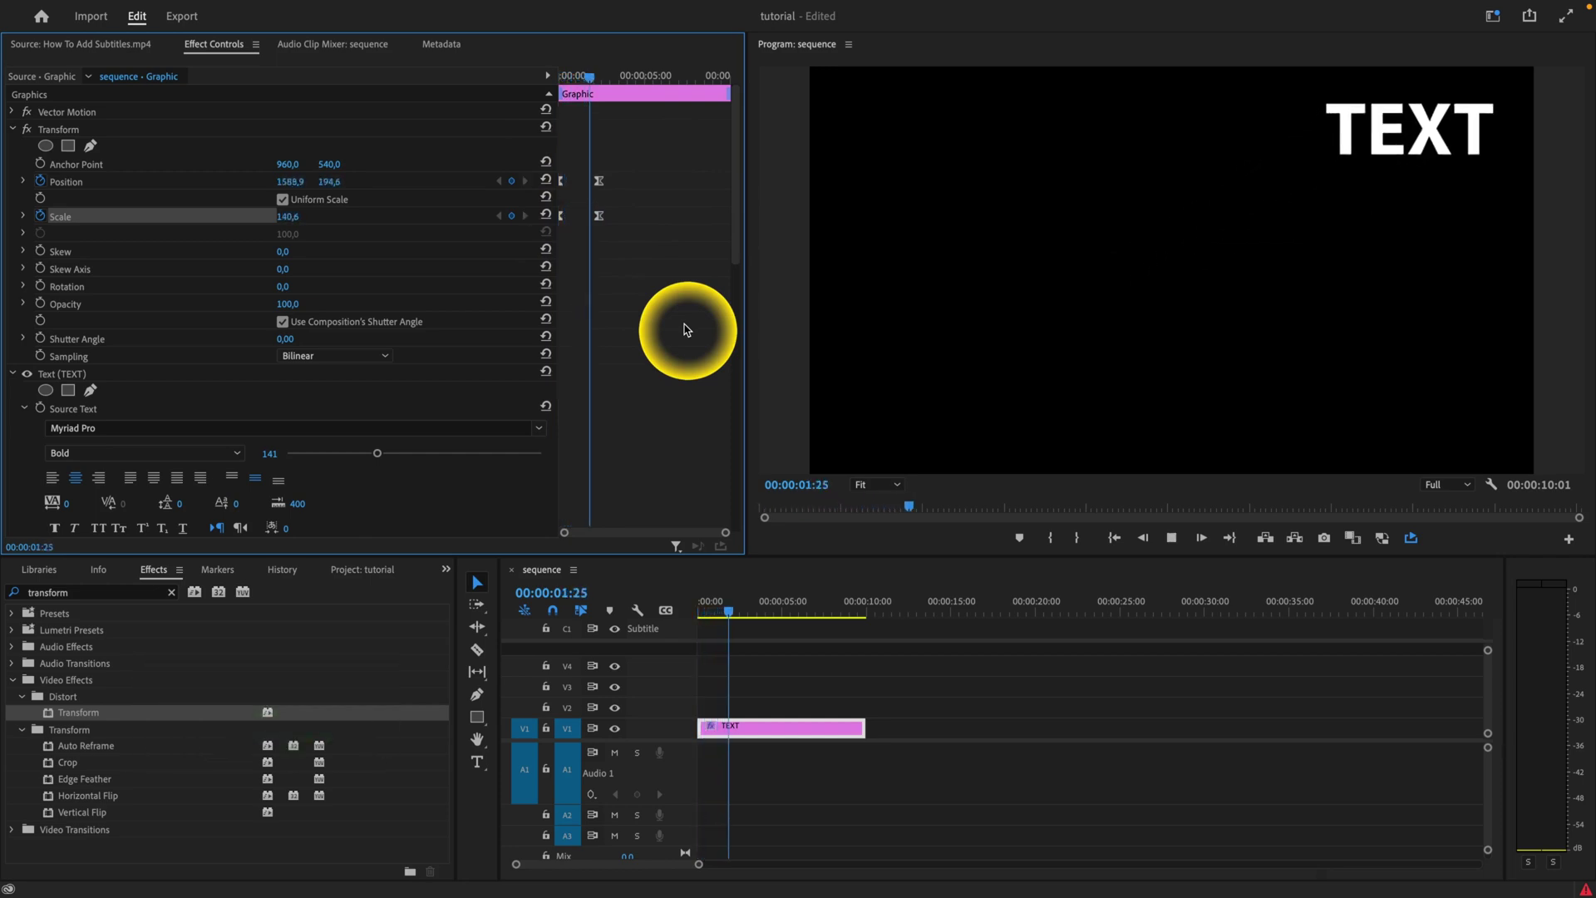
{"action": "key", "text": "space"}
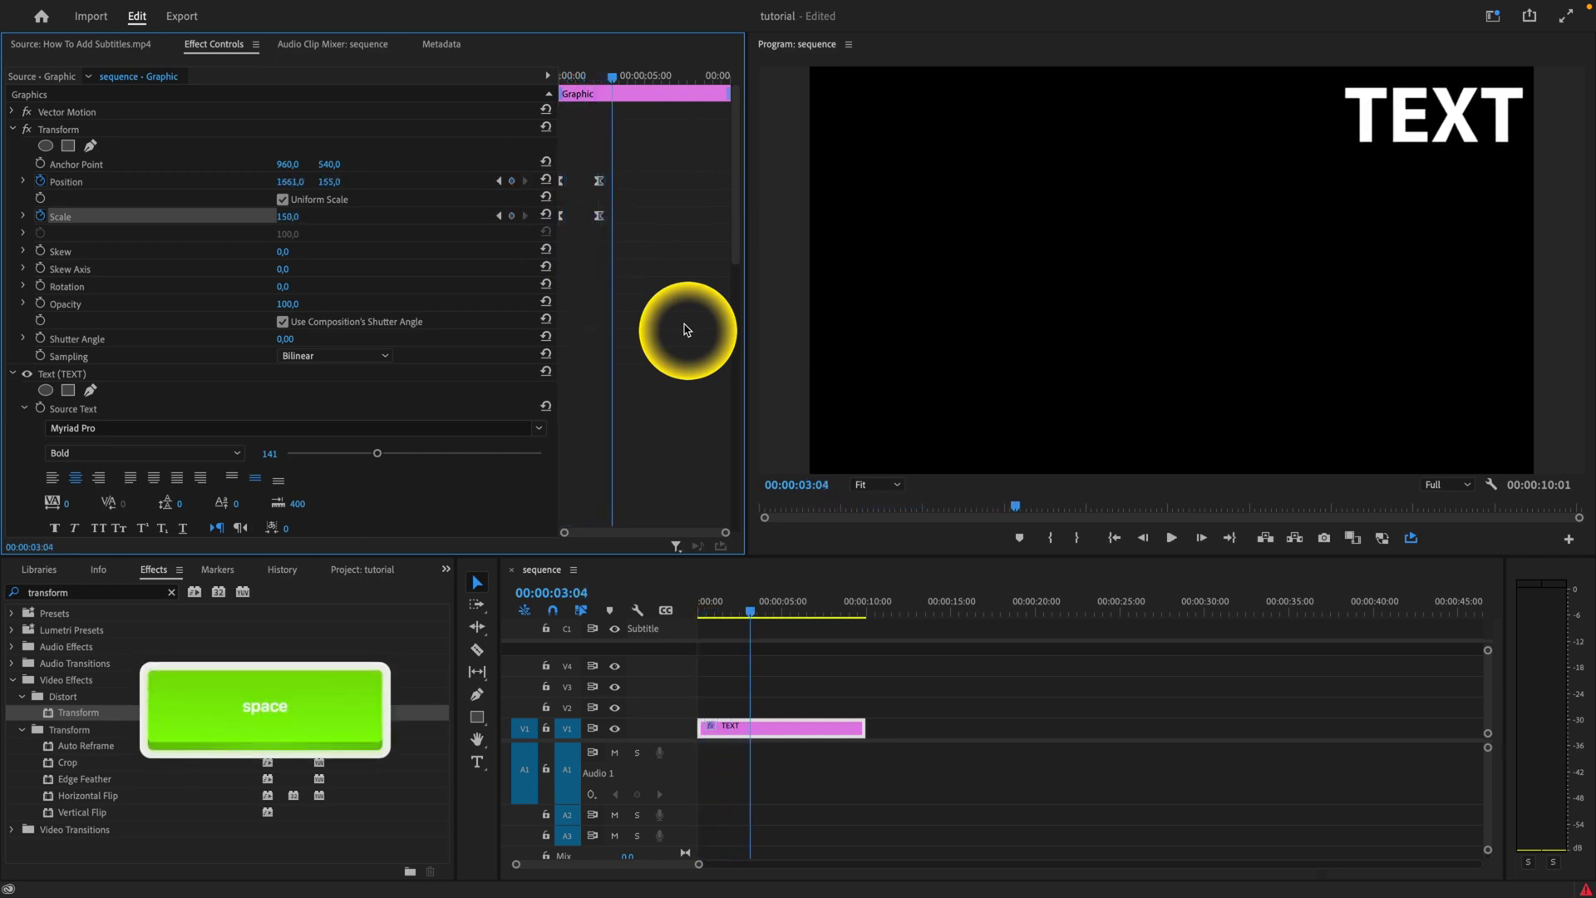
{"action": "left_click", "coordinate": [642, 208]}
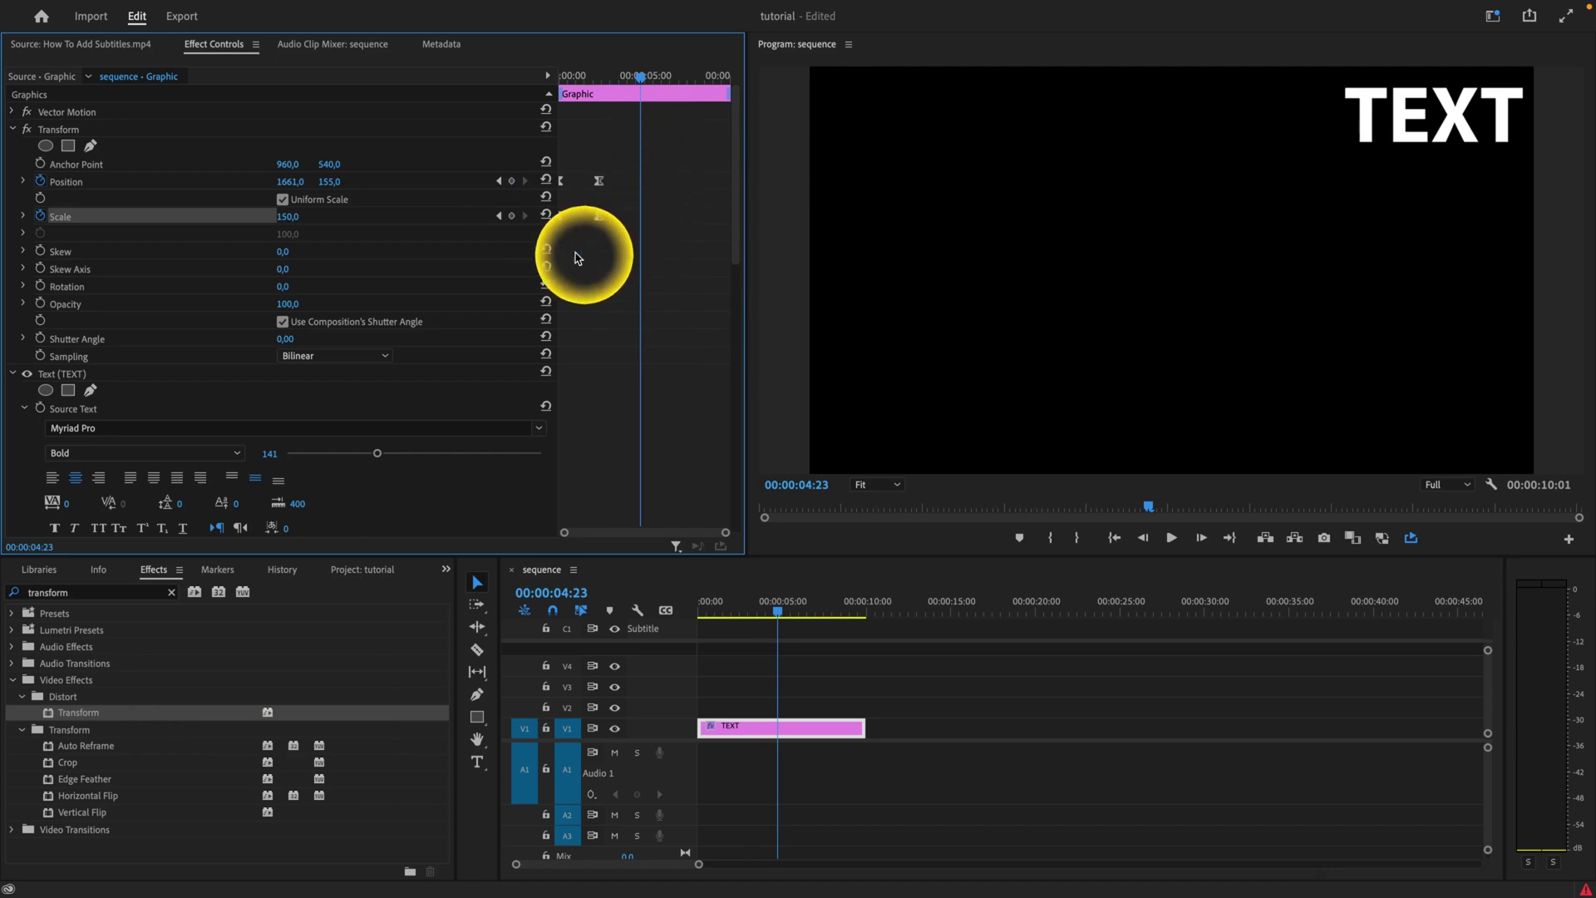
{"action": "left_click", "coordinate": [547, 217]}
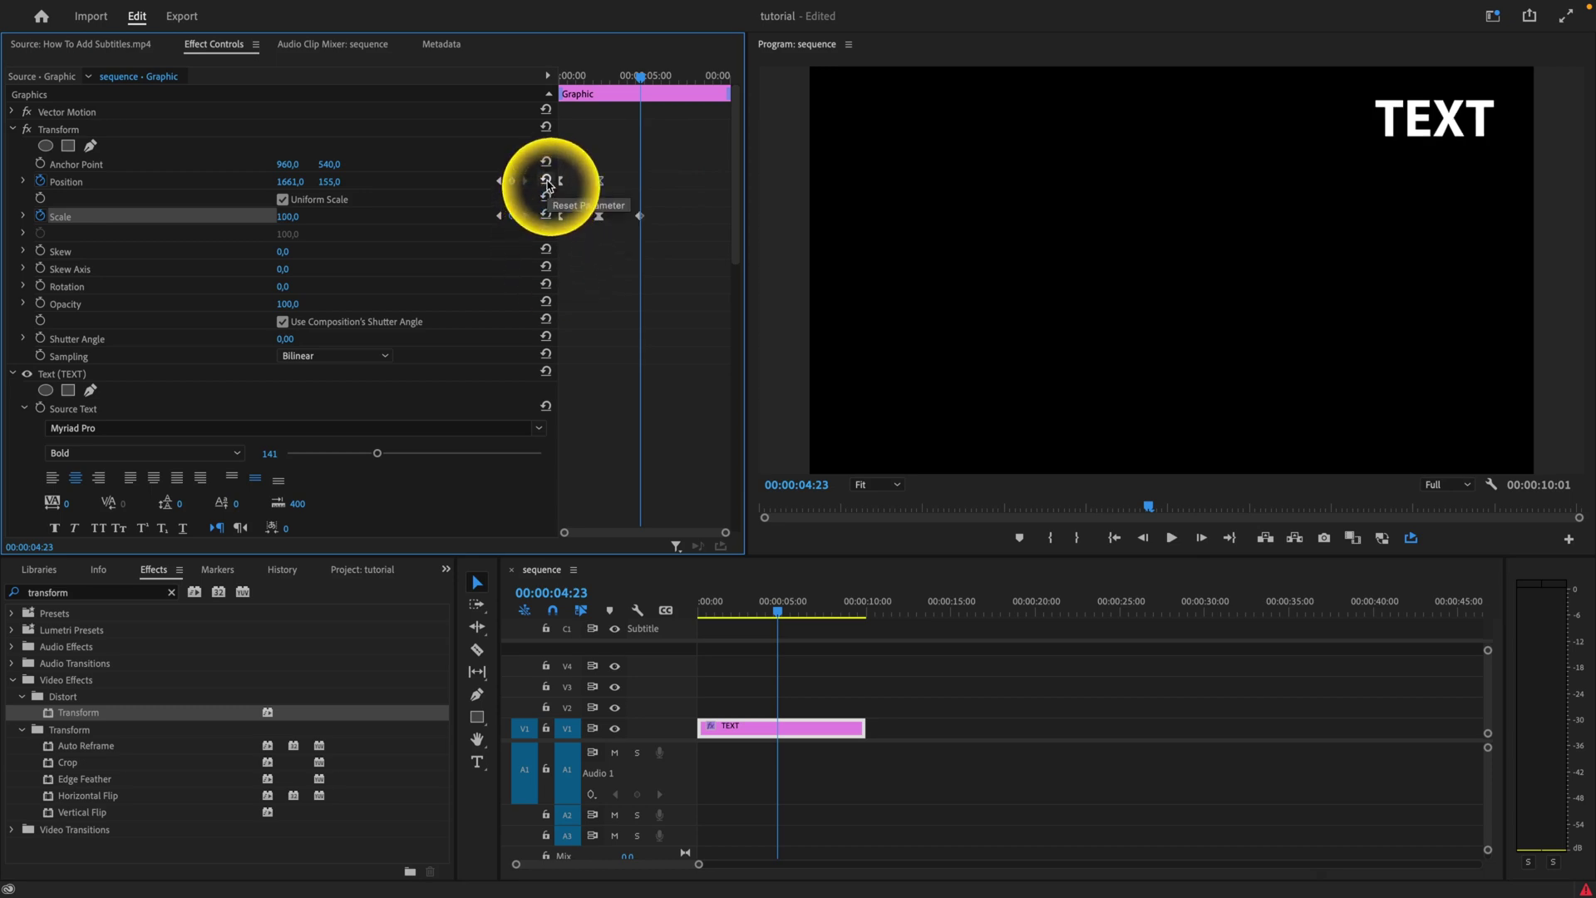
{"action": "left_click", "coordinate": [547, 182]}
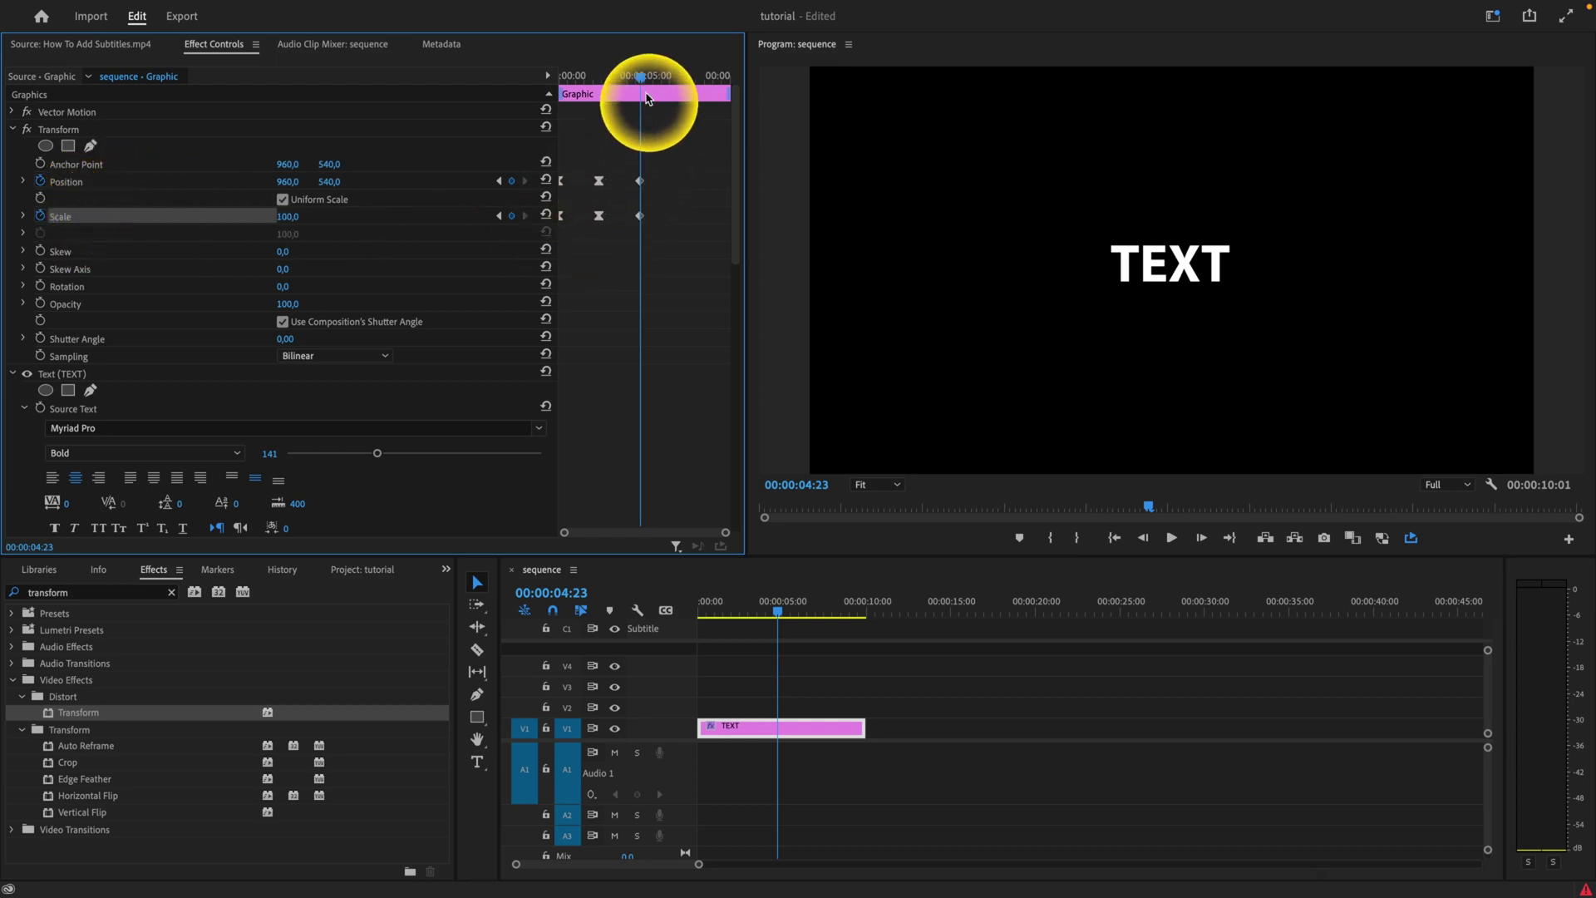
{"action": "left_click_drag", "start_coordinate": [641, 84], "coordinate": [546, 114]}
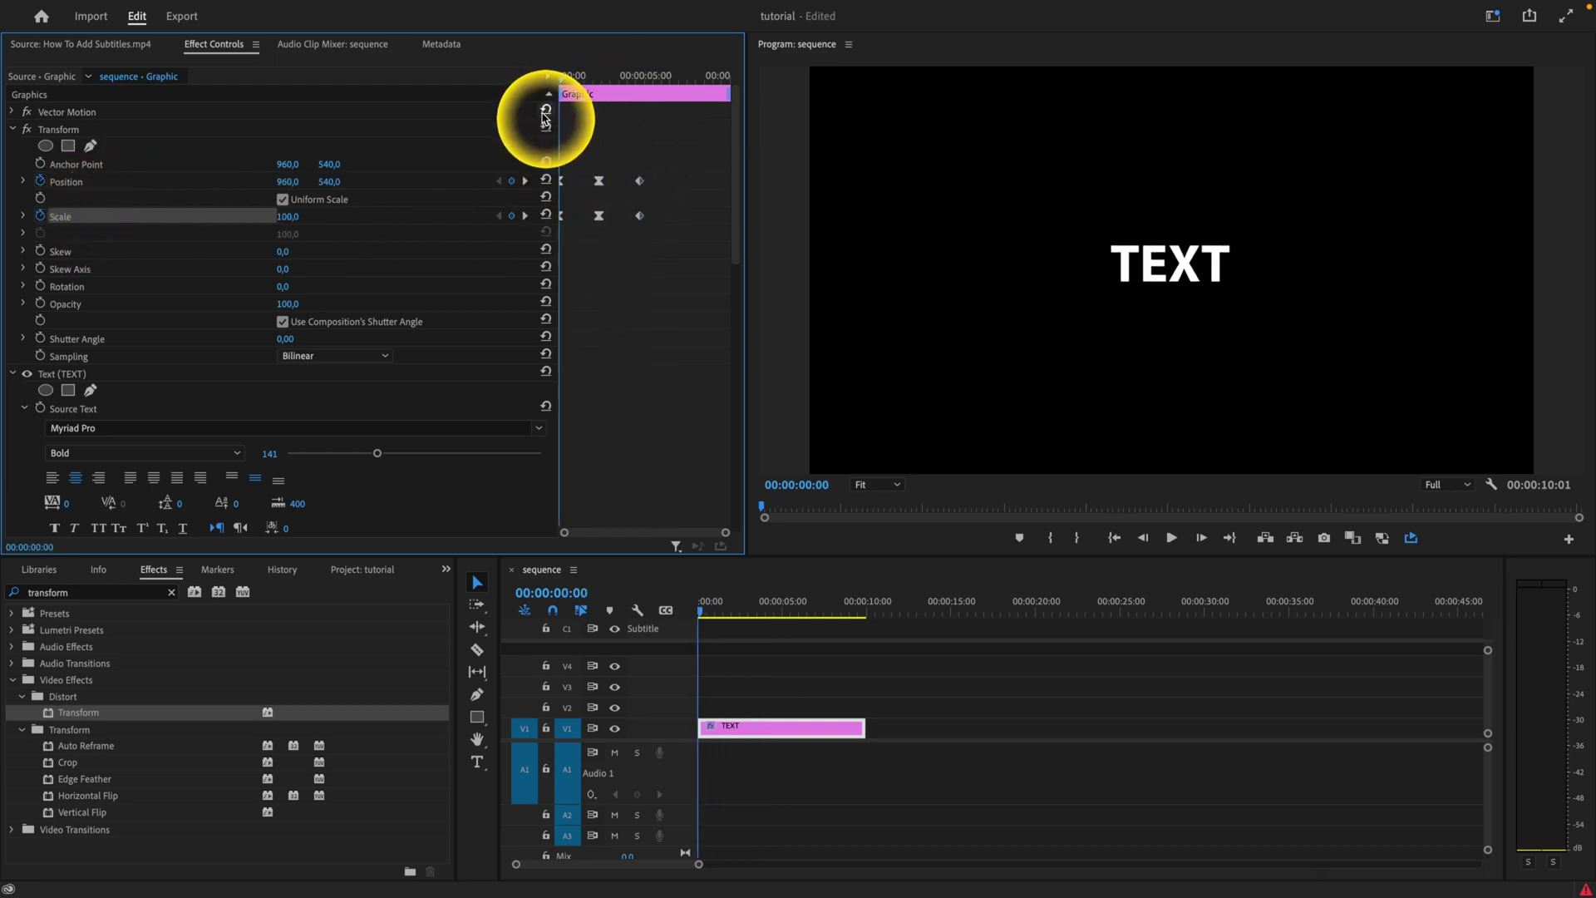
{"action": "key", "text": "space"}
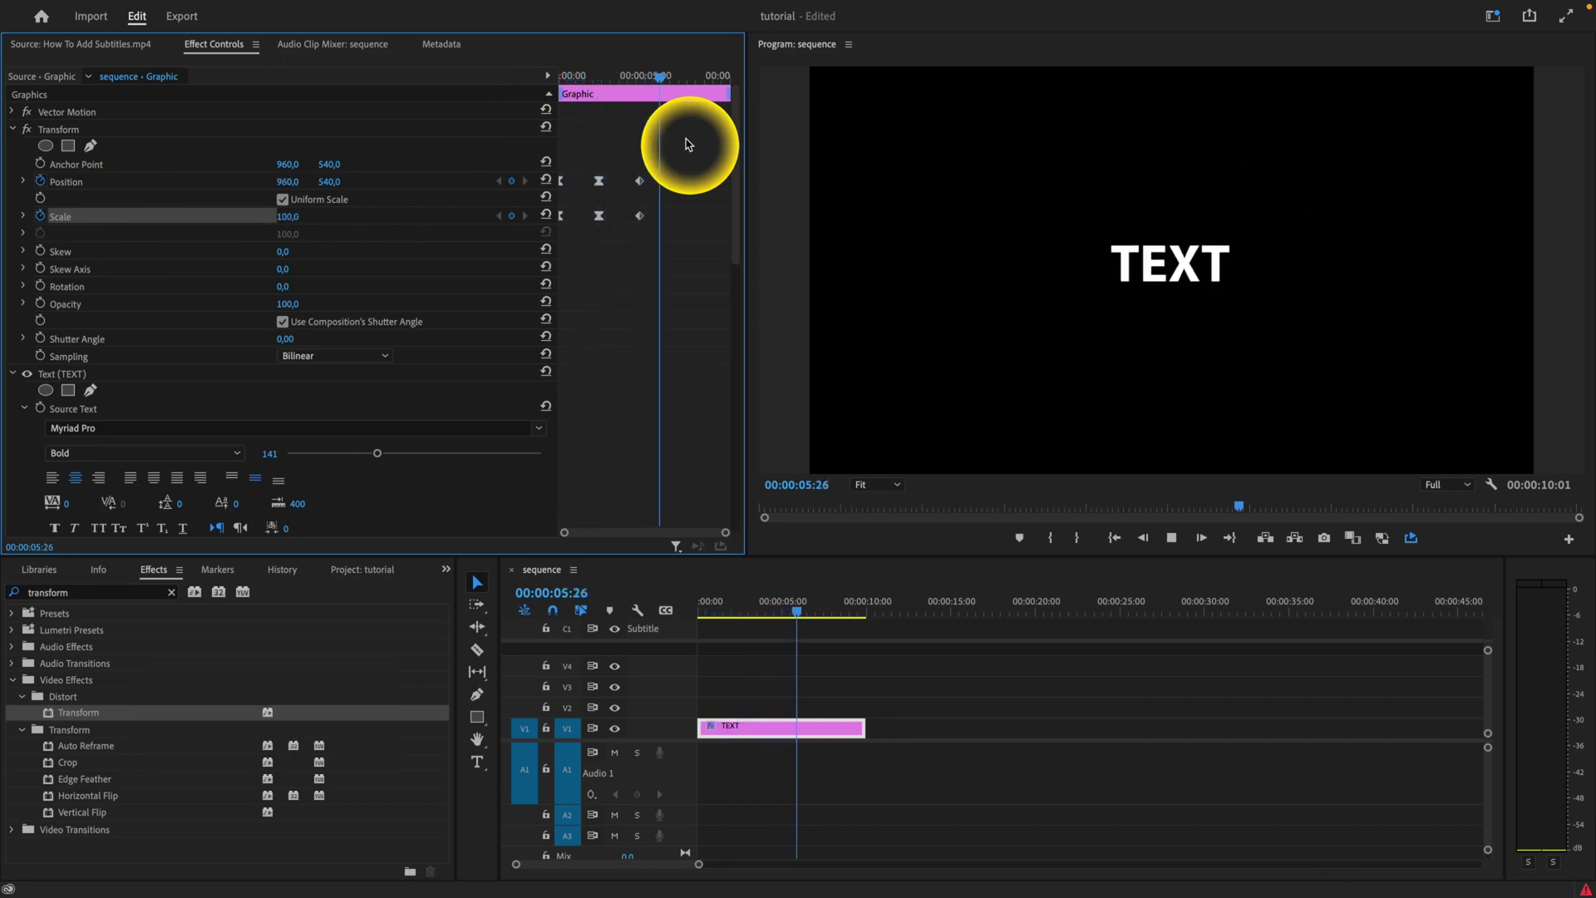
{"action": "key", "text": "space"}
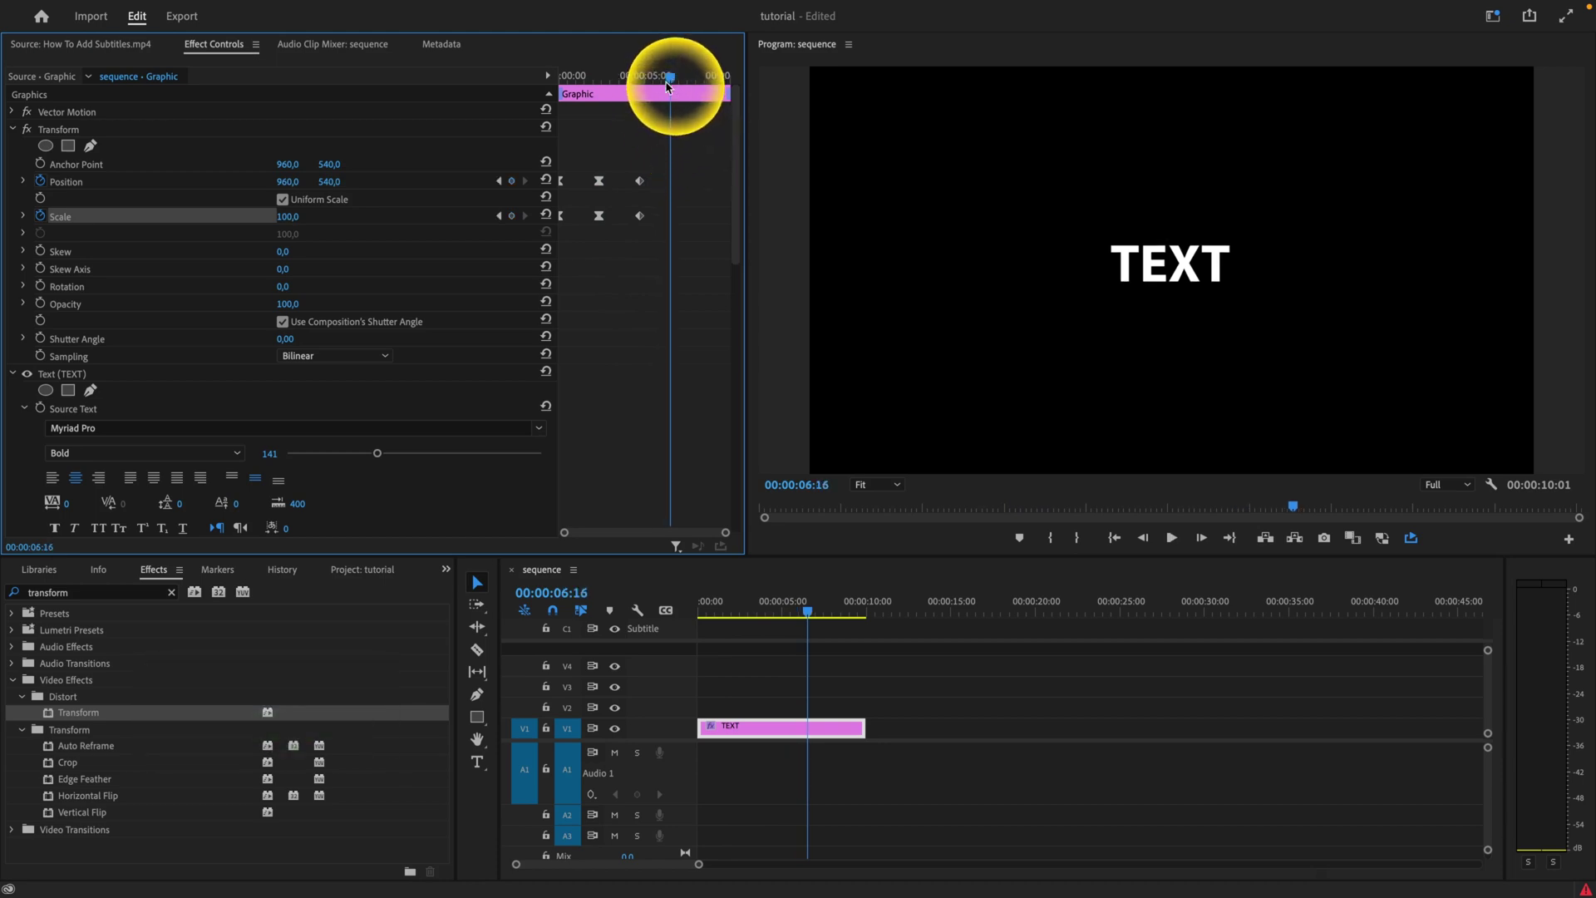
{"action": "left_click_drag", "start_coordinate": [669, 74], "coordinate": [625, 75]}
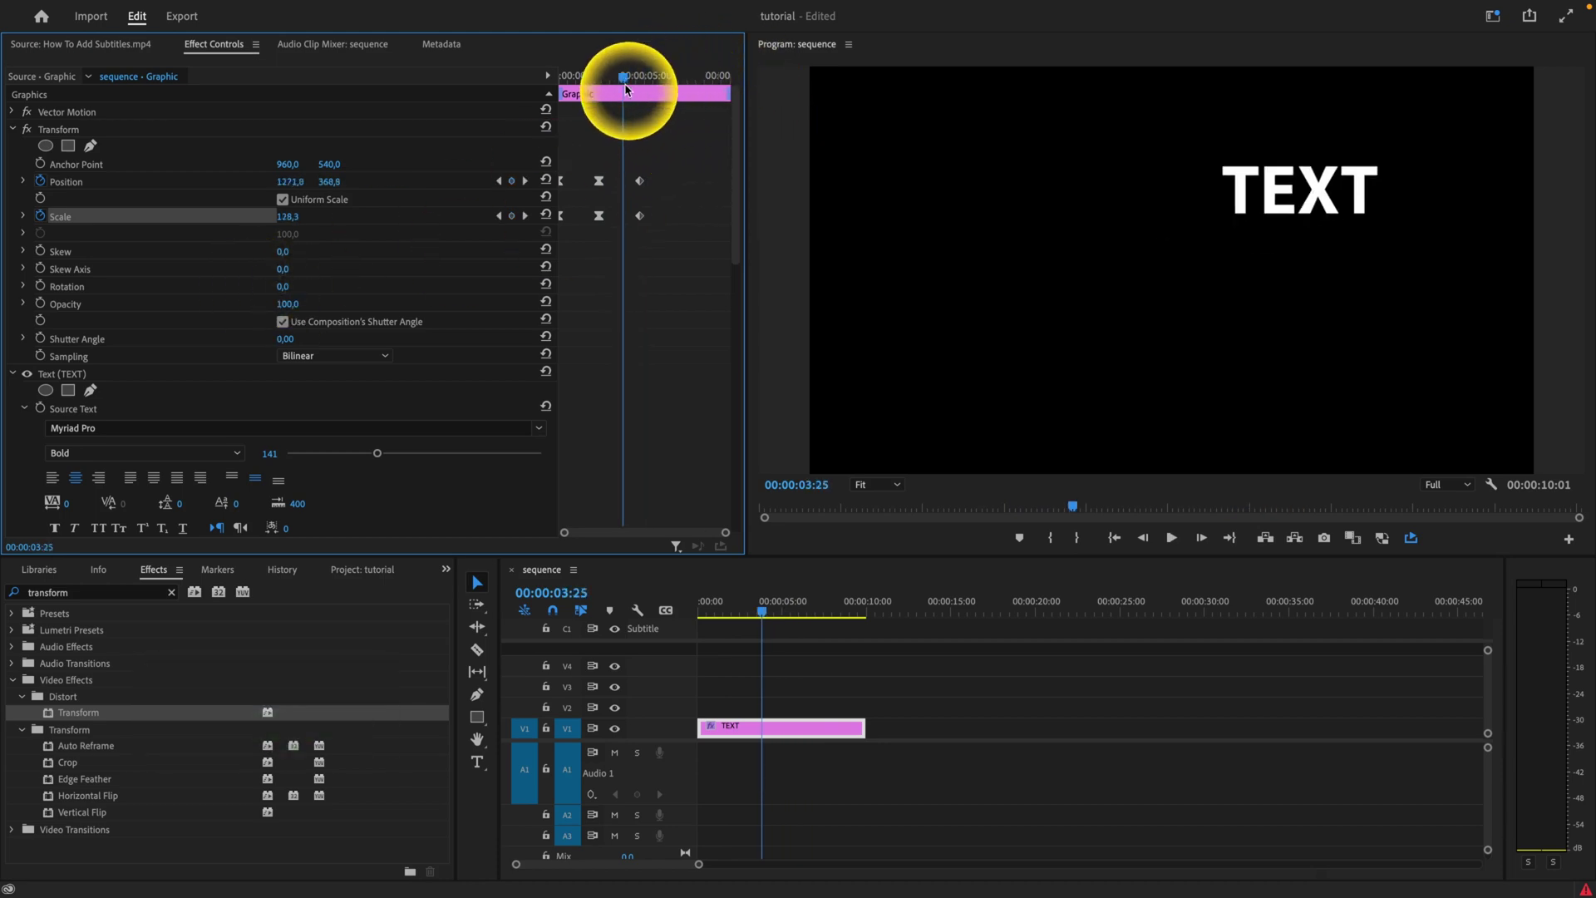
{"action": "left_click", "coordinate": [13, 112]}
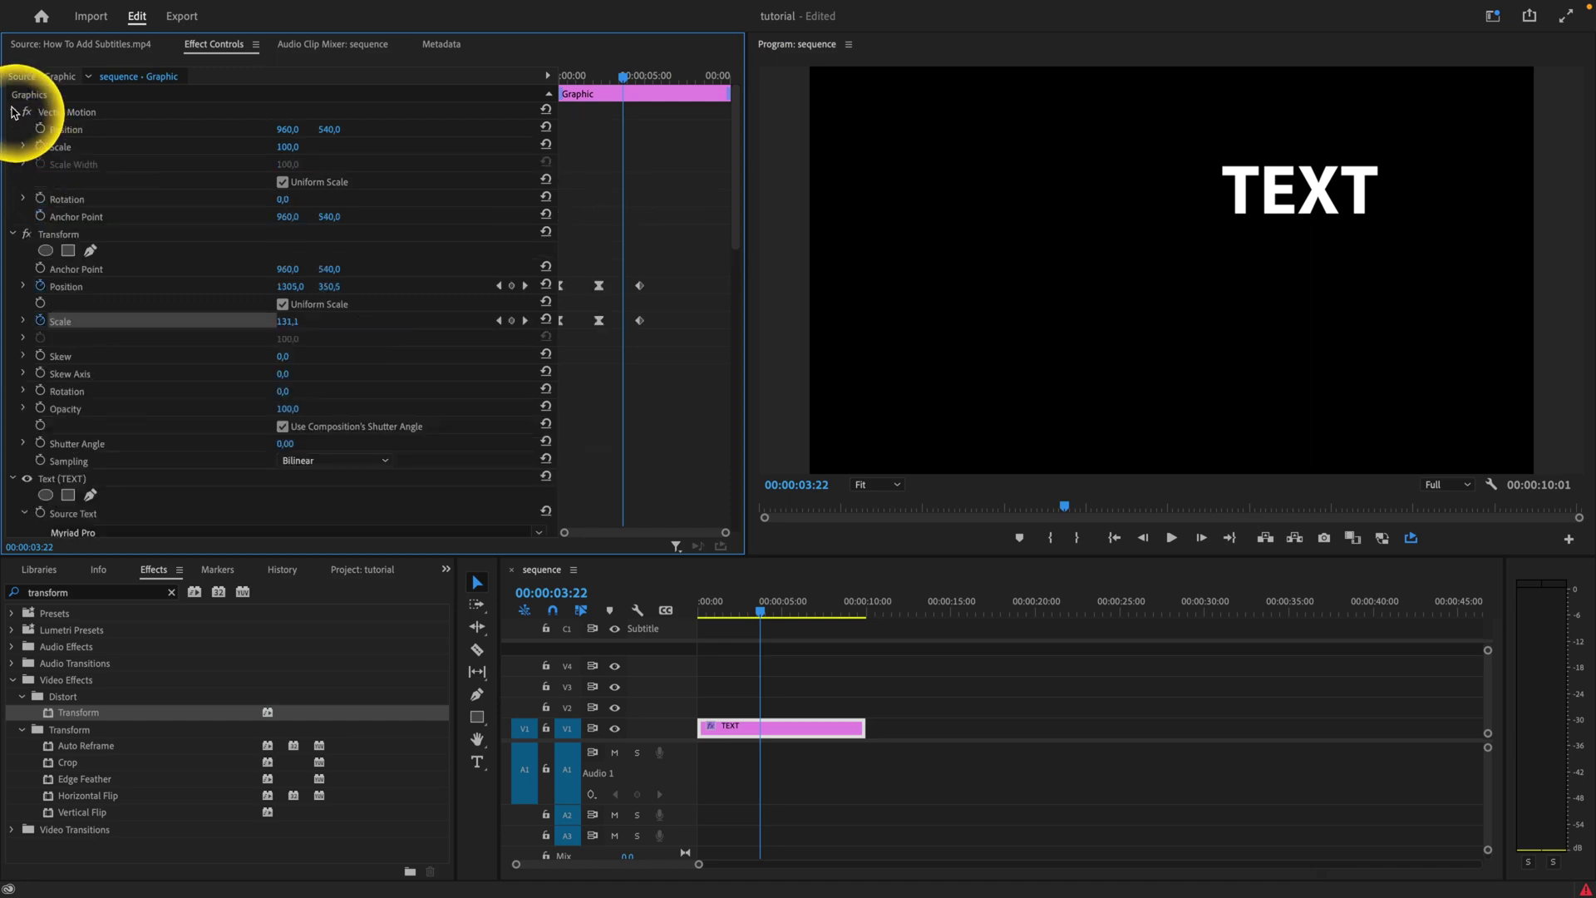
{"action": "left_click", "coordinate": [73, 131]}
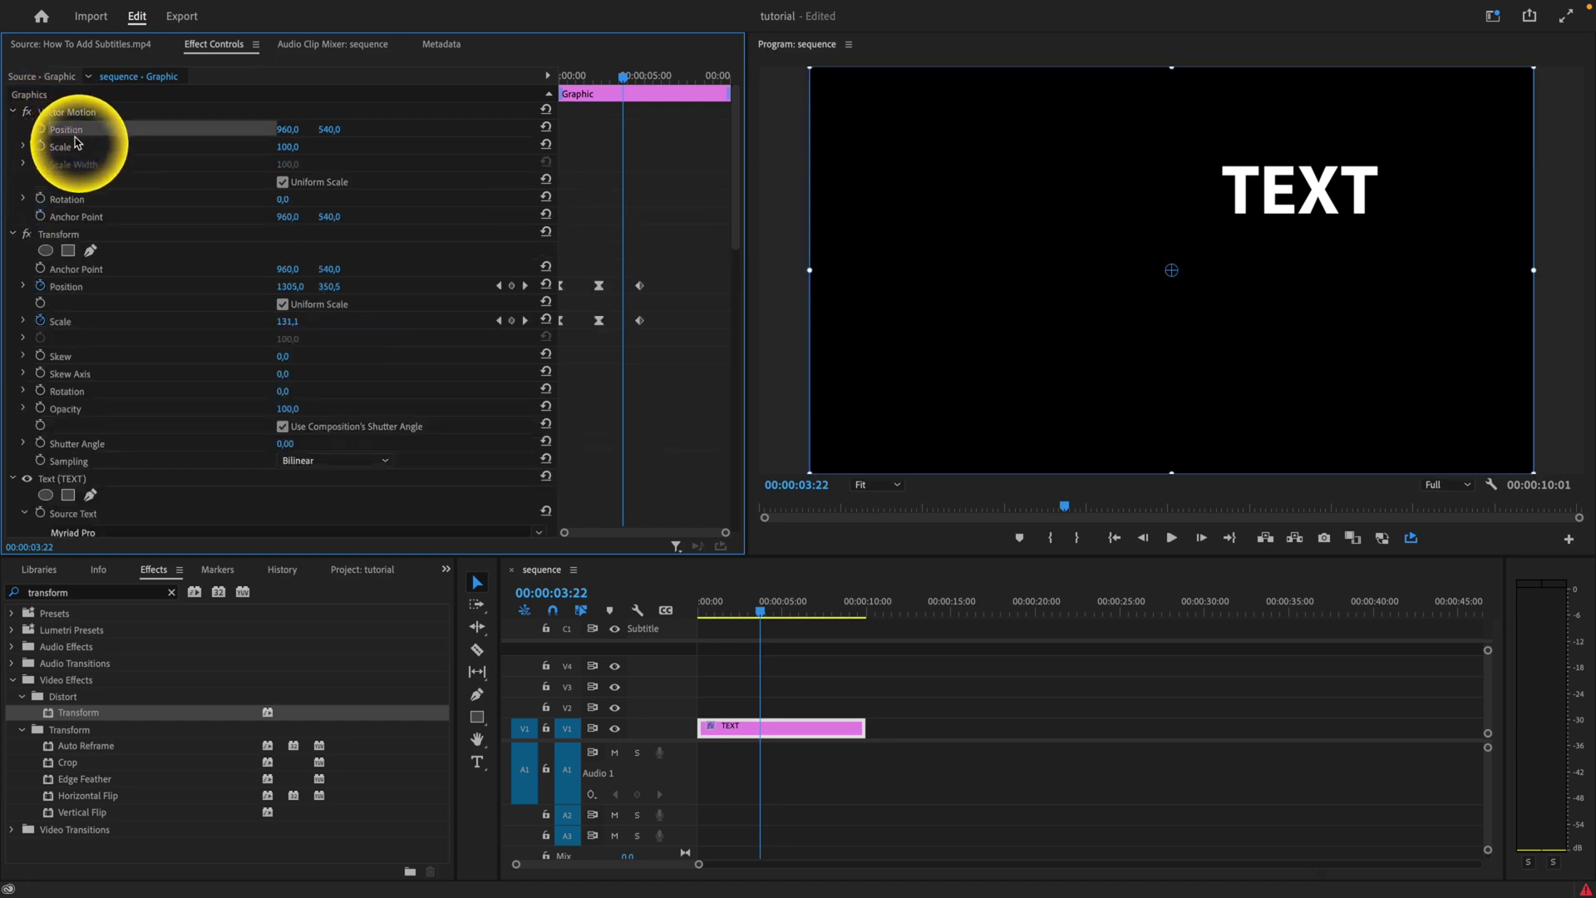
{"action": "left_click", "coordinate": [66, 148]}
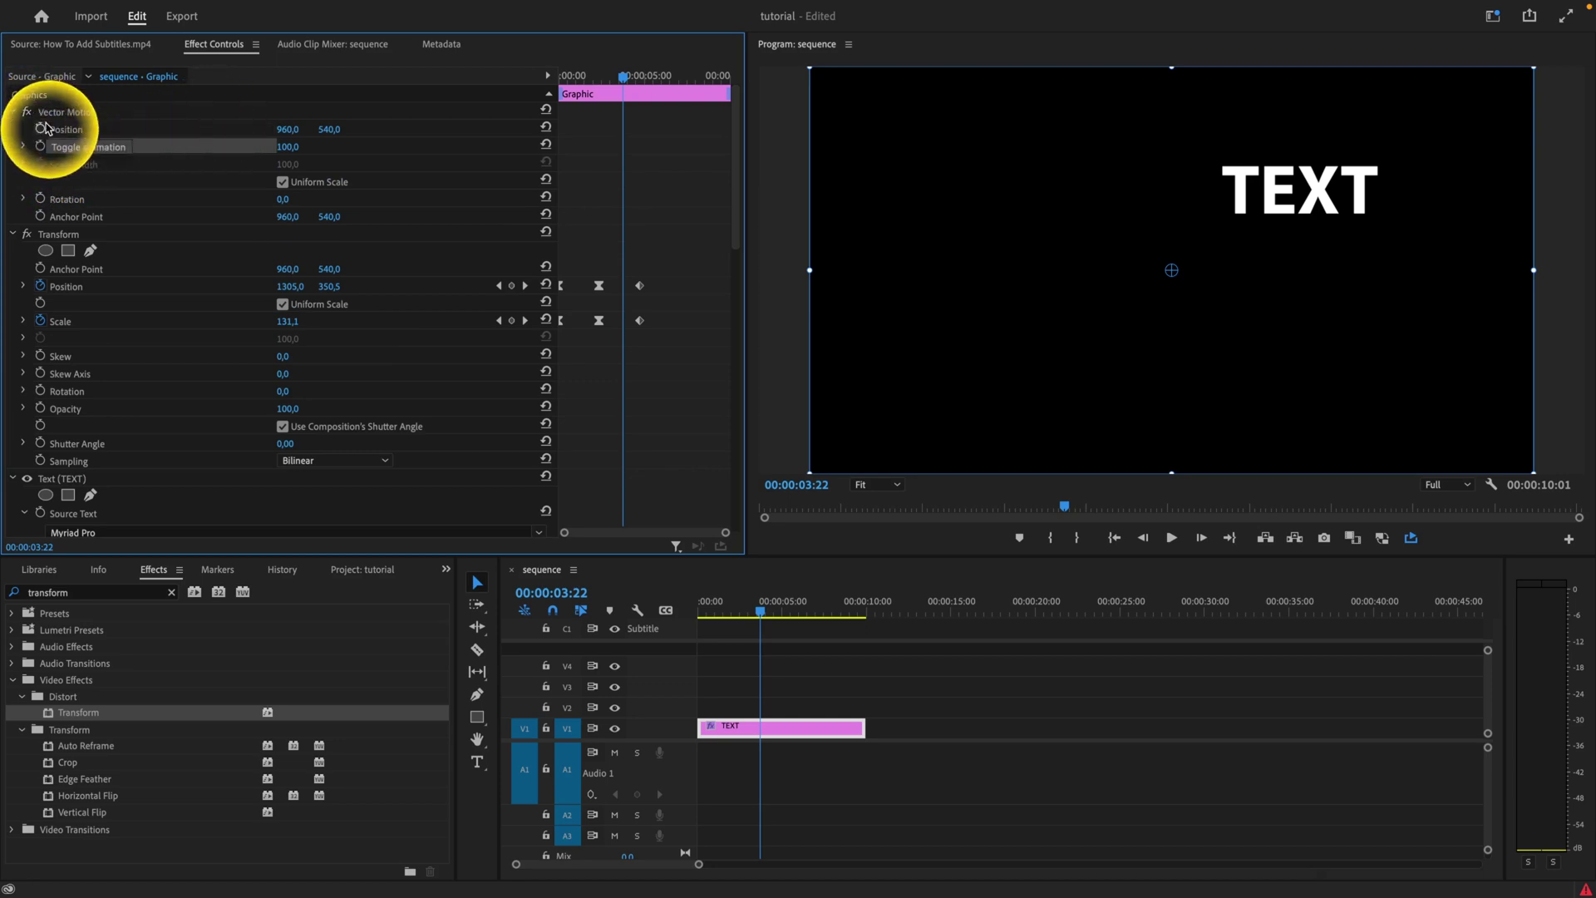
{"action": "left_click", "coordinate": [13, 113]}
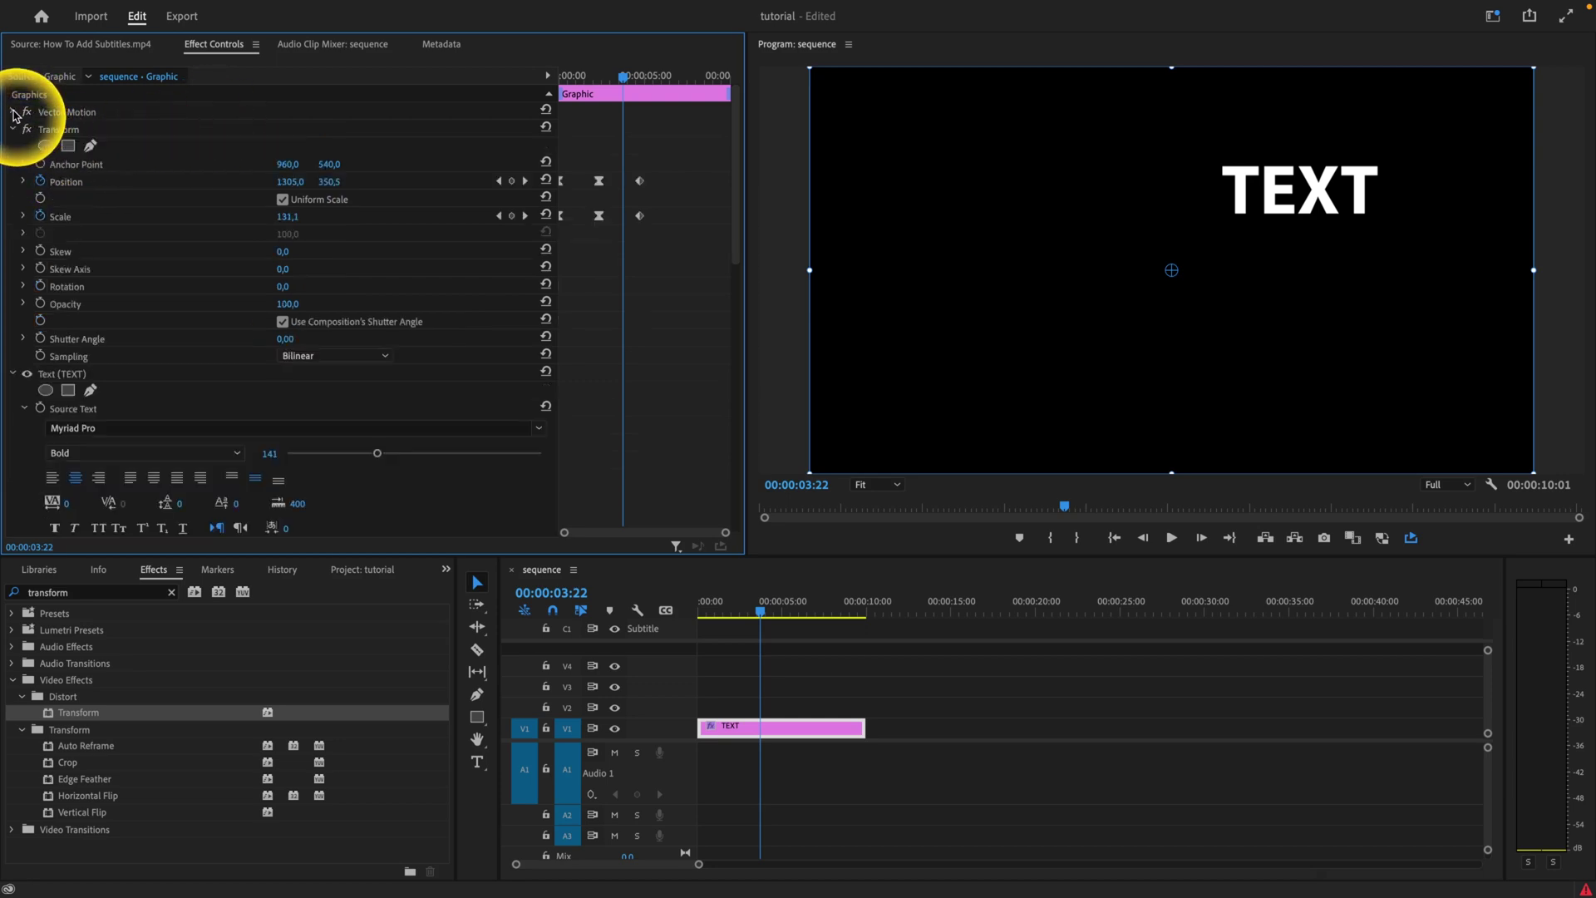
{"action": "left_click", "coordinate": [62, 130]}
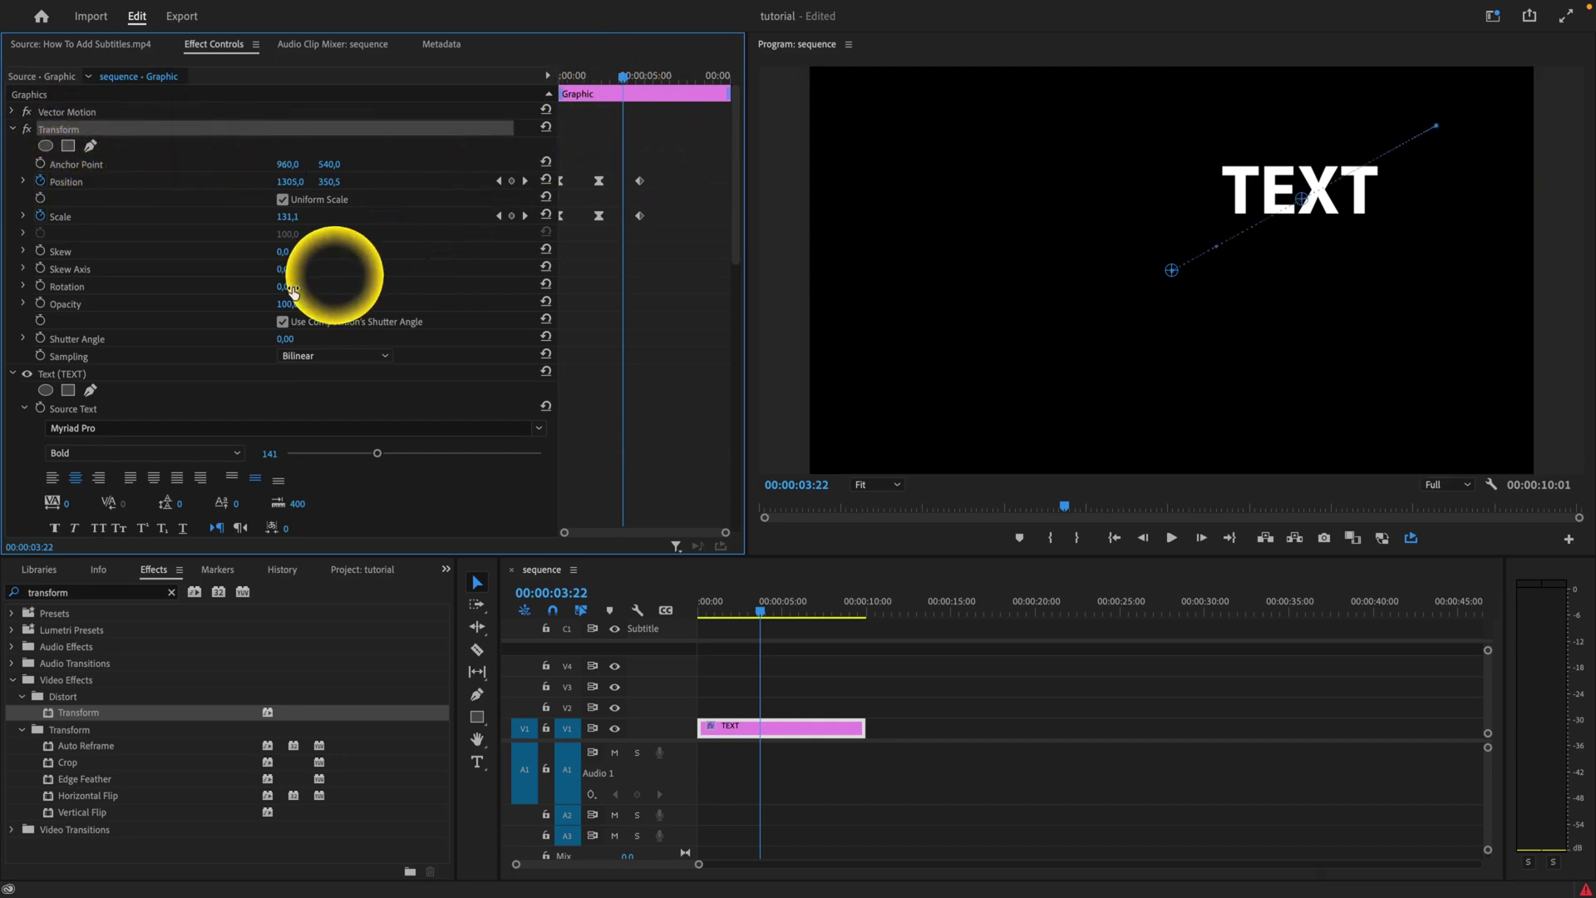
Set Transform Shutter Angle to 180 and preview the blurred move from the clip start
{"action": "left_click", "coordinate": [63, 341]}
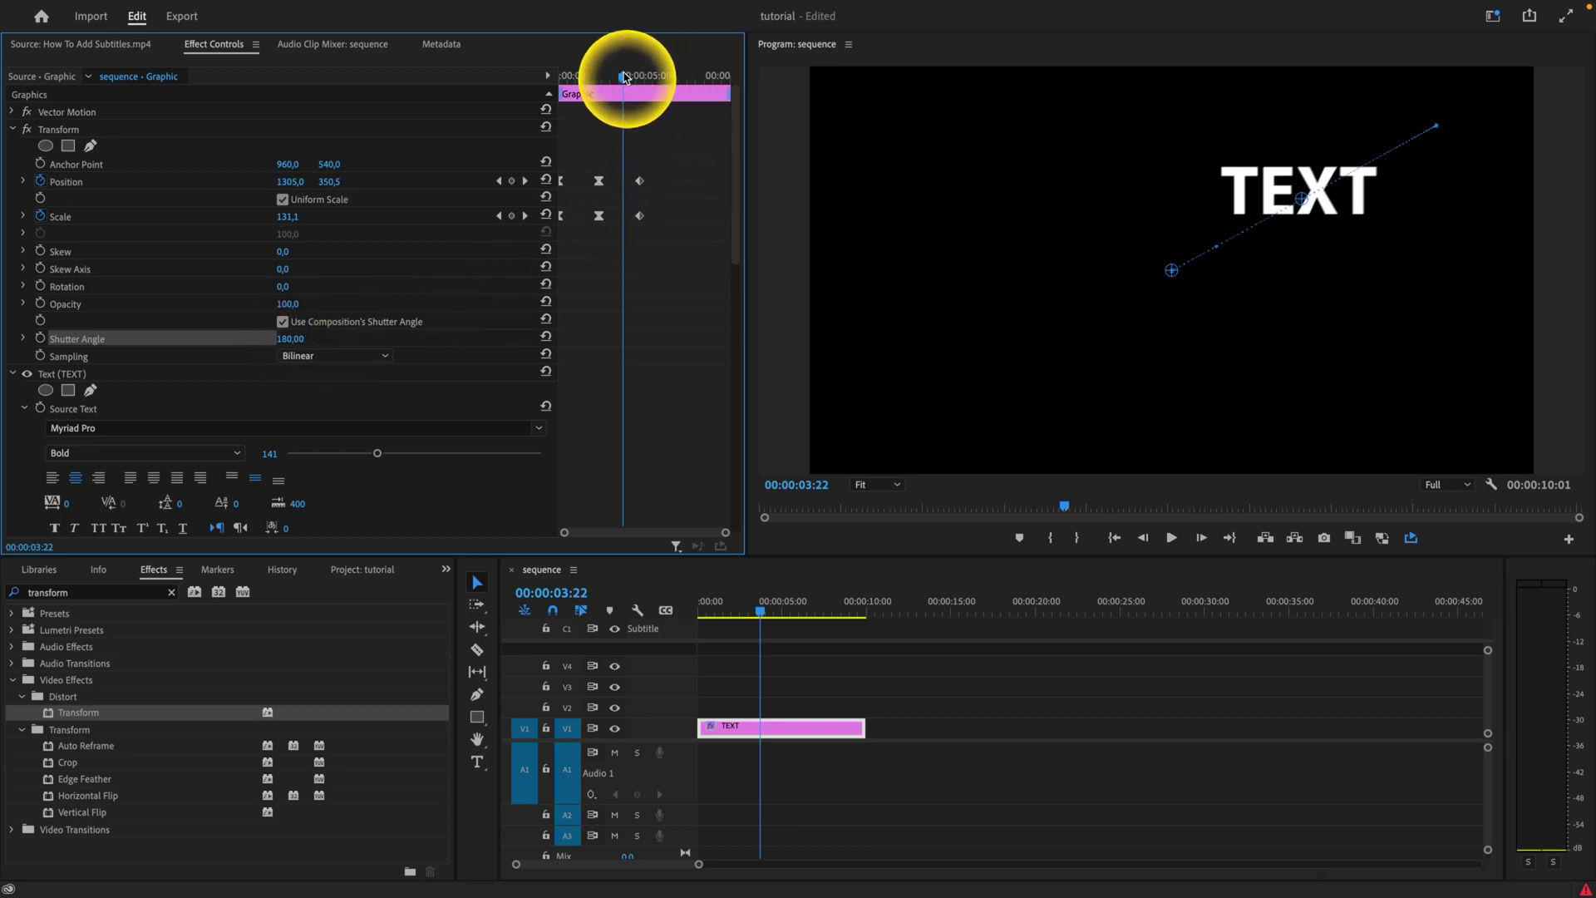
{"action": "left_click_drag", "start_coordinate": [624, 78], "coordinate": [552, 89]}
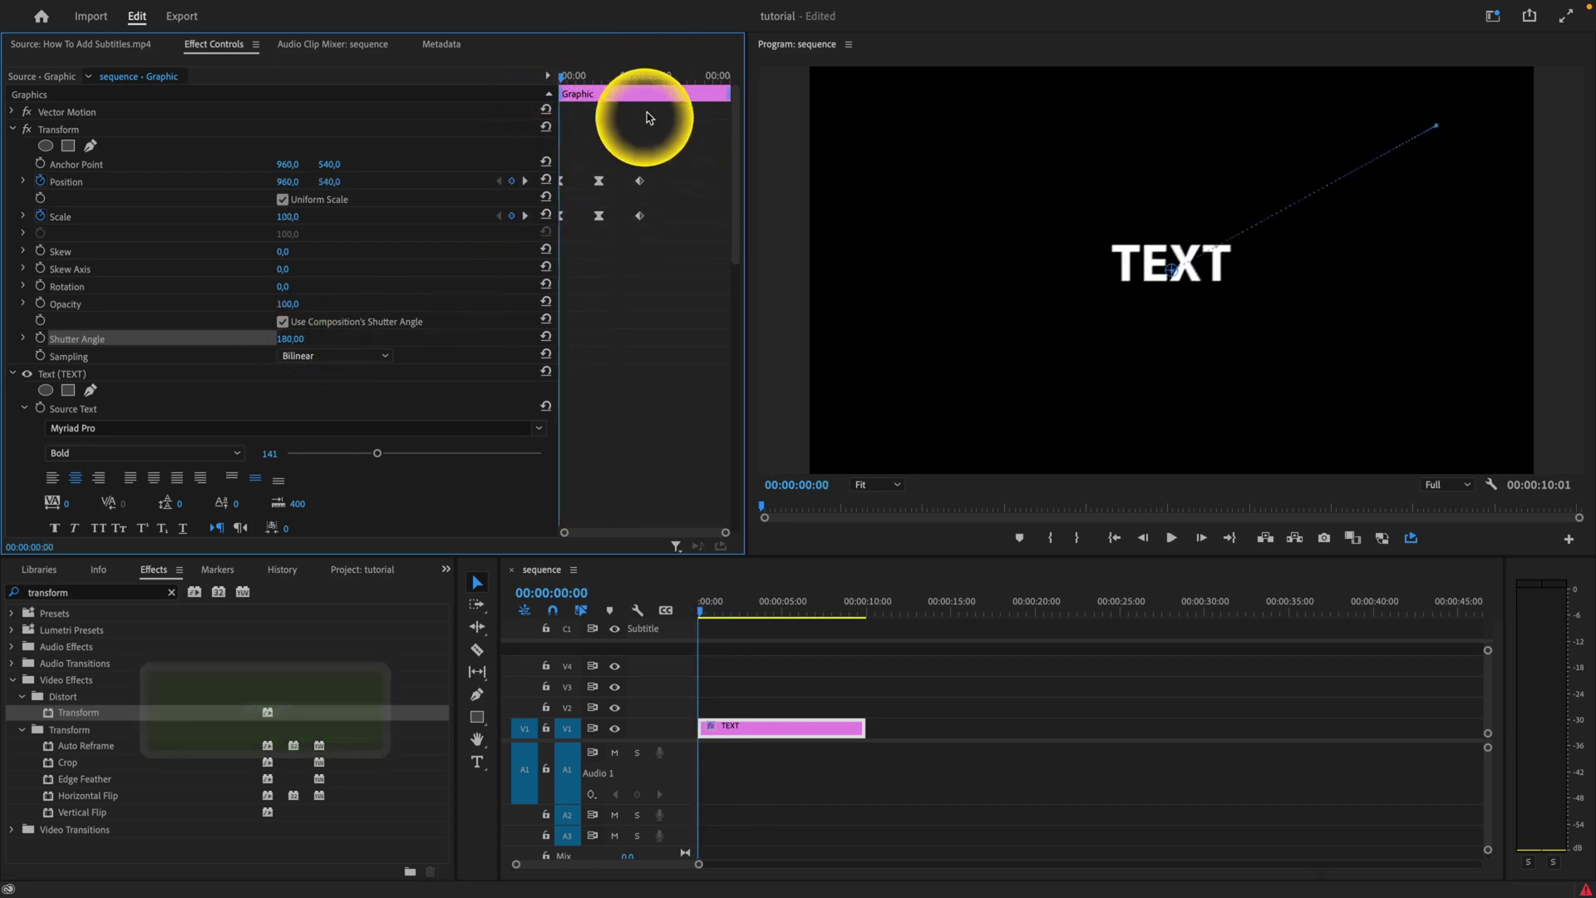
{"action": "key", "text": "space"}
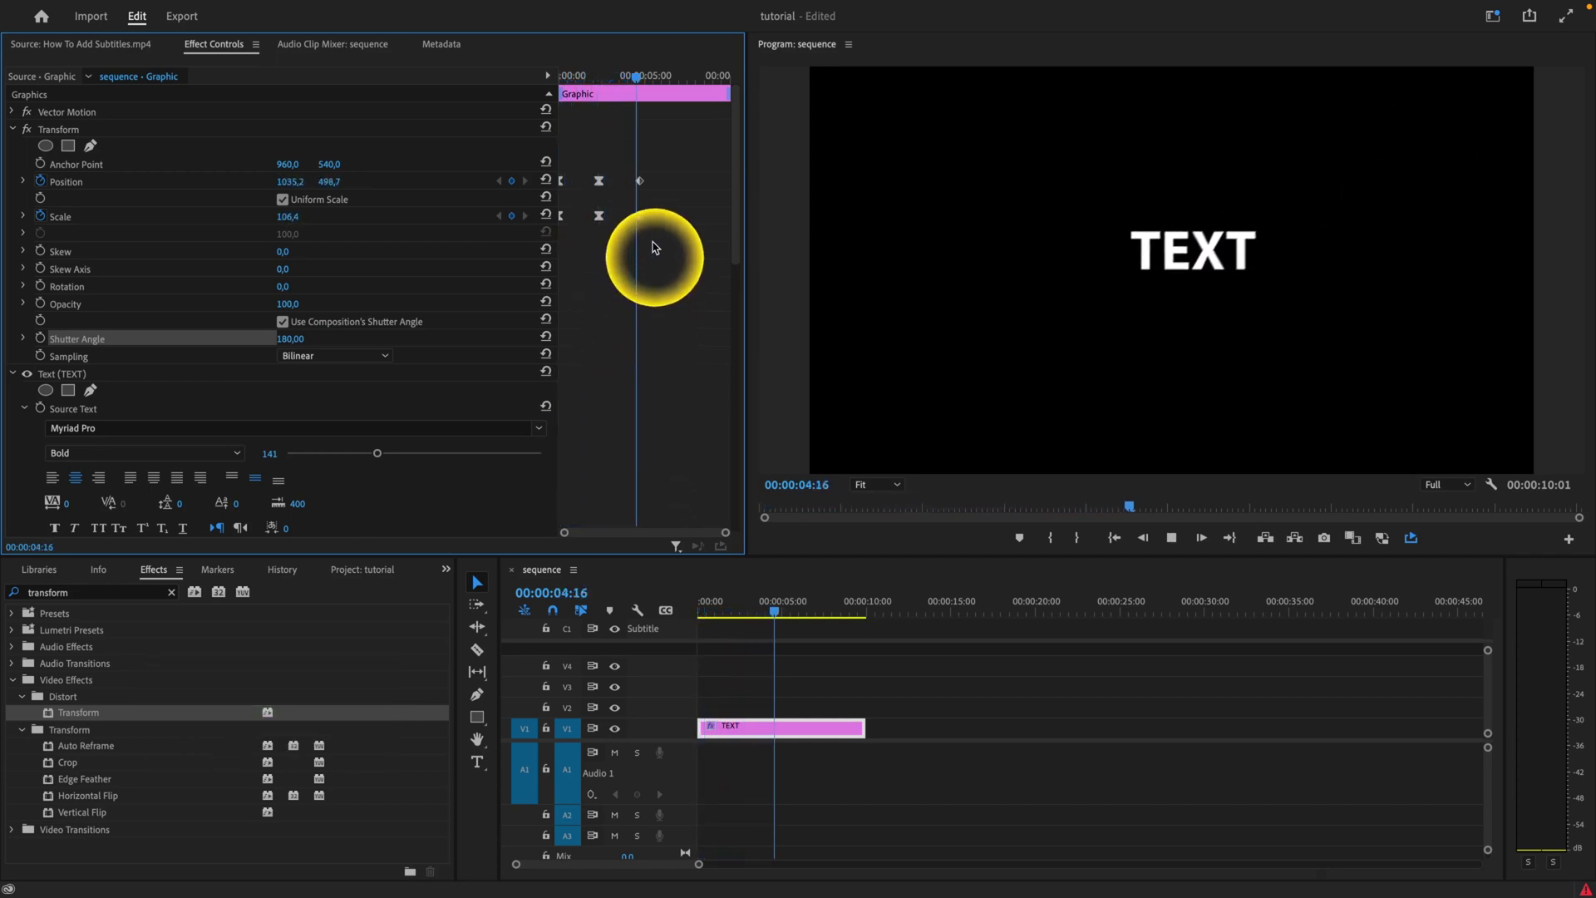
{"action": "left_click_drag", "start_coordinate": [646, 71], "coordinate": [569, 98]}
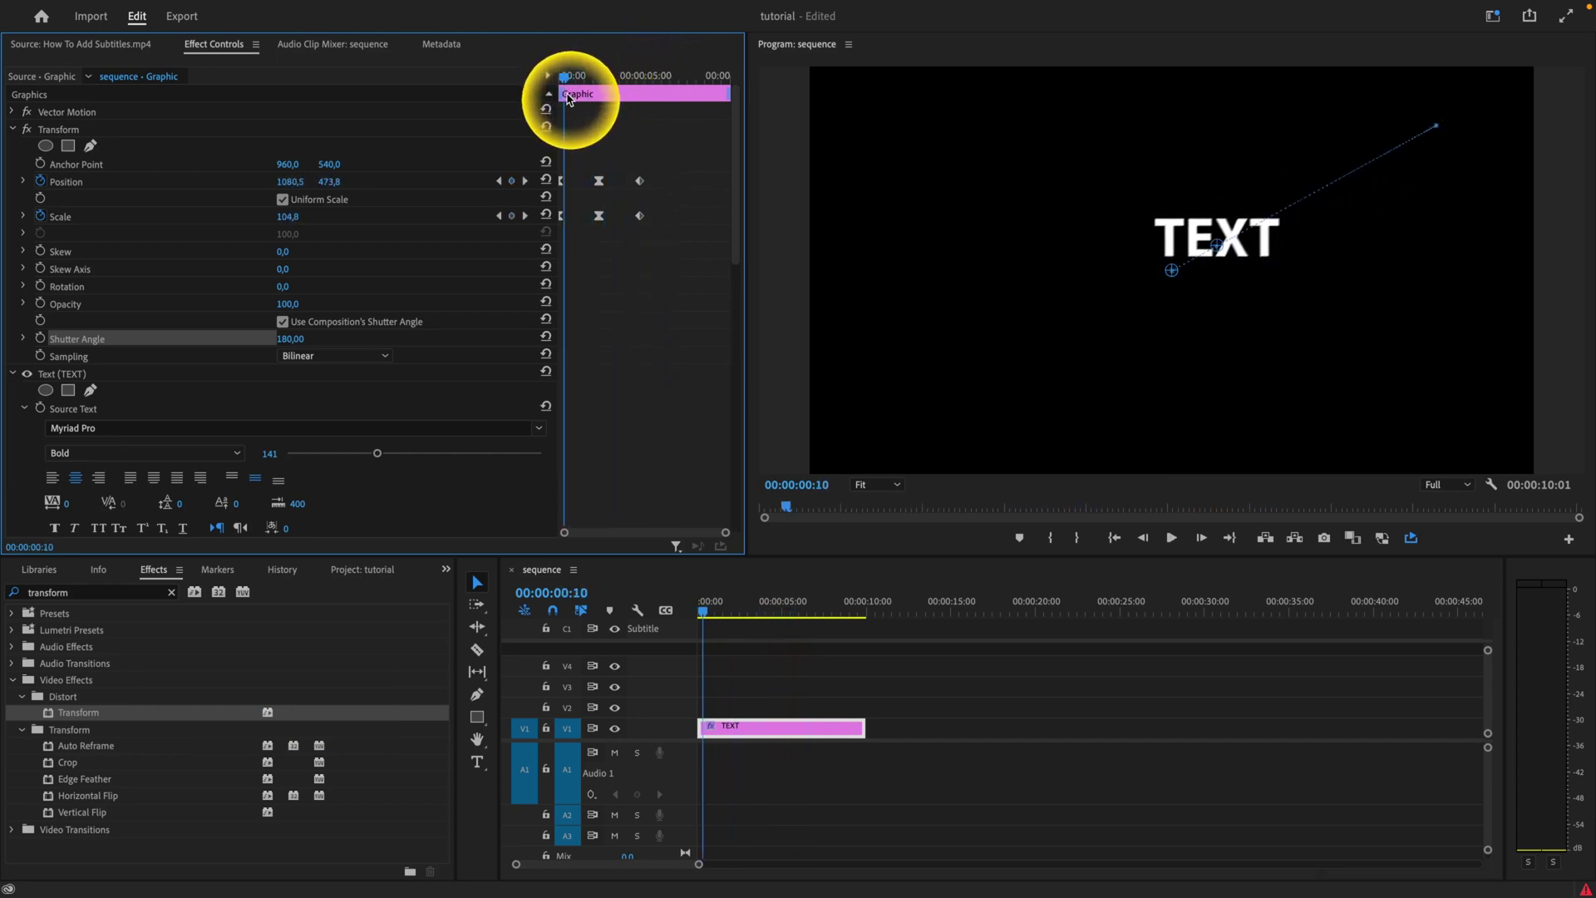
Magnify the Program monitor to 400%, then reset Shutter Angle and raise it to 360
{"action": "left_click", "coordinate": [888, 486]}
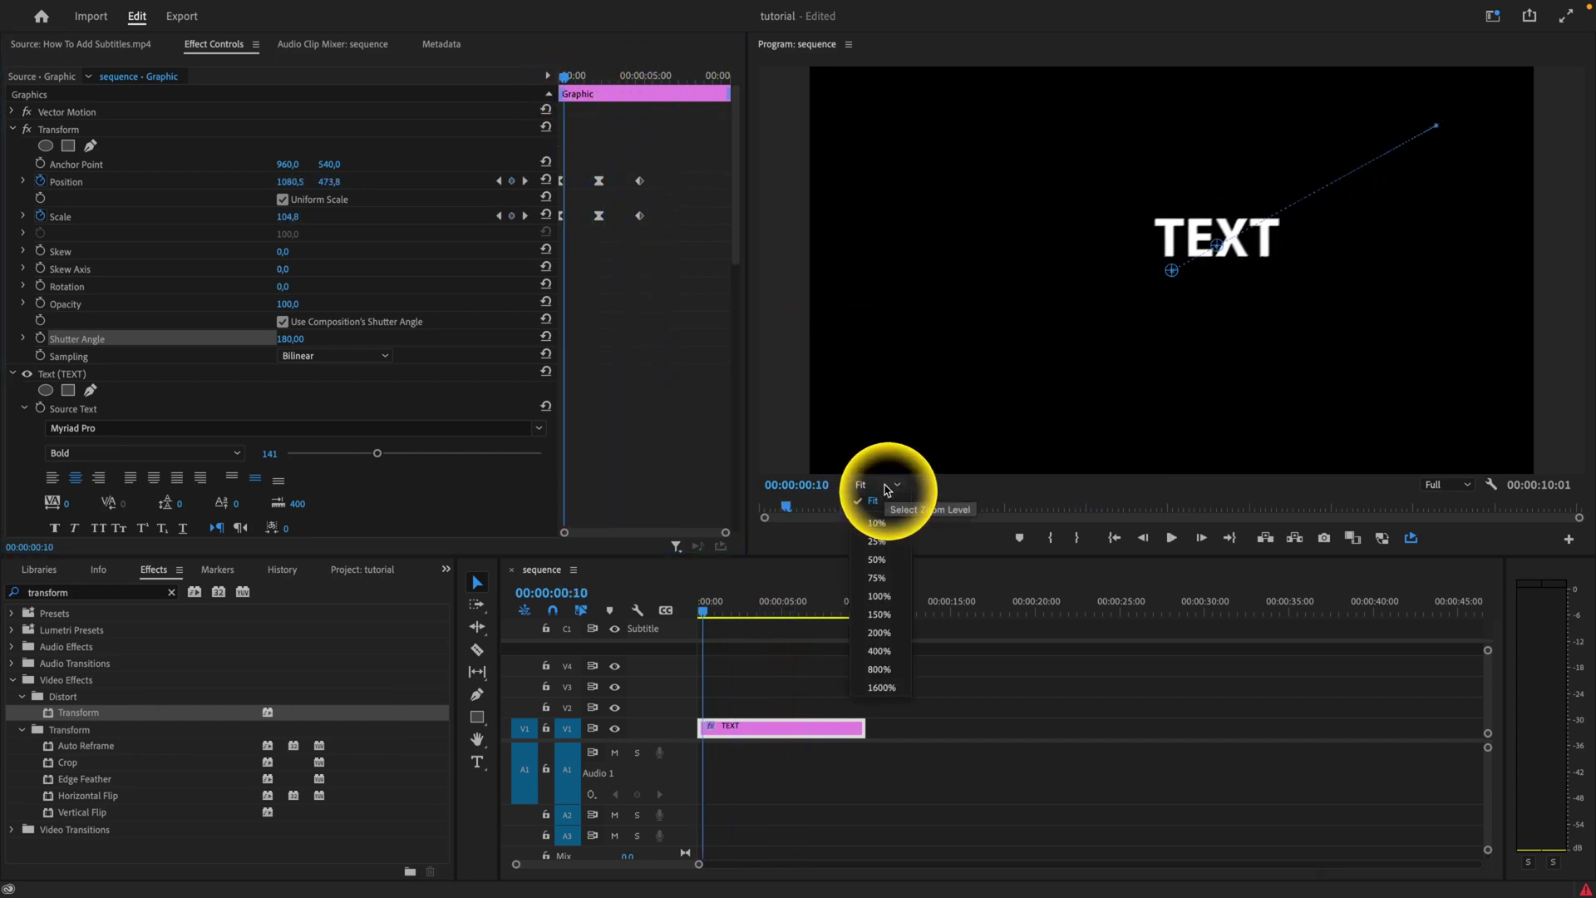
{"action": "left_click", "coordinate": [878, 652]}
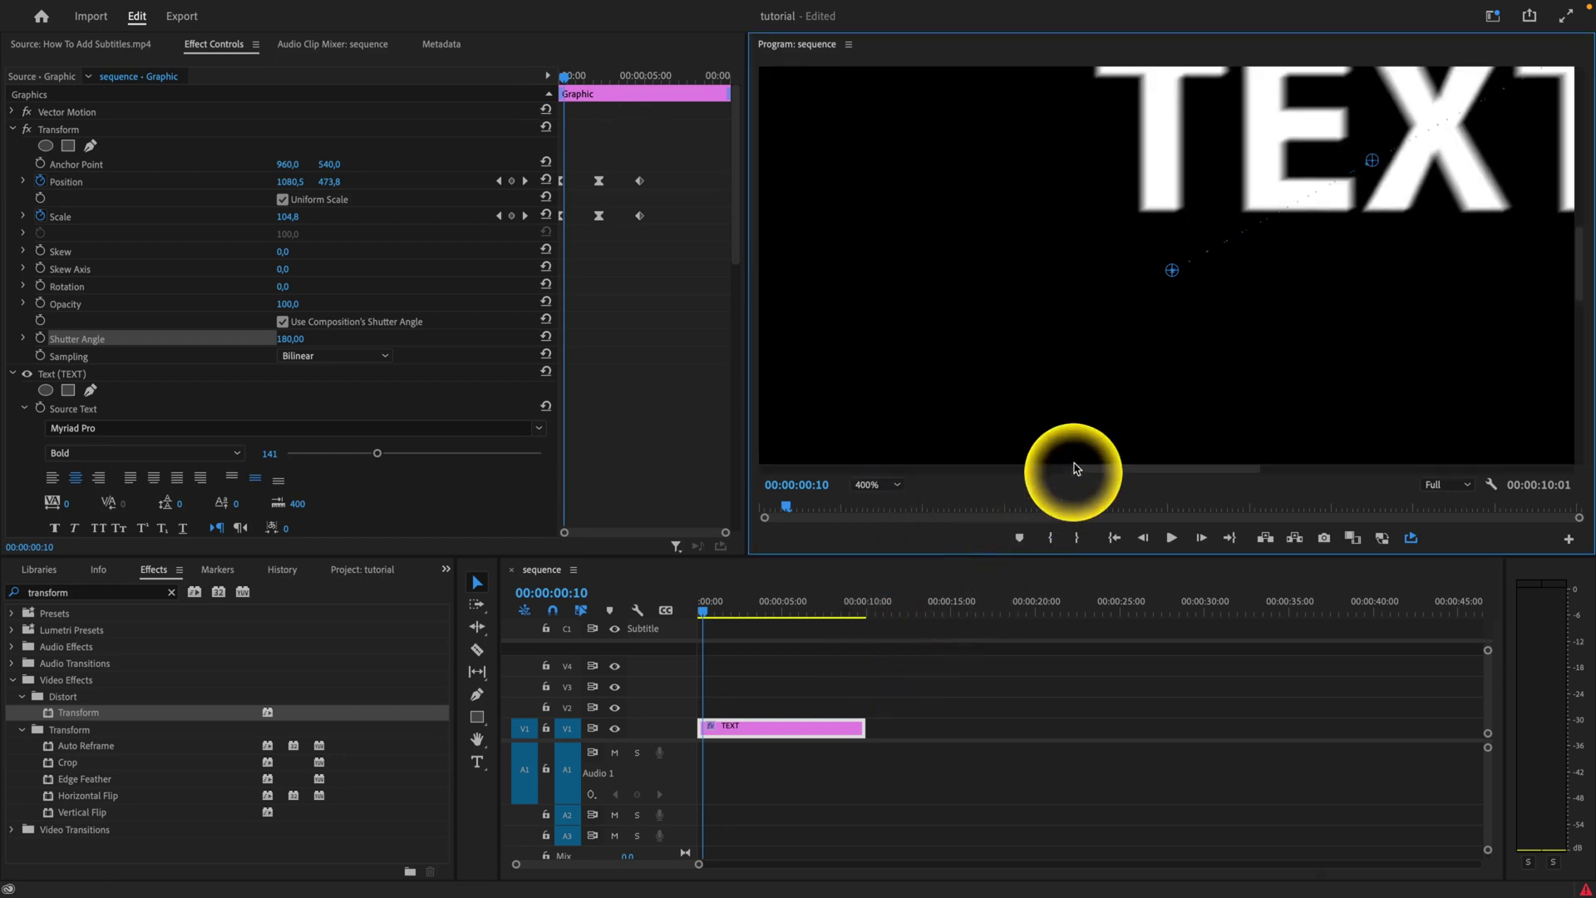
{"action": "left_click_drag", "start_coordinate": [1105, 471], "coordinate": [1261, 410]}
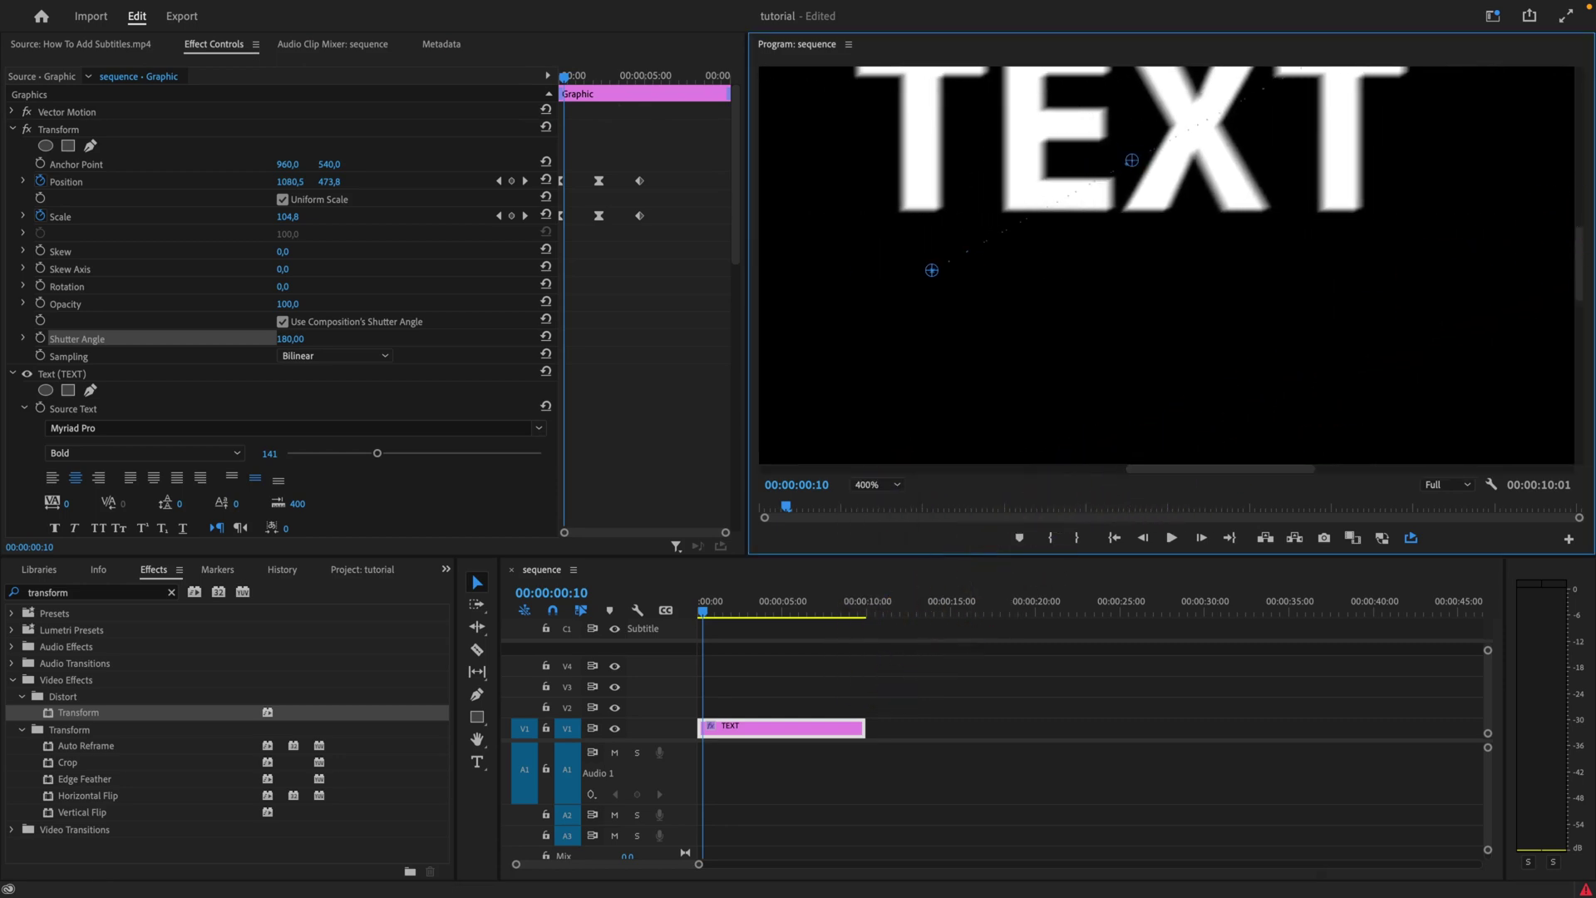
{"action": "left_click_drag", "start_coordinate": [1583, 253], "coordinate": [1586, 221]}
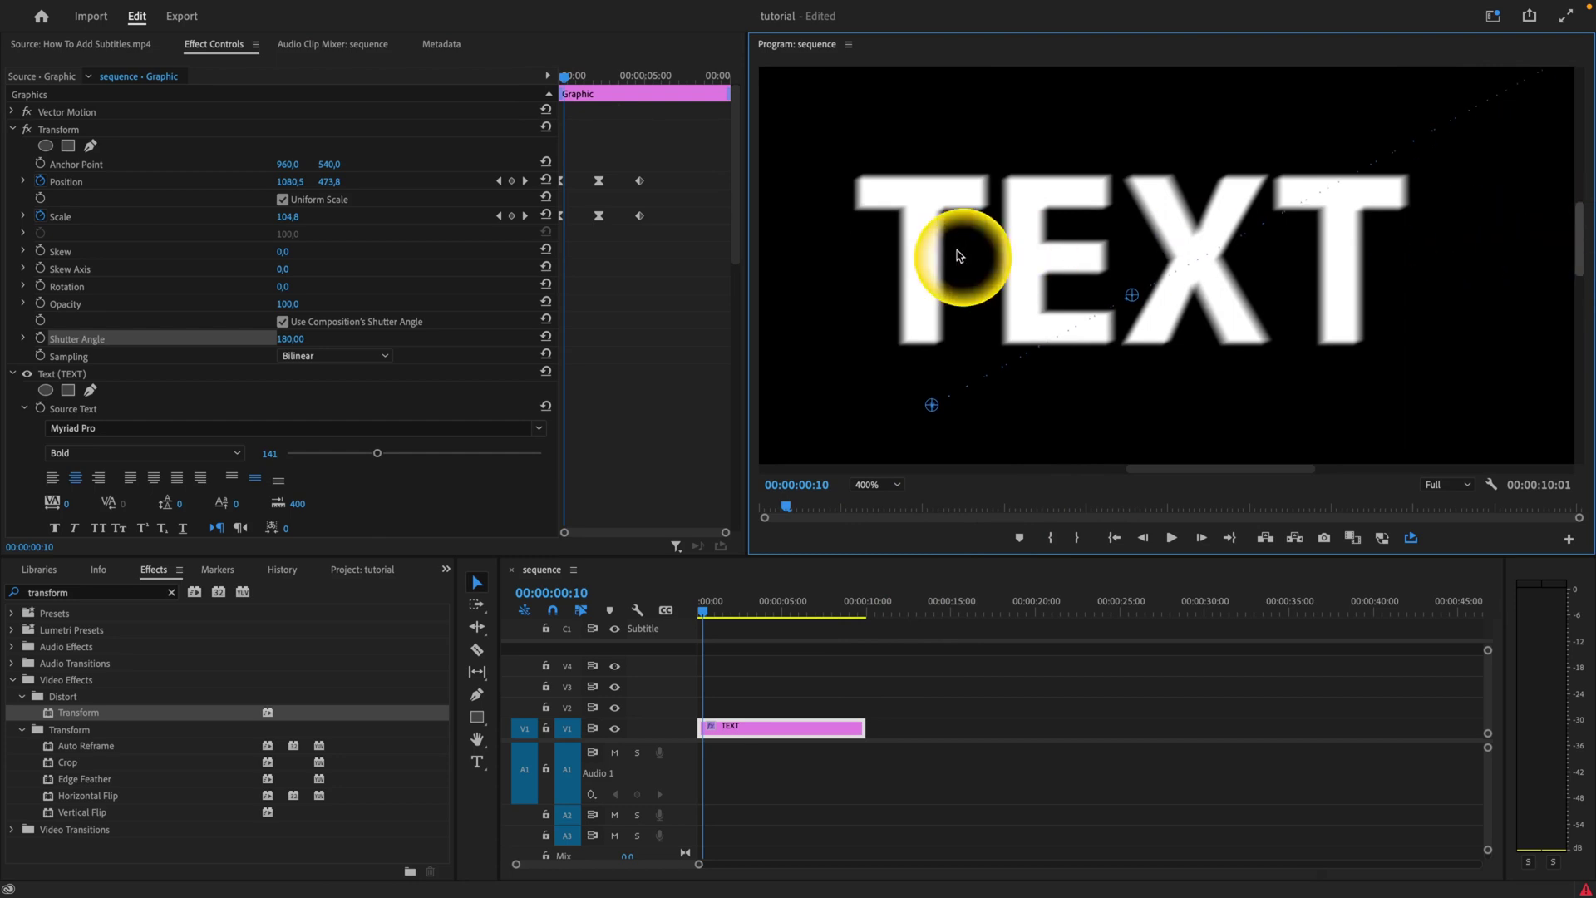
{"action": "left_click_drag", "start_coordinate": [955, 257], "coordinate": [909, 231]}
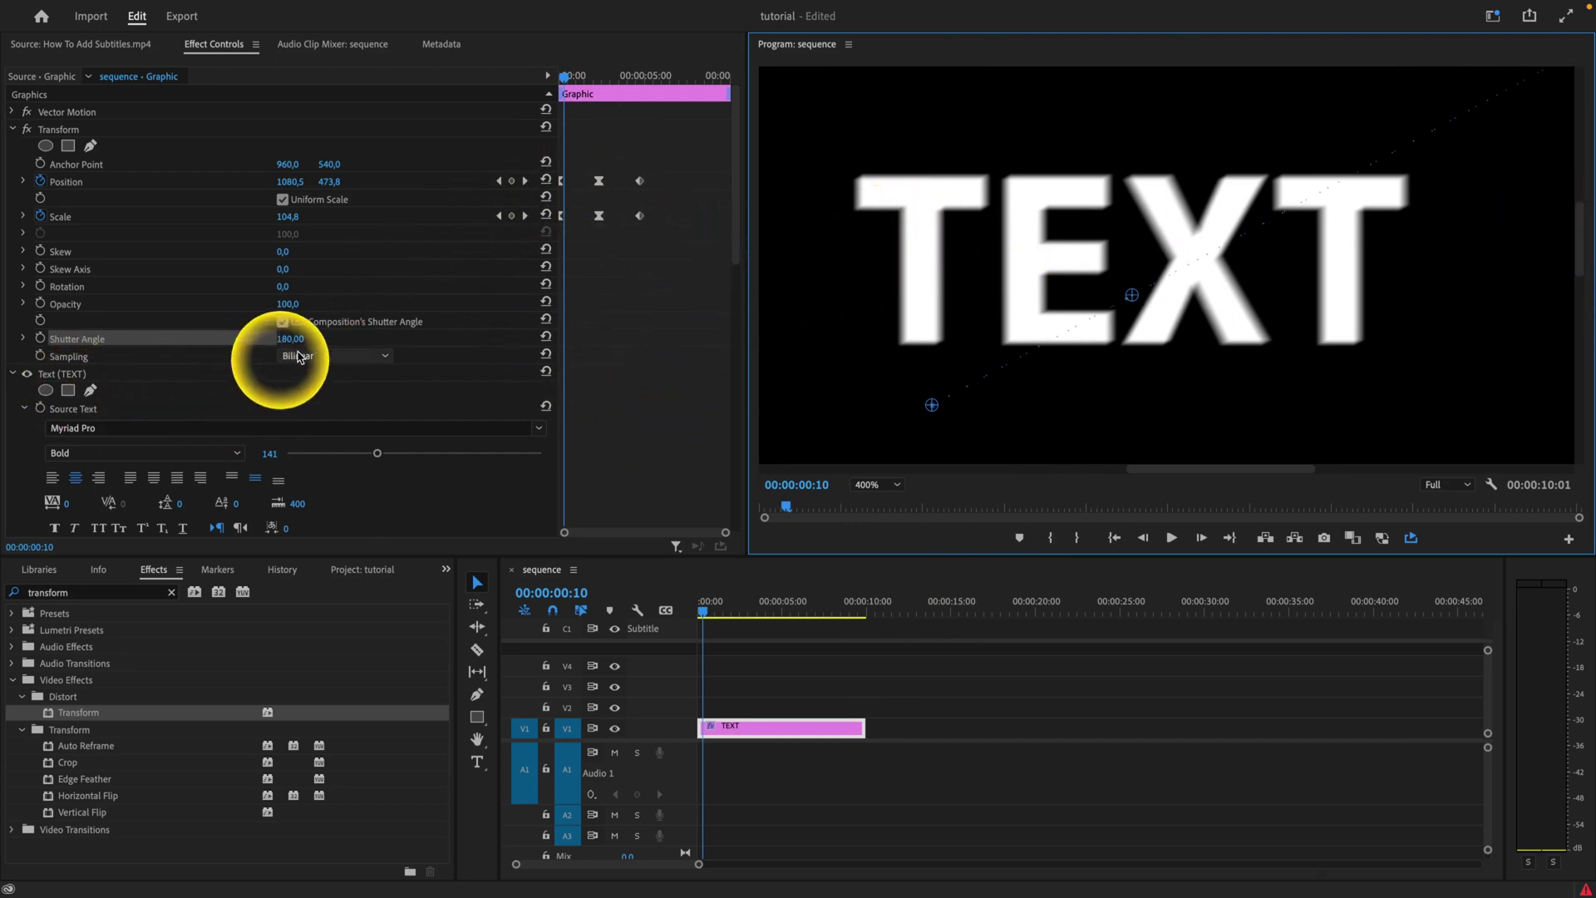
{"action": "left_click", "coordinate": [547, 337]}
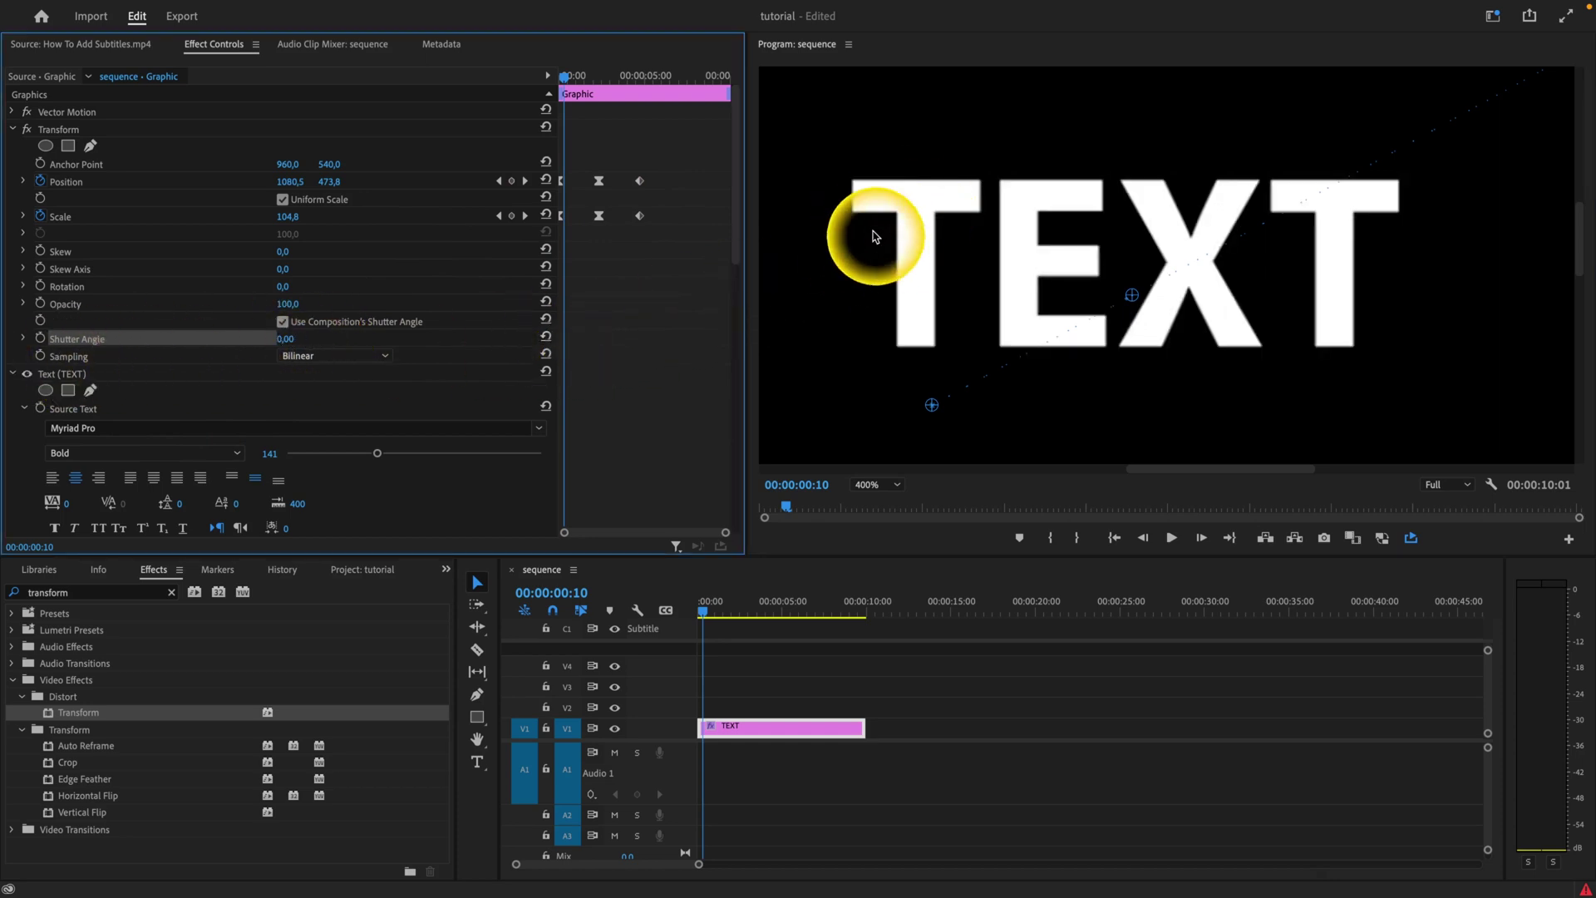
{"action": "left_click_drag", "start_coordinate": [285, 339], "coordinate": [289, 342]}
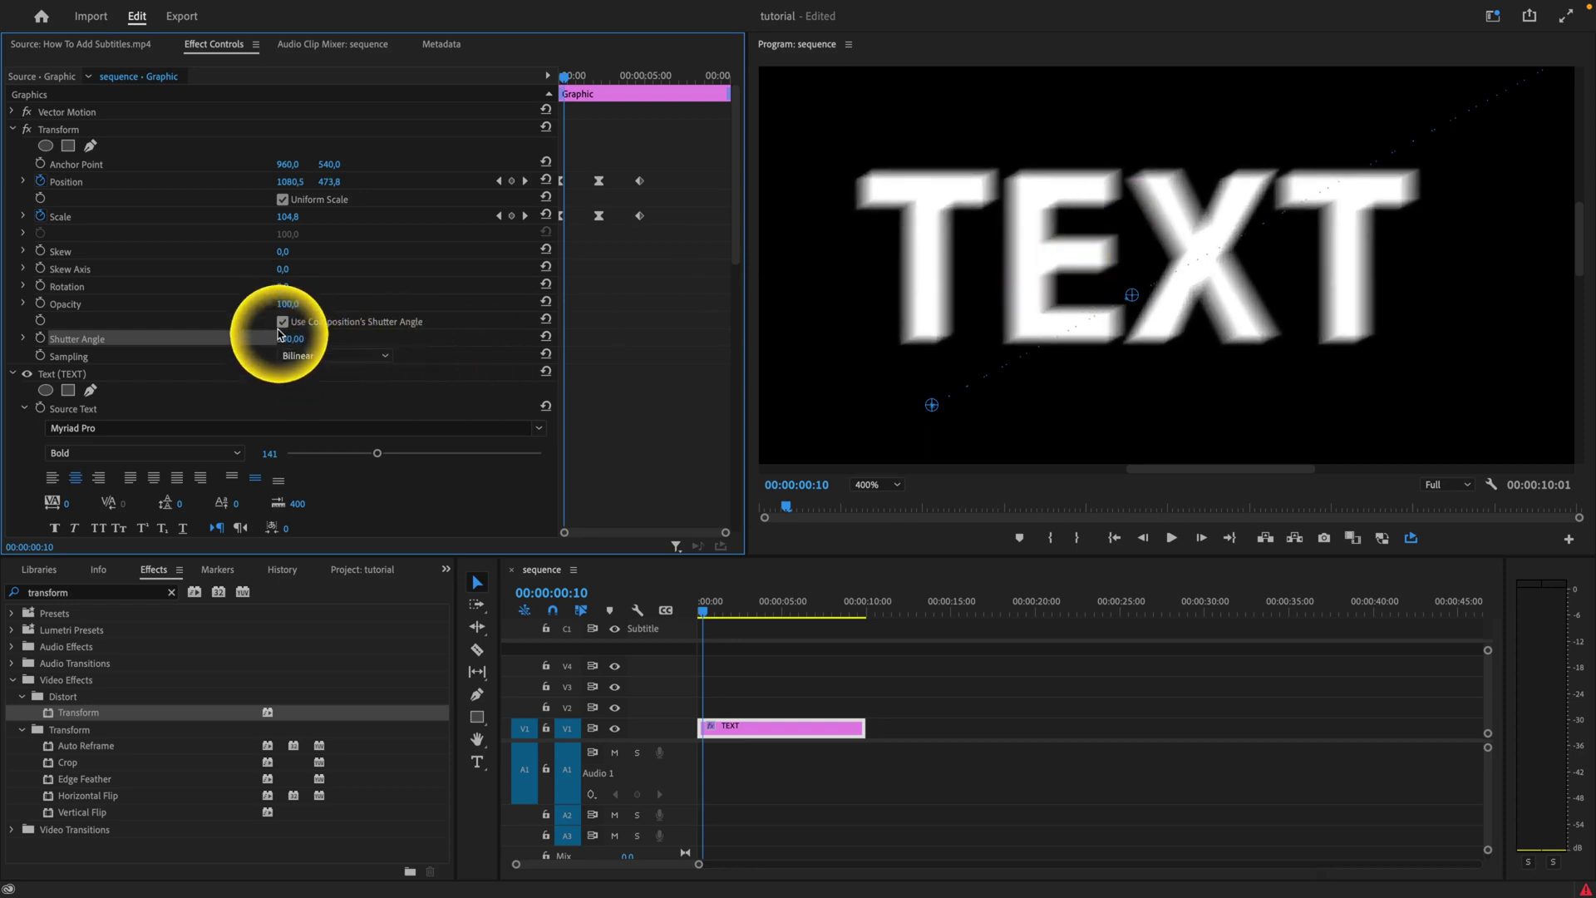
Return the Program monitor zoom to Fit and play the animation to check the blur
{"action": "left_click", "coordinate": [885, 487]}
{"action": "left_click", "coordinate": [873, 499]}
{"action": "key", "text": "space"}
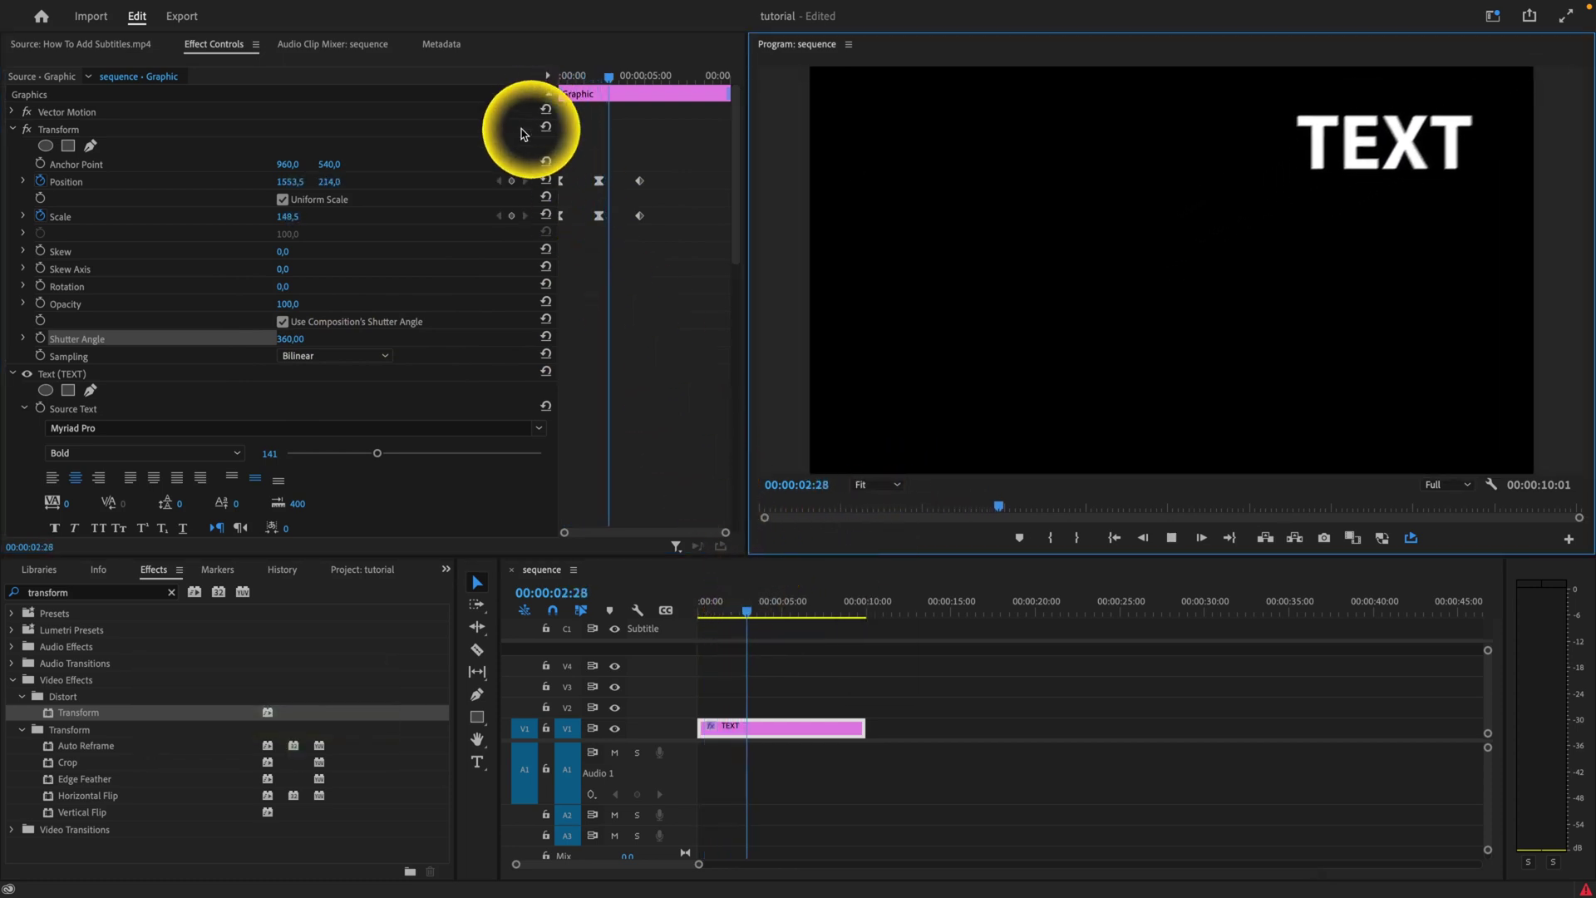
{"action": "key", "text": "space"}
Drag the later Position and Scale keyframes earlier and replay the faster animation from the start
{"action": "left_click_drag", "start_coordinate": [657, 158], "coordinate": [581, 220]}
{"action": "left_click", "coordinate": [647, 161]}
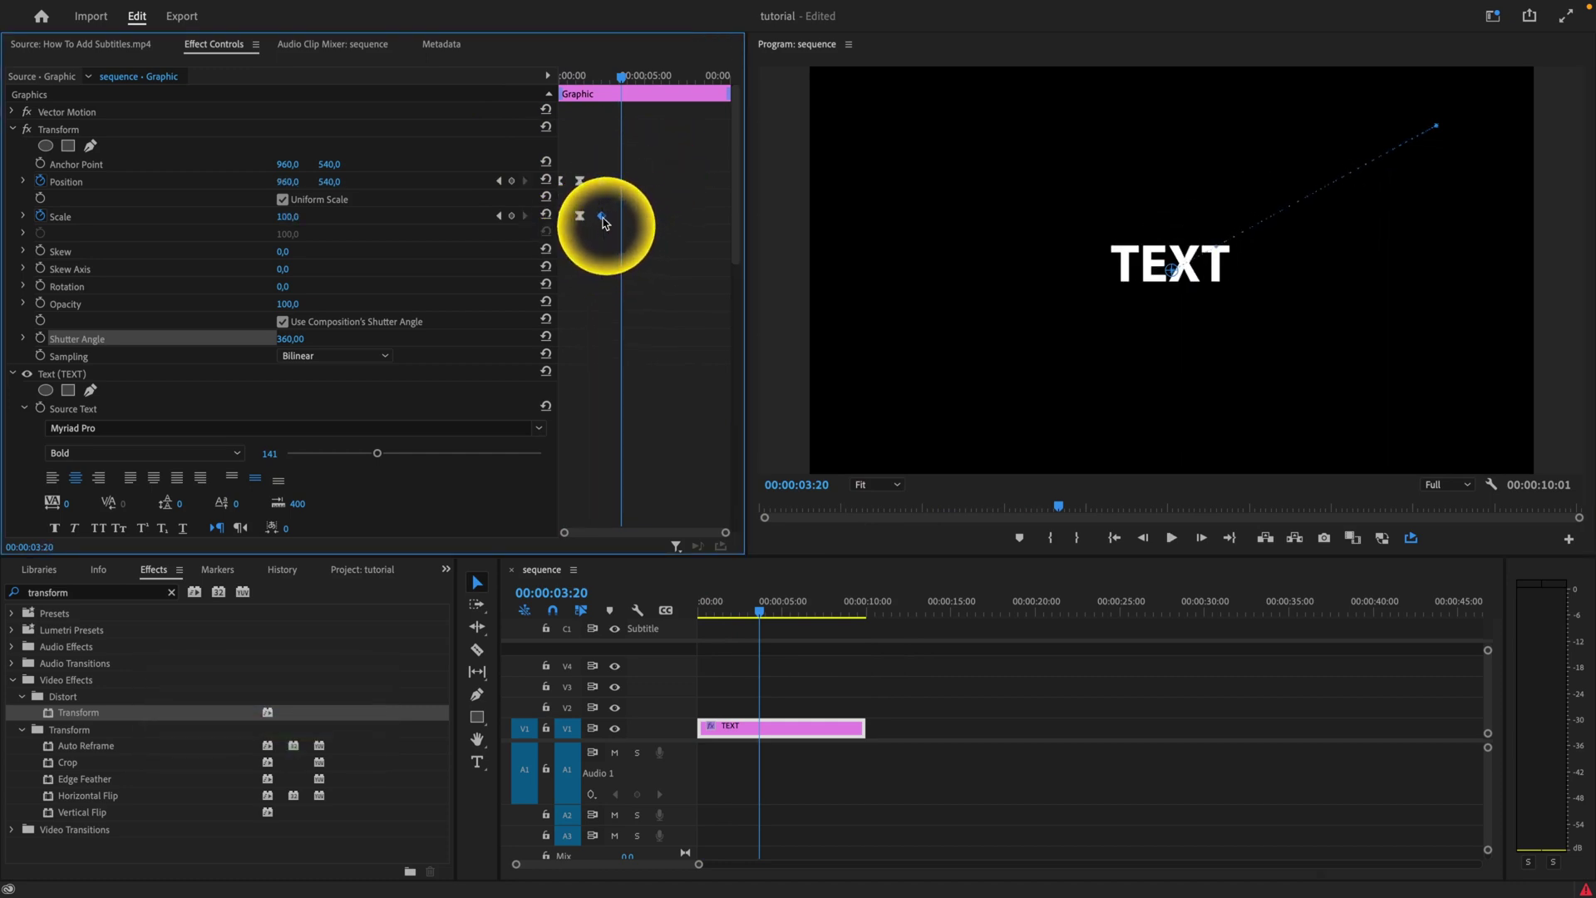
{"action": "left_click_drag", "start_coordinate": [621, 75], "coordinate": [557, 92]}
{"action": "key", "text": "space"}
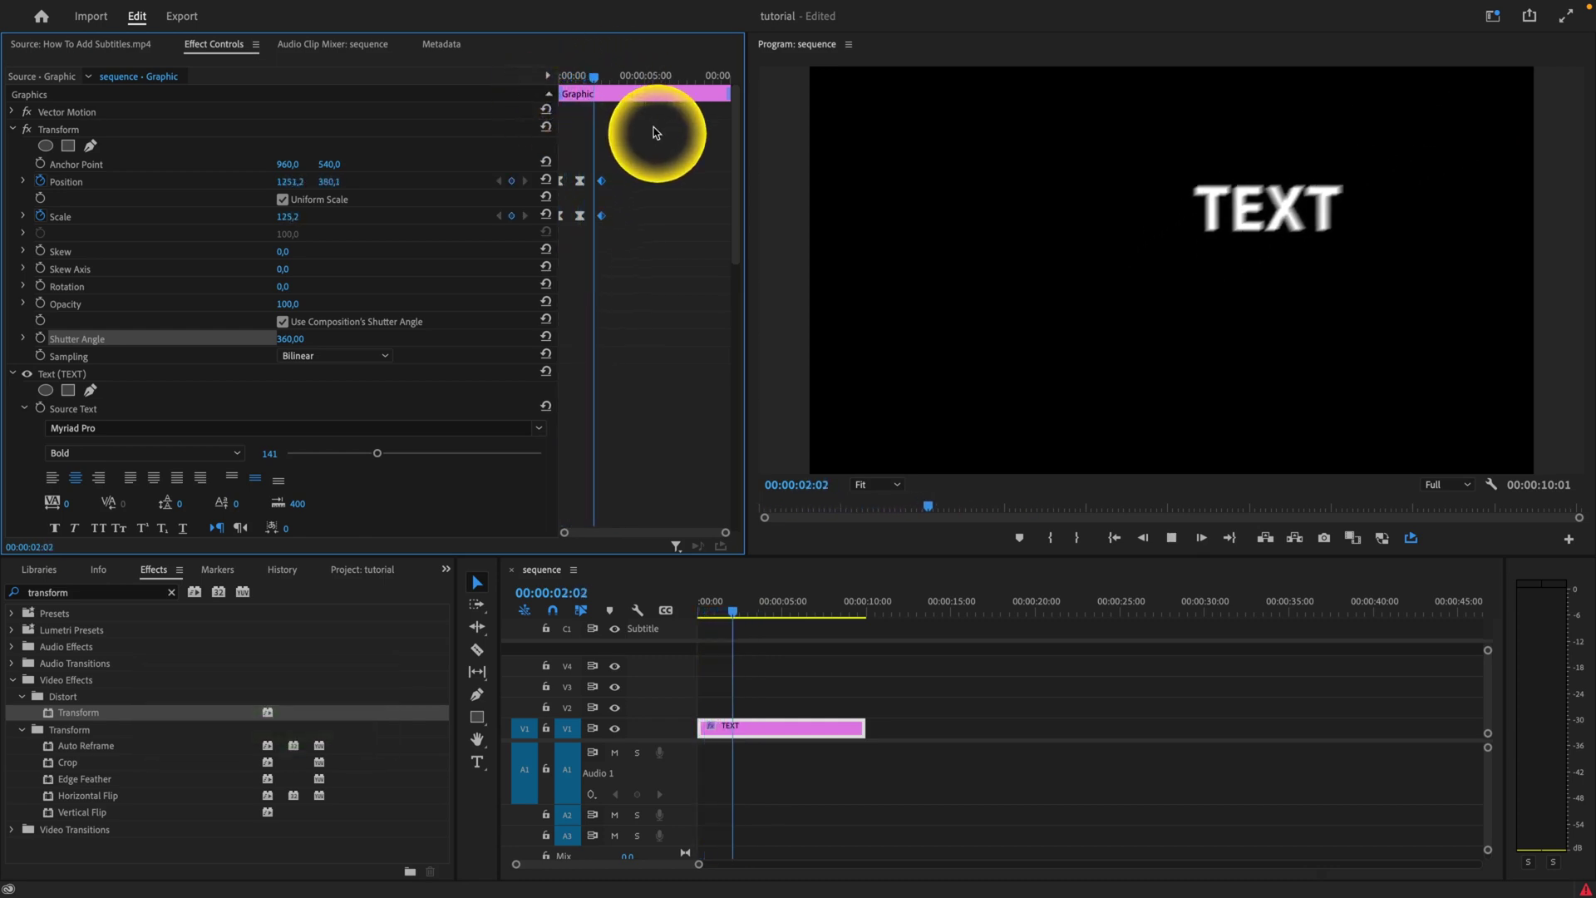
{"action": "left_click", "coordinate": [569, 77]}
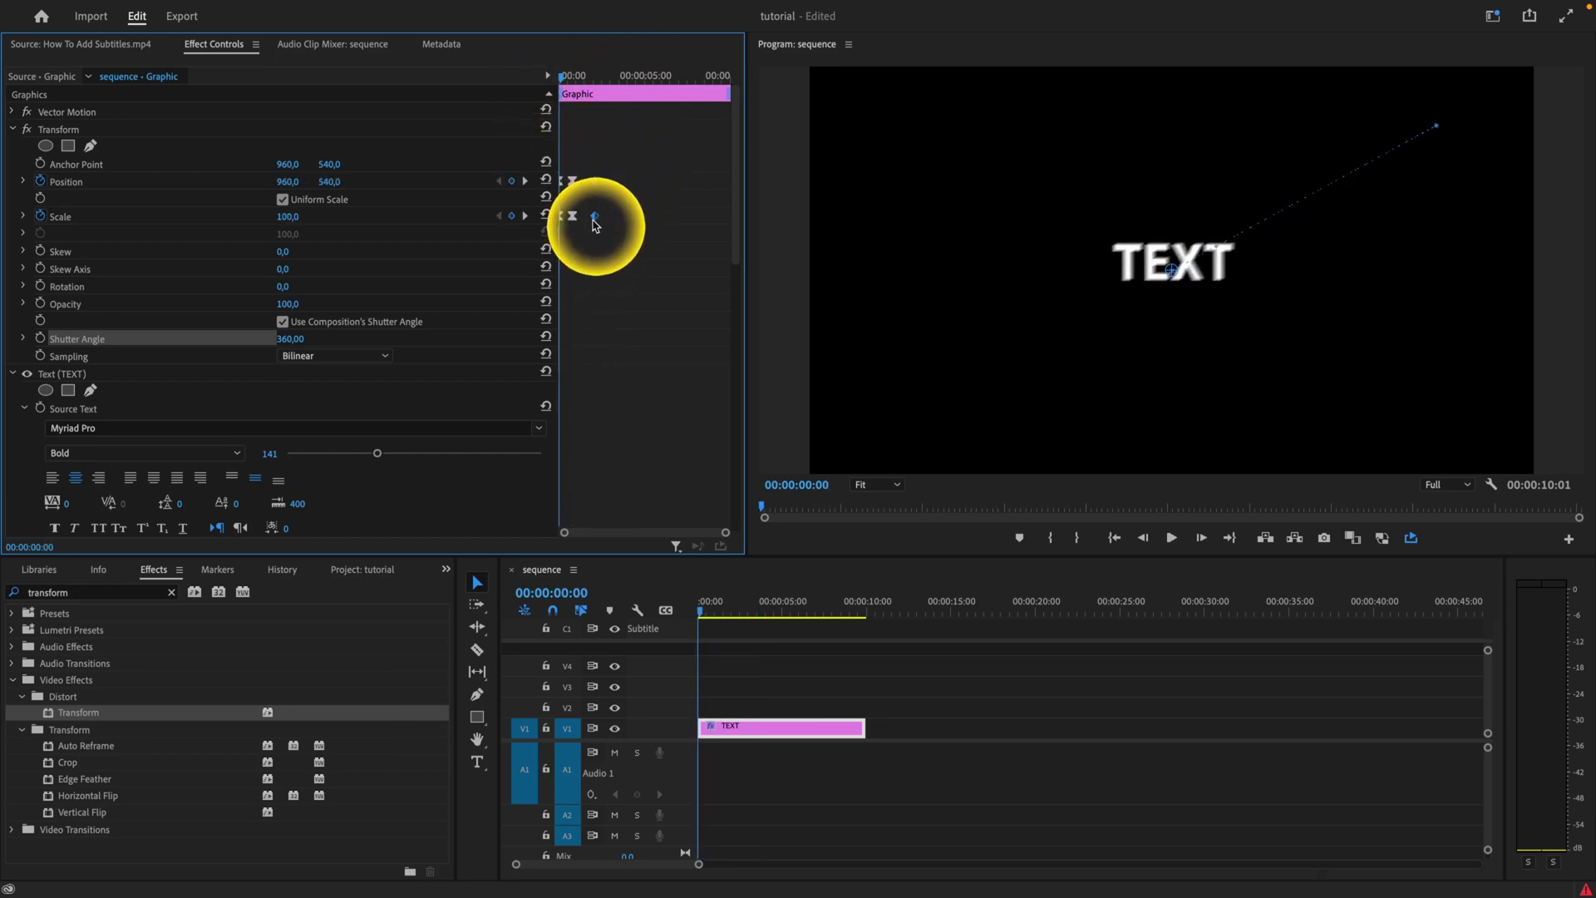
{"action": "key", "text": "space"}
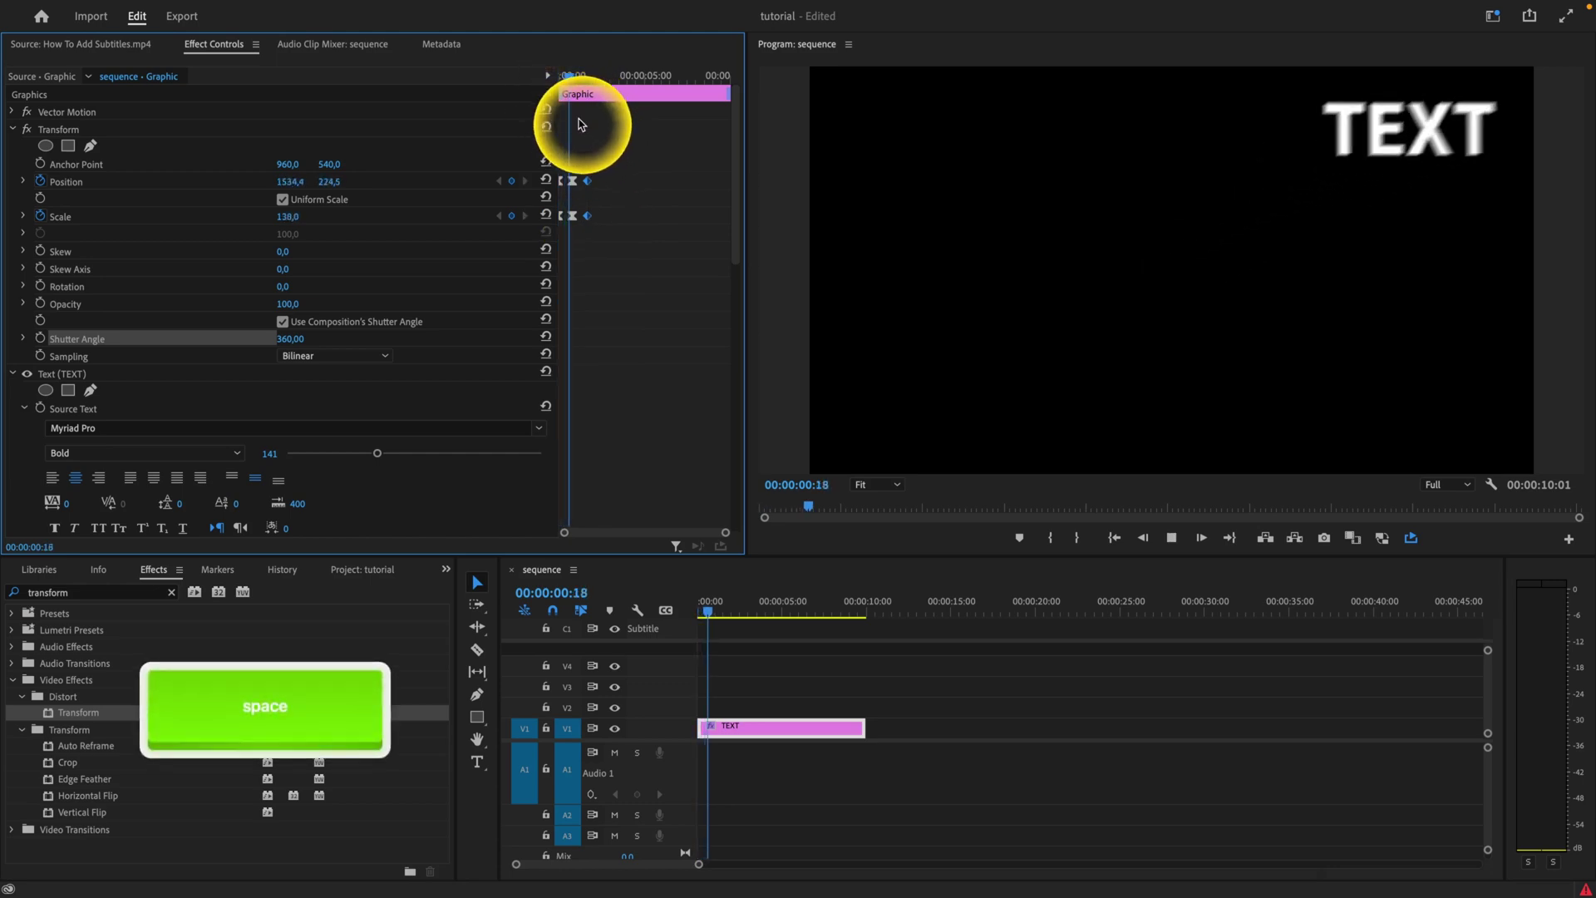
{"action": "key", "text": "space"}
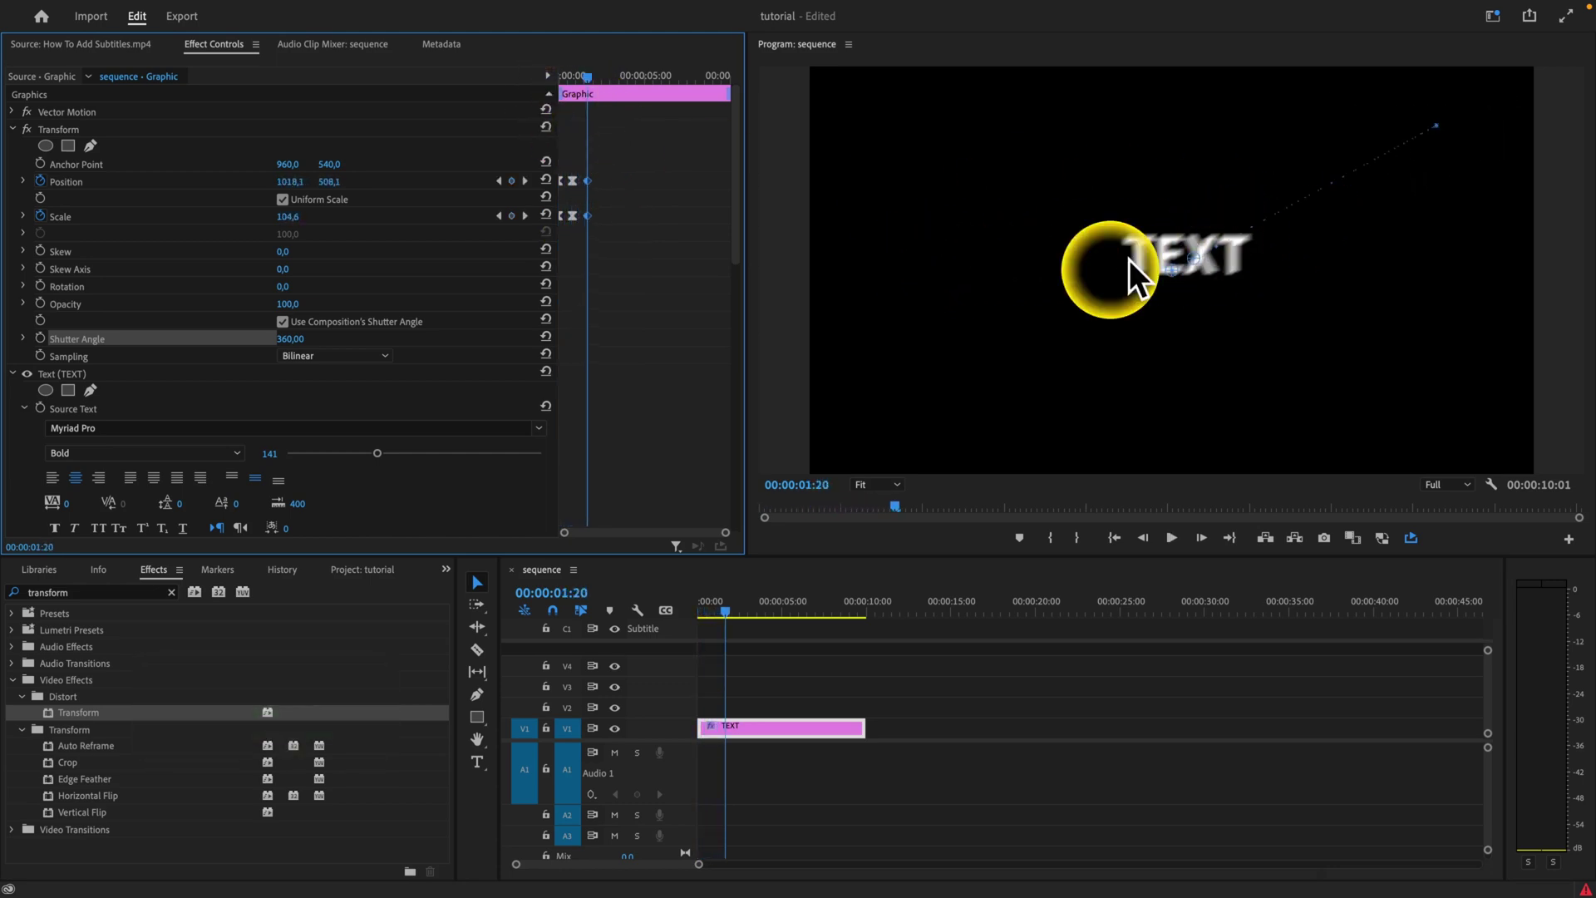
{"action": "left_click_drag", "start_coordinate": [587, 77], "coordinate": [551, 106]}
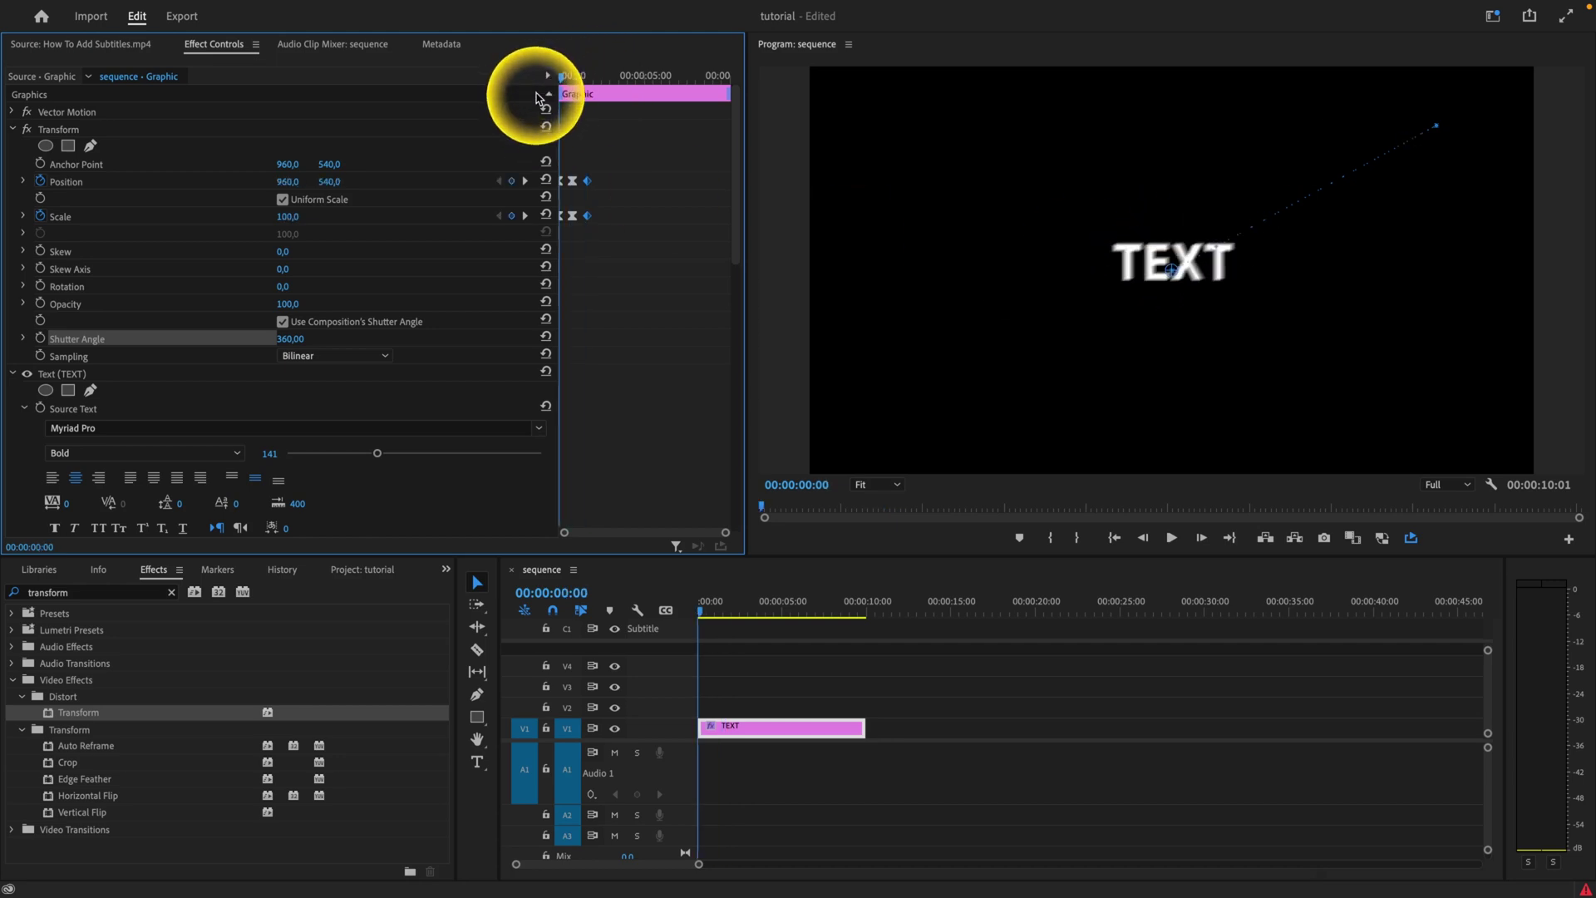
{"action": "key", "text": "space"}
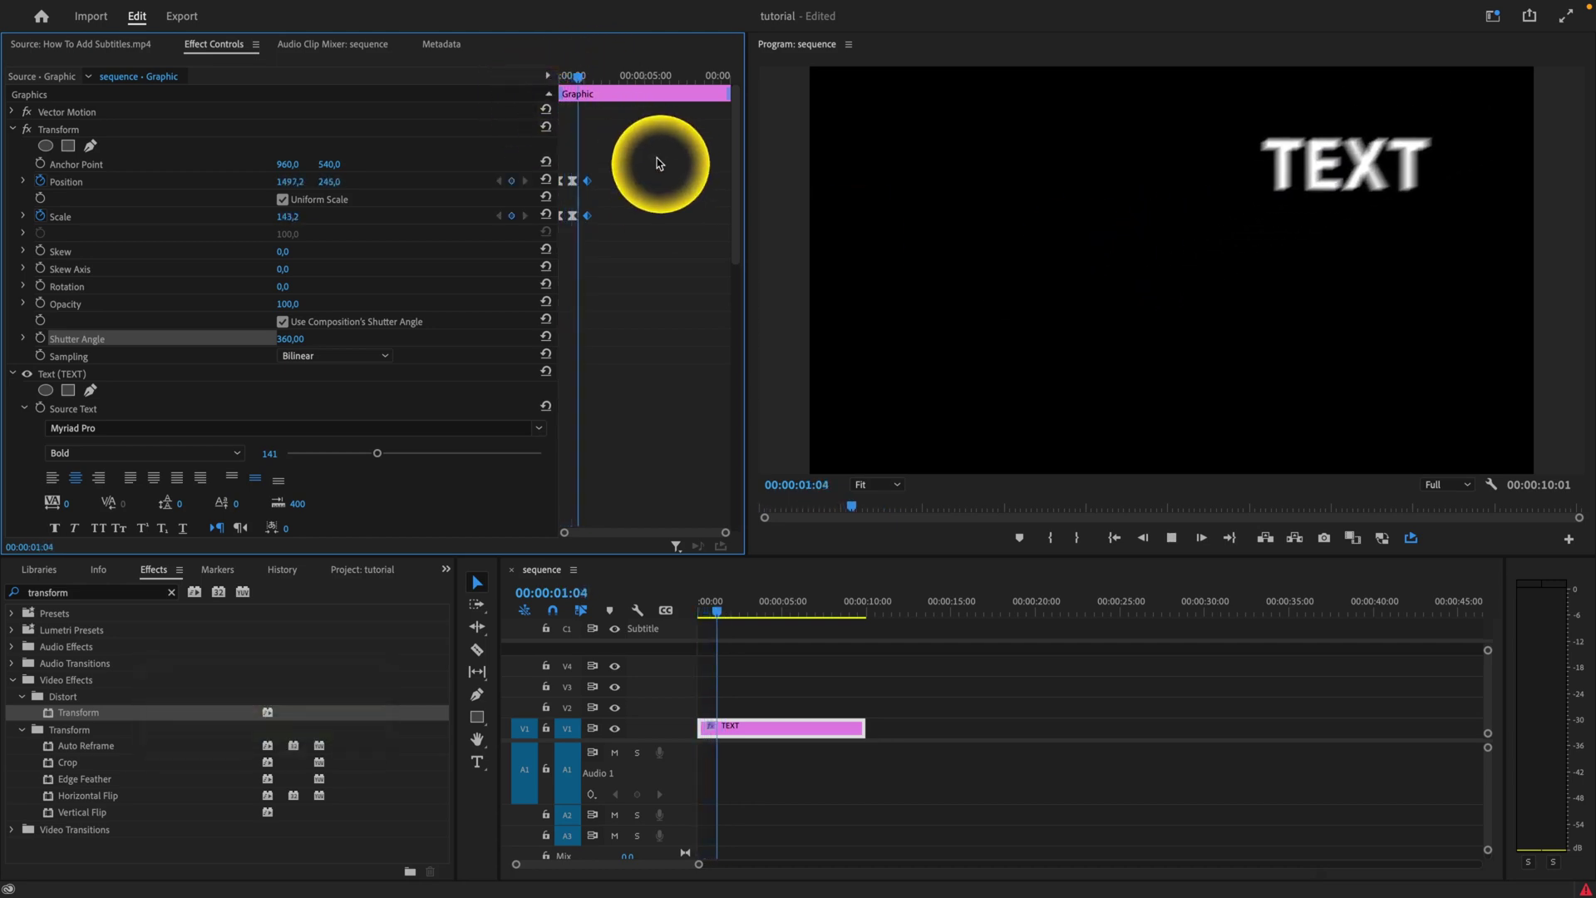
{"action": "key", "text": "space"}
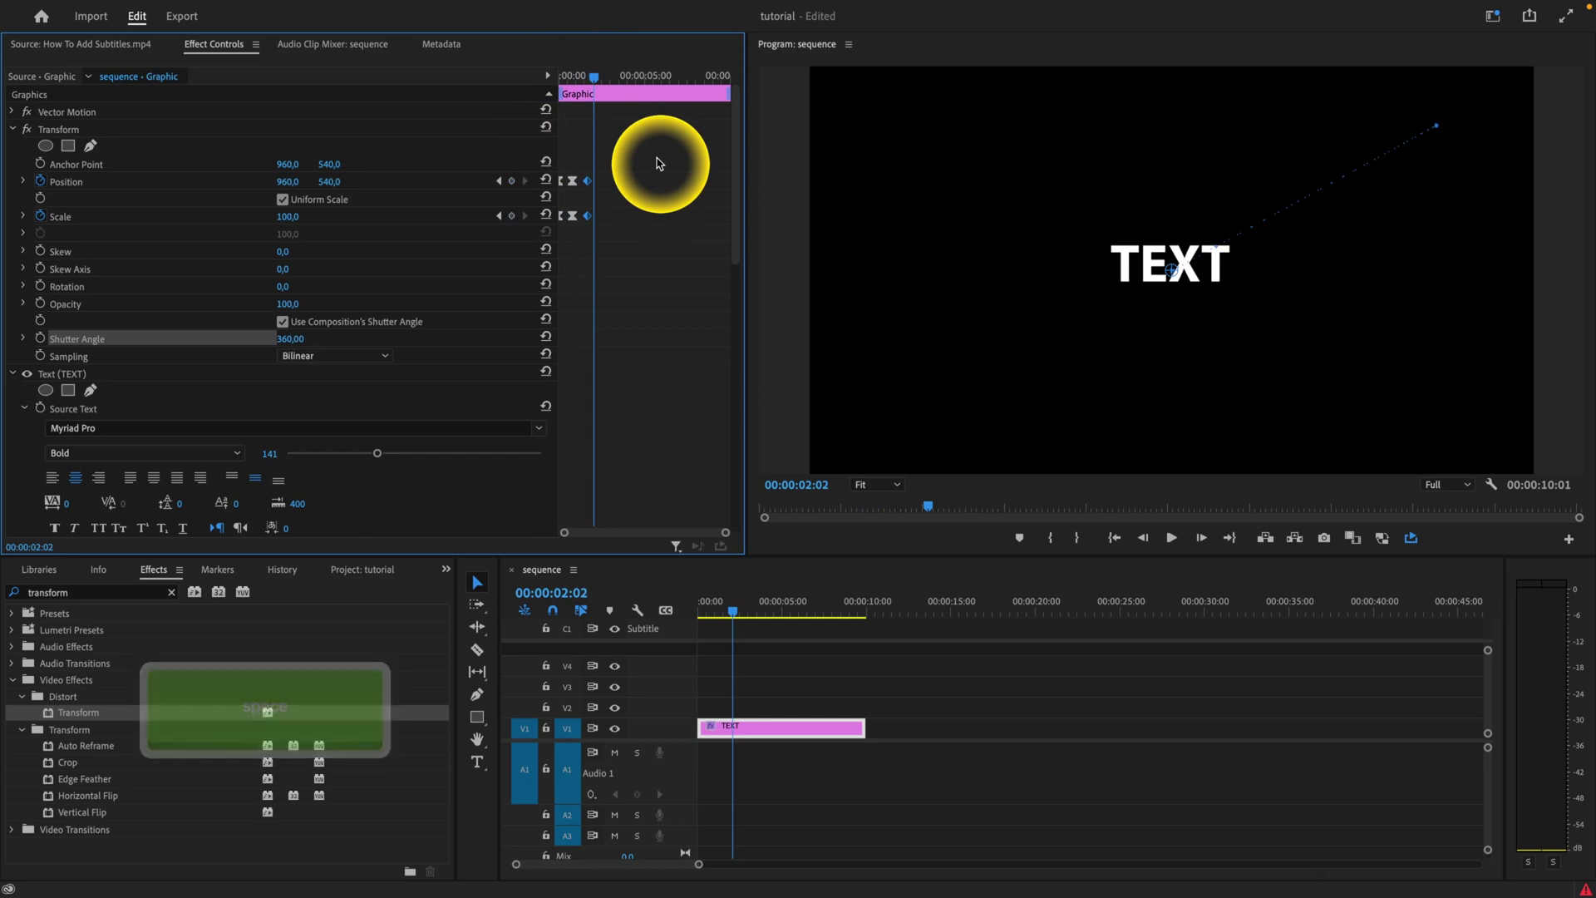
{"action": "left_click_drag", "start_coordinate": [601, 77], "coordinate": [592, 139]}
{"action": "key", "text": "space"}
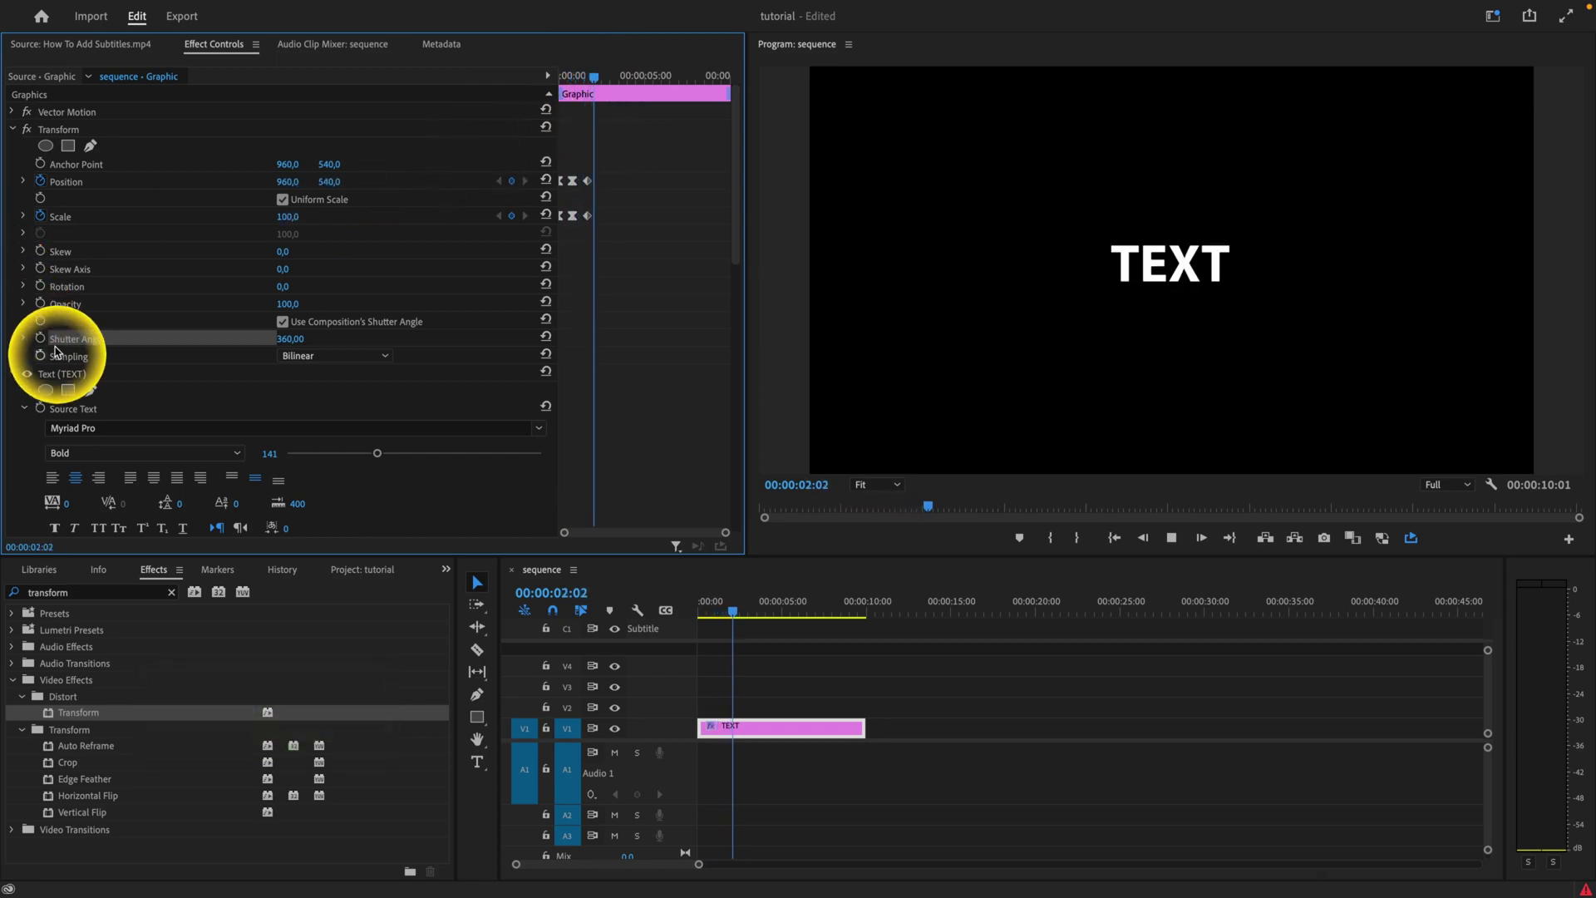
{"action": "key", "text": "space"}
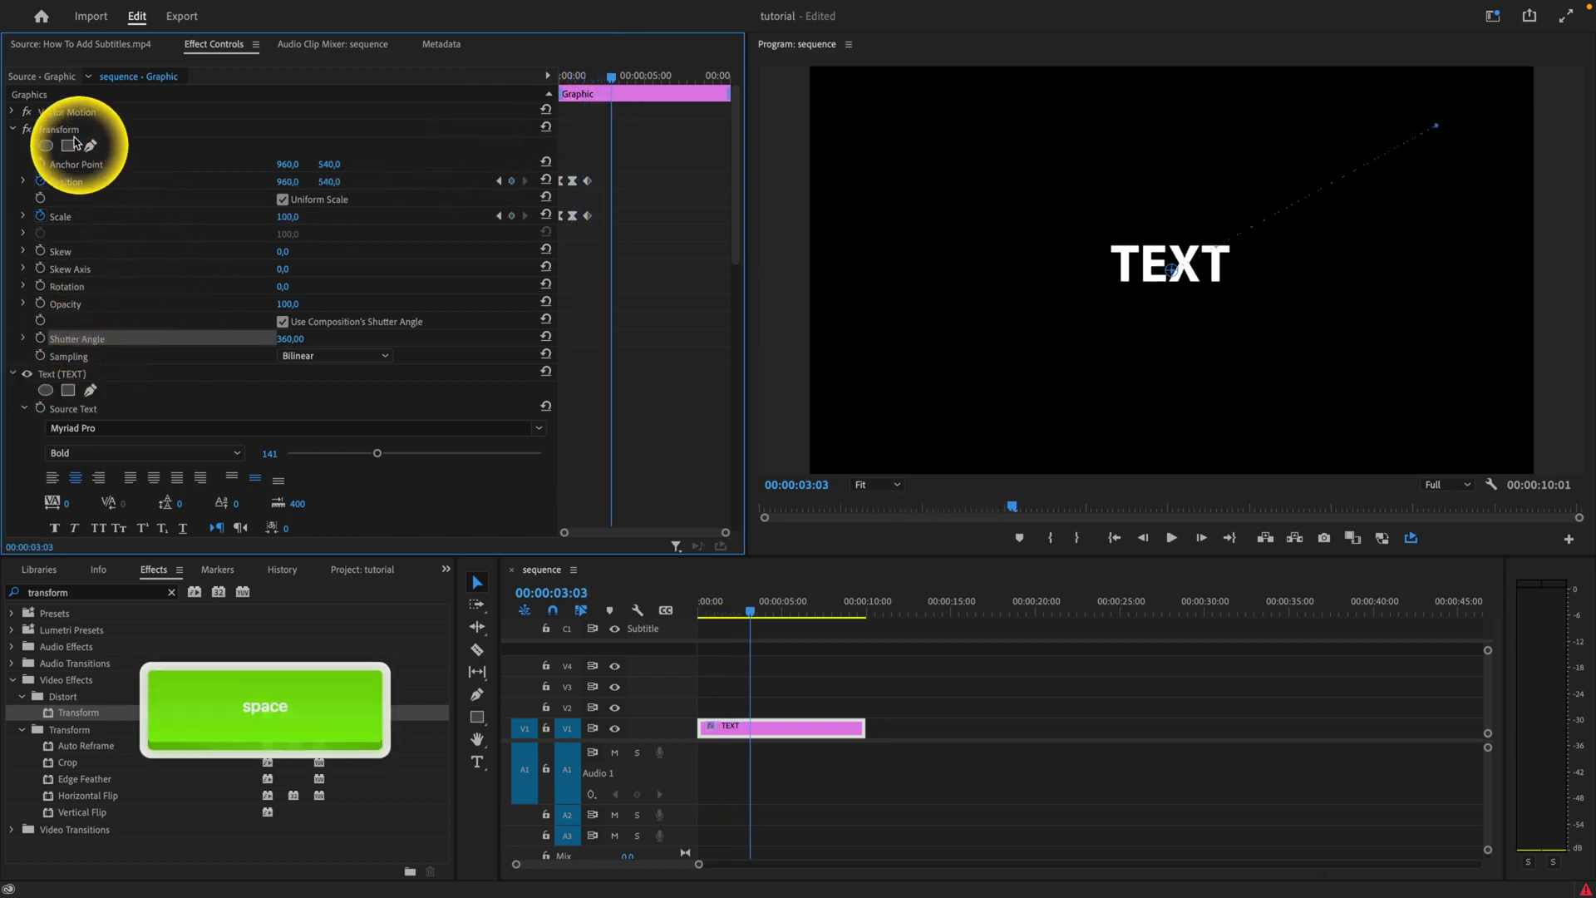
{"action": "left_click", "coordinate": [70, 133]}
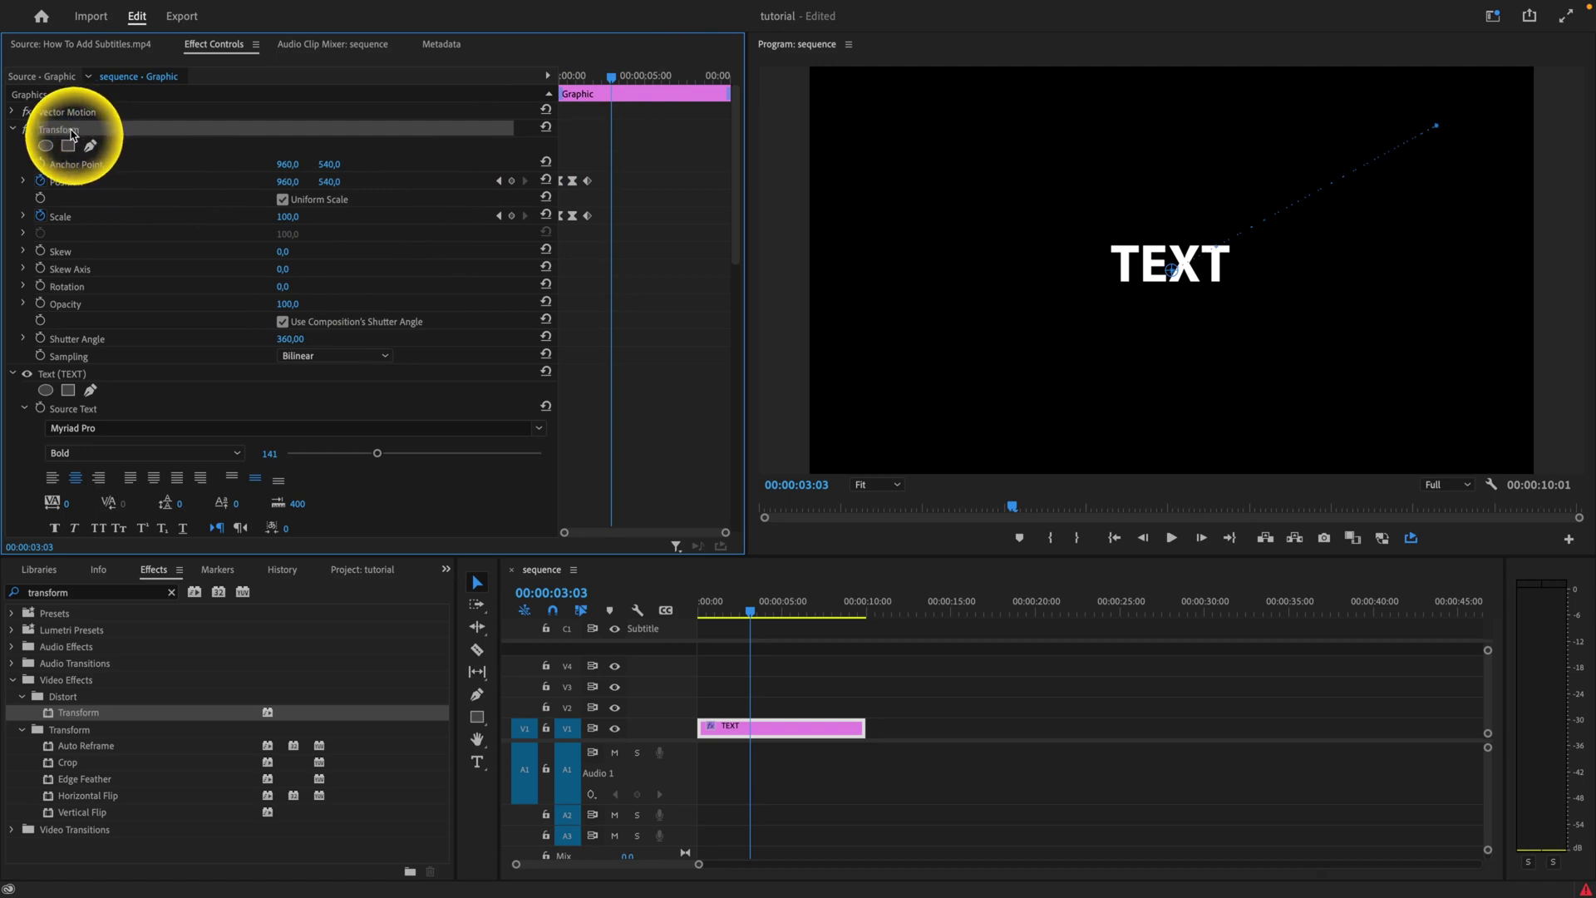
{"action": "left_click", "coordinate": [356, 324]}
{"action": "left_click", "coordinate": [356, 325]}
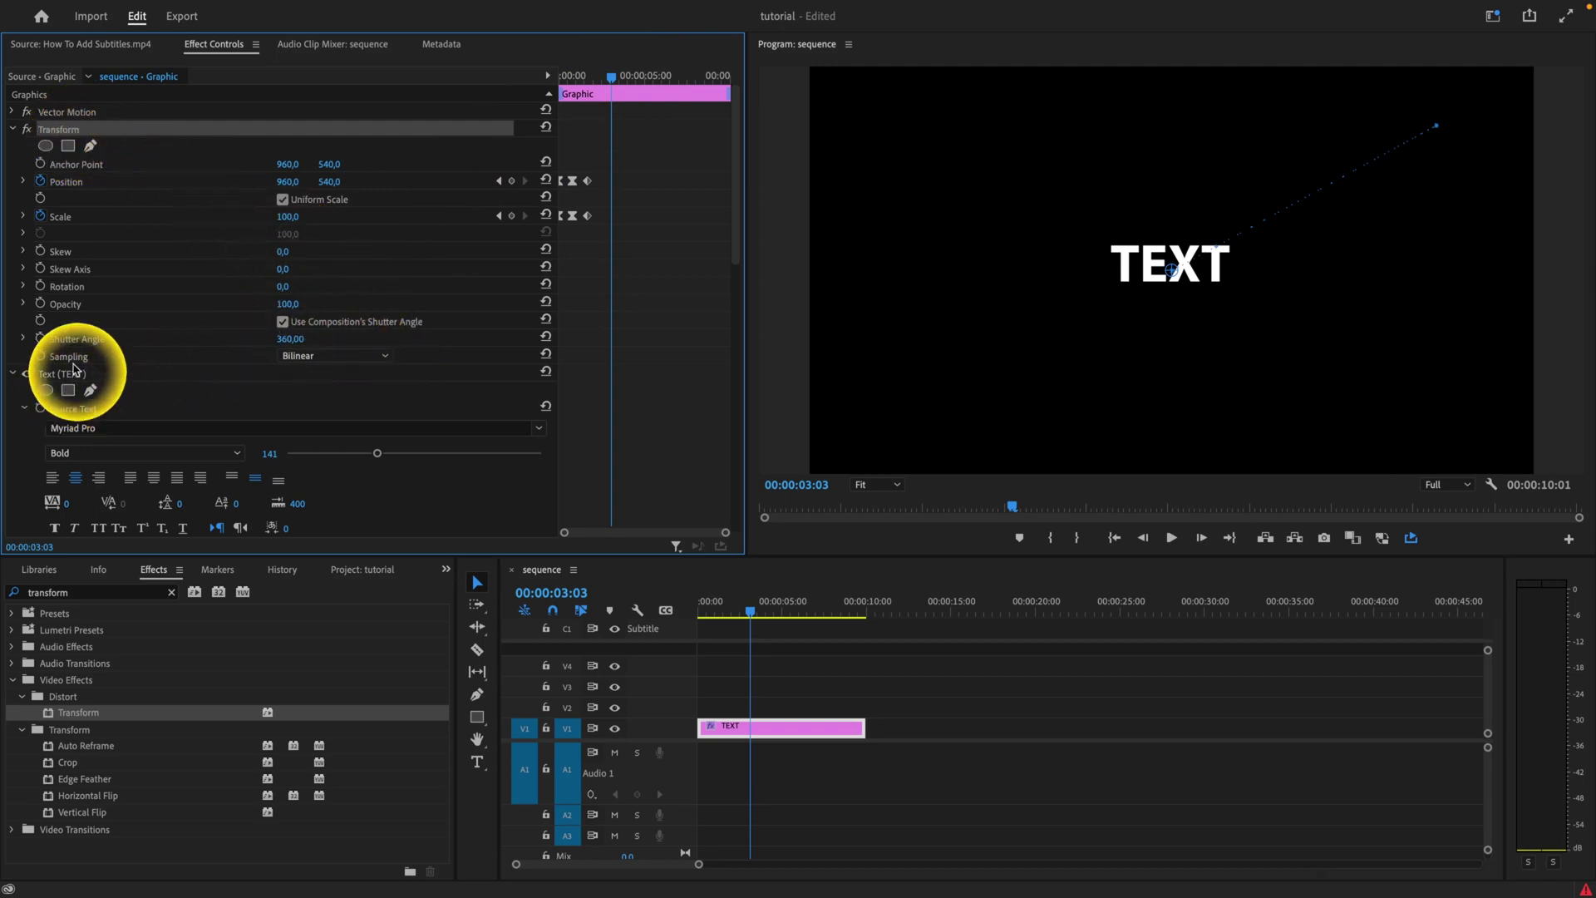
{"action": "left_click", "coordinate": [86, 342]}
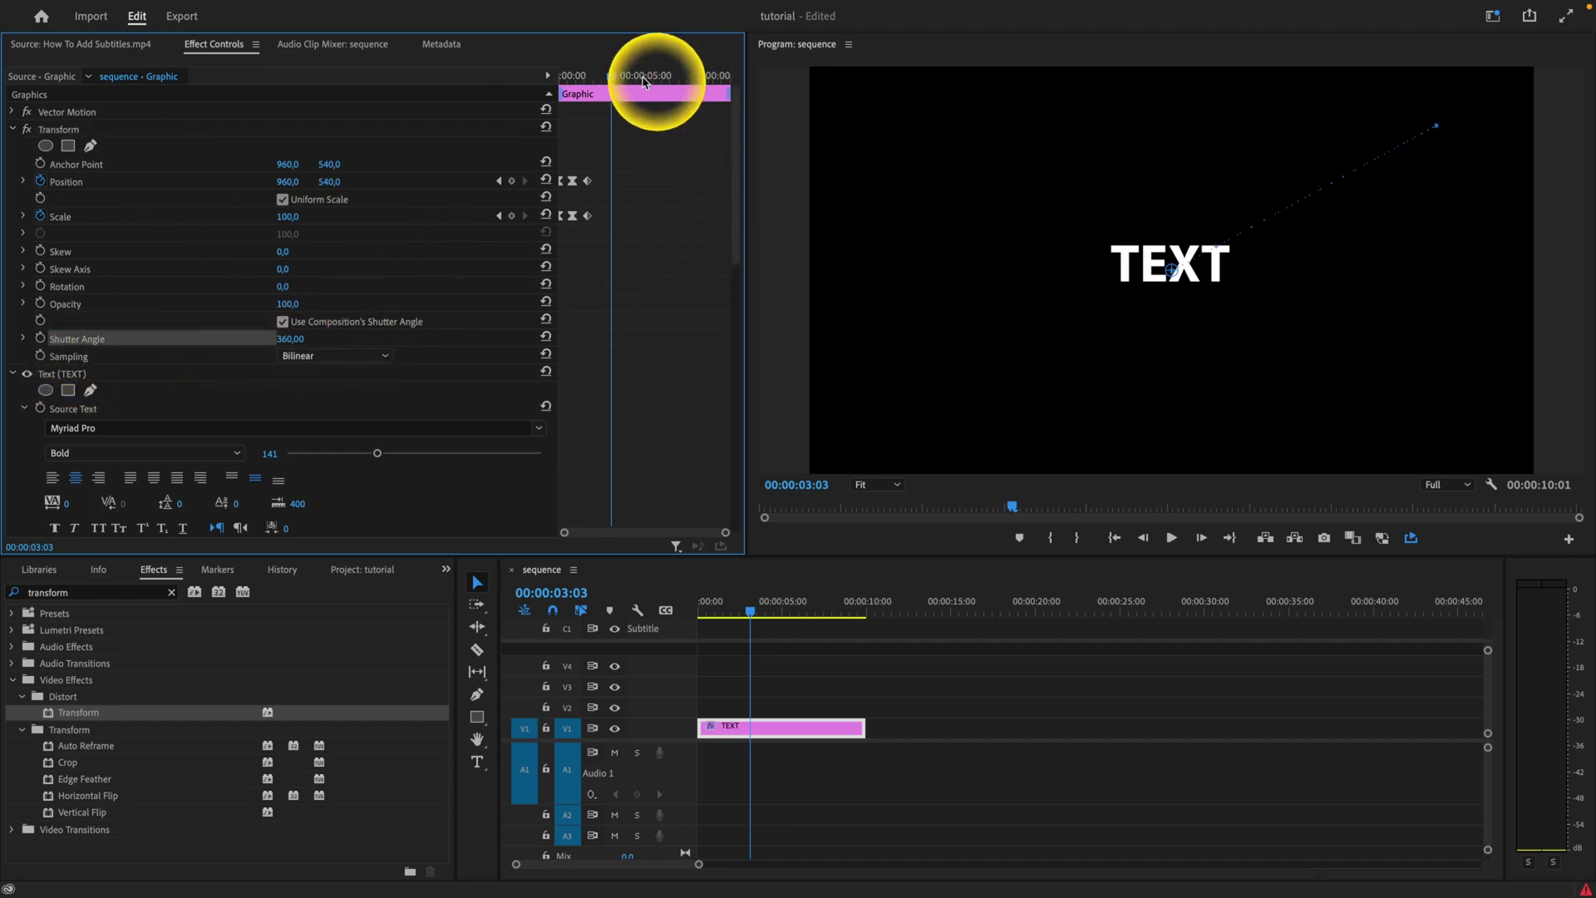
{"action": "left_click_drag", "start_coordinate": [641, 78], "coordinate": [541, 108]}
{"action": "key", "text": "space"}
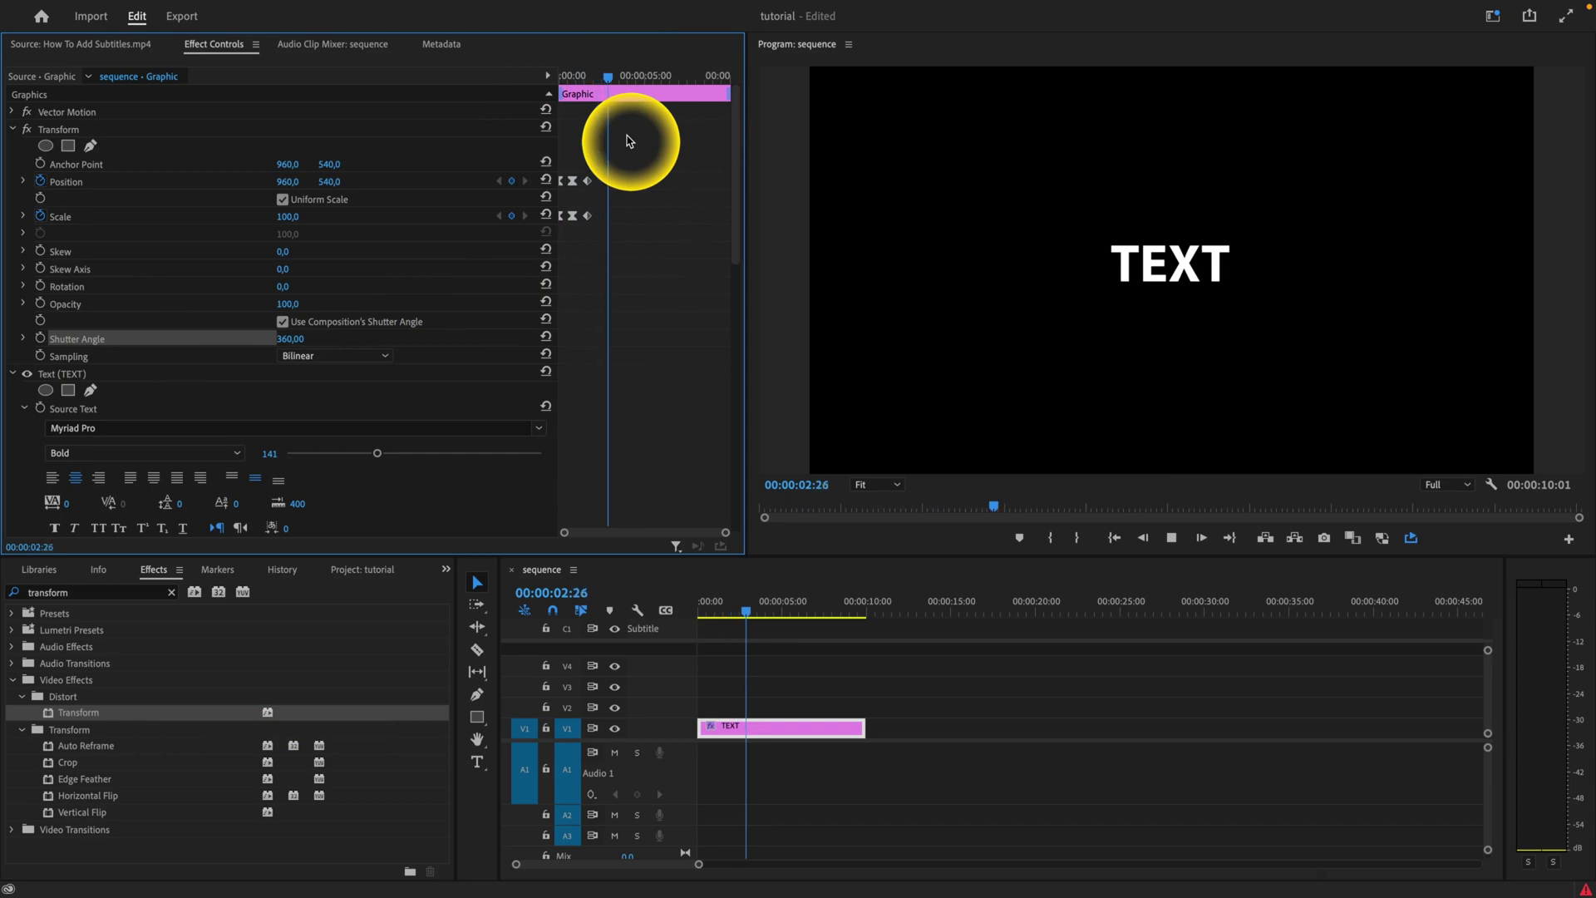
{"action": "key", "text": "space"}
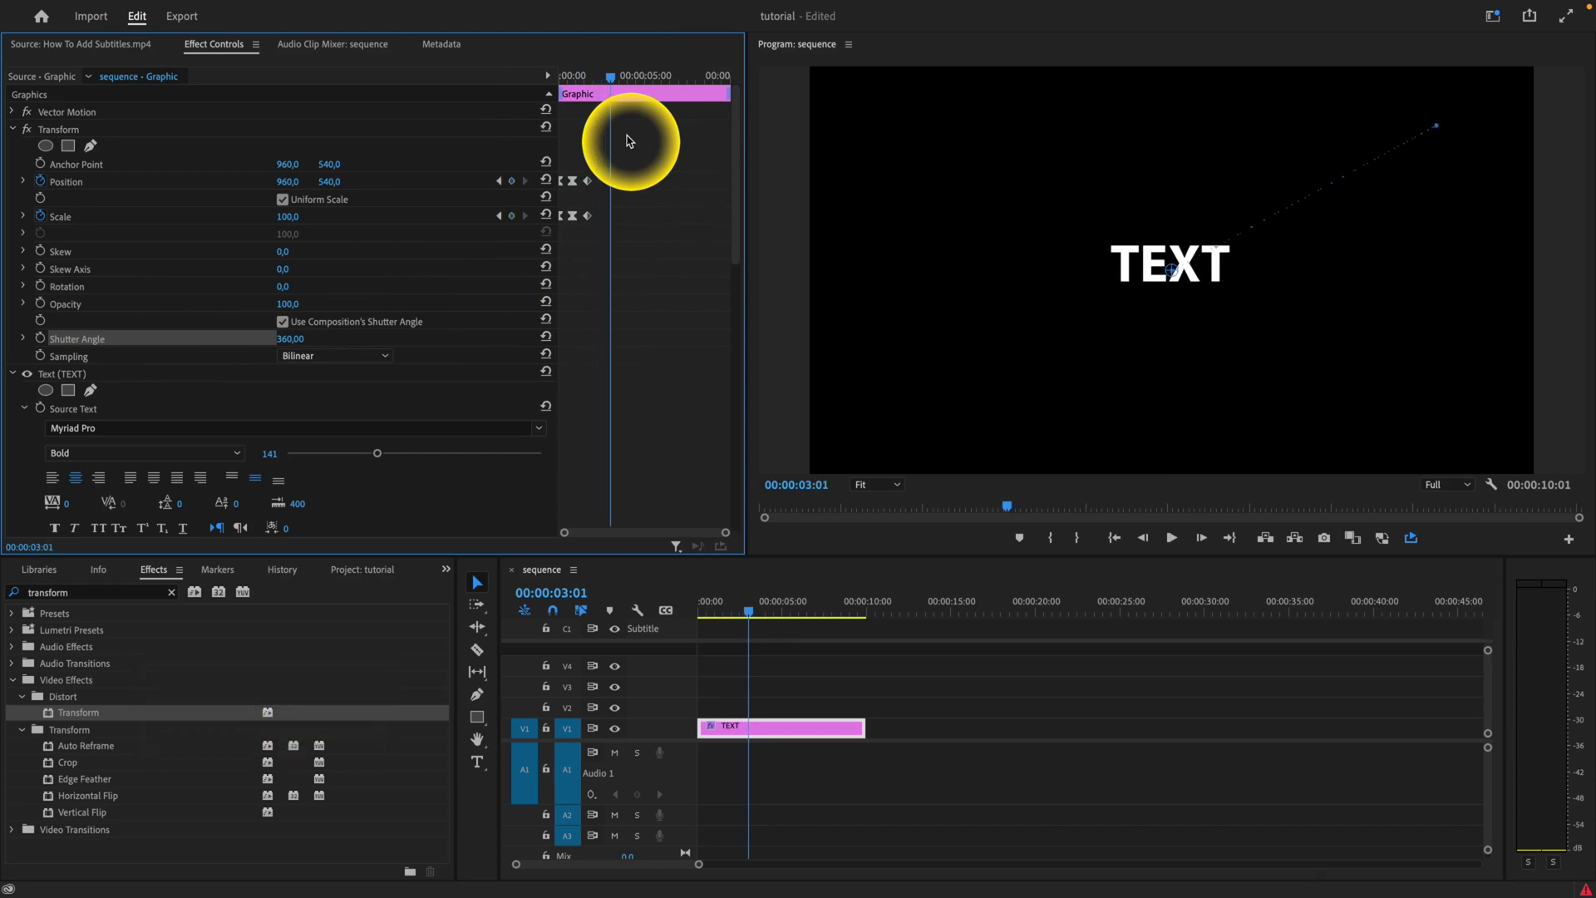